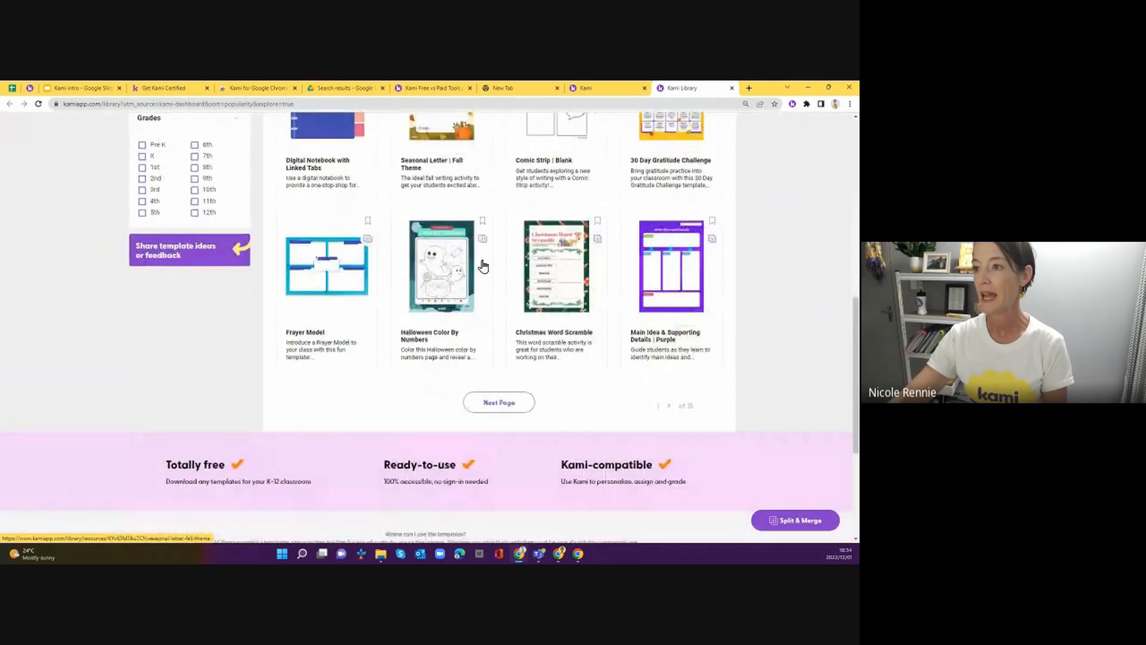
Open the Frayer Model template from the library with Kami and show the tool descriptions in its toolbar
click(326, 267)
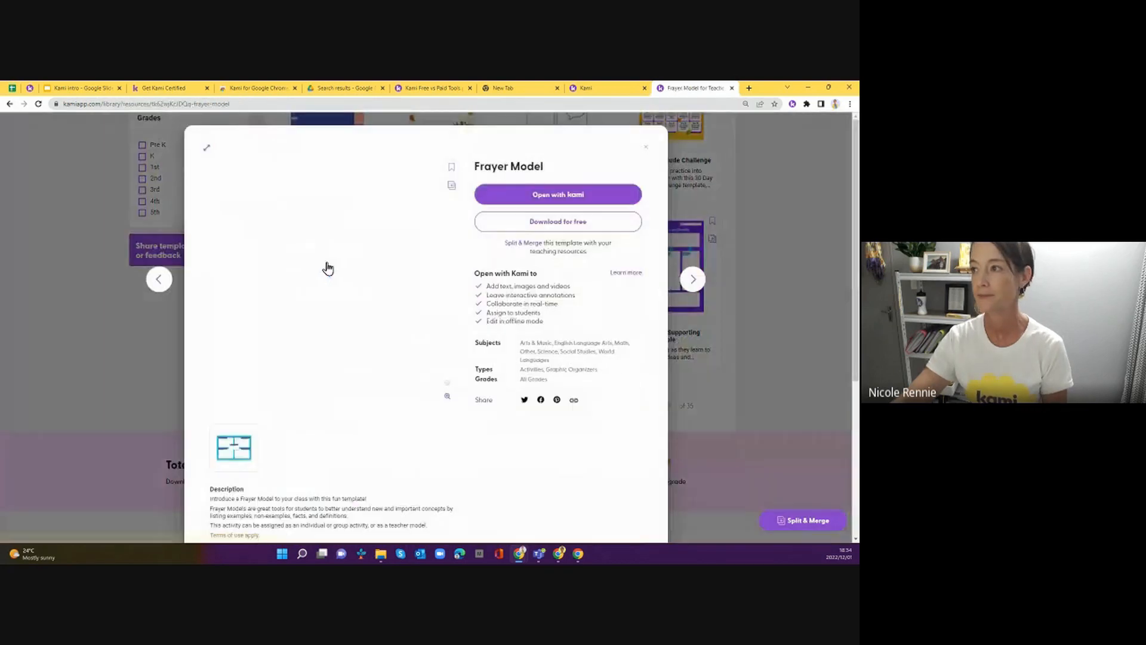
click(558, 195)
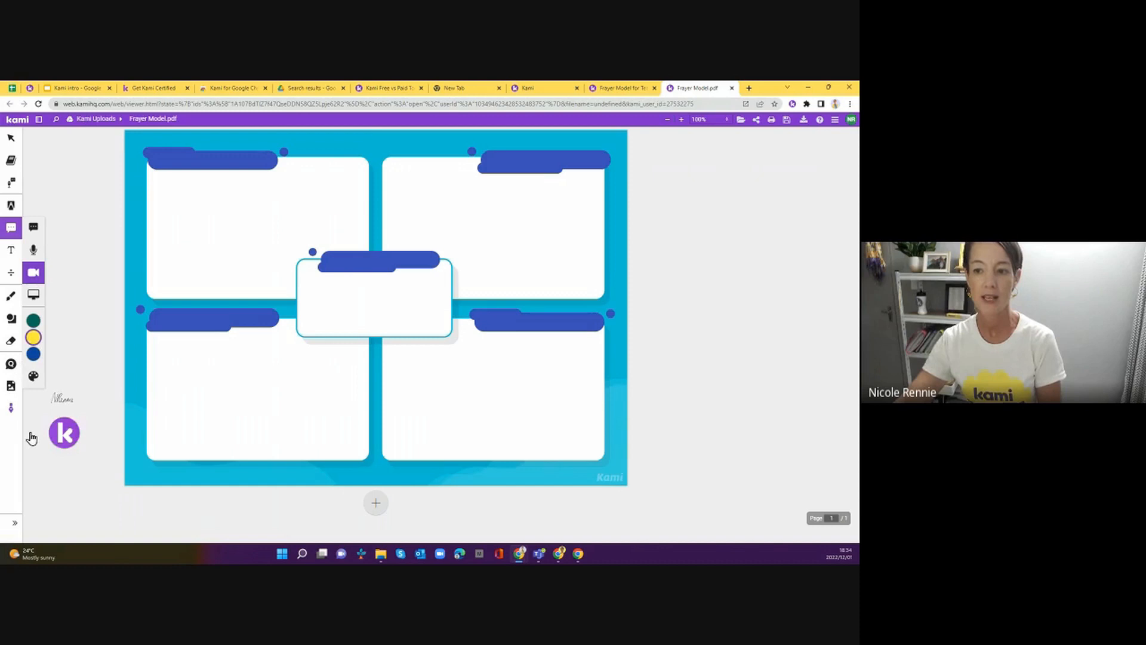
click(12, 531)
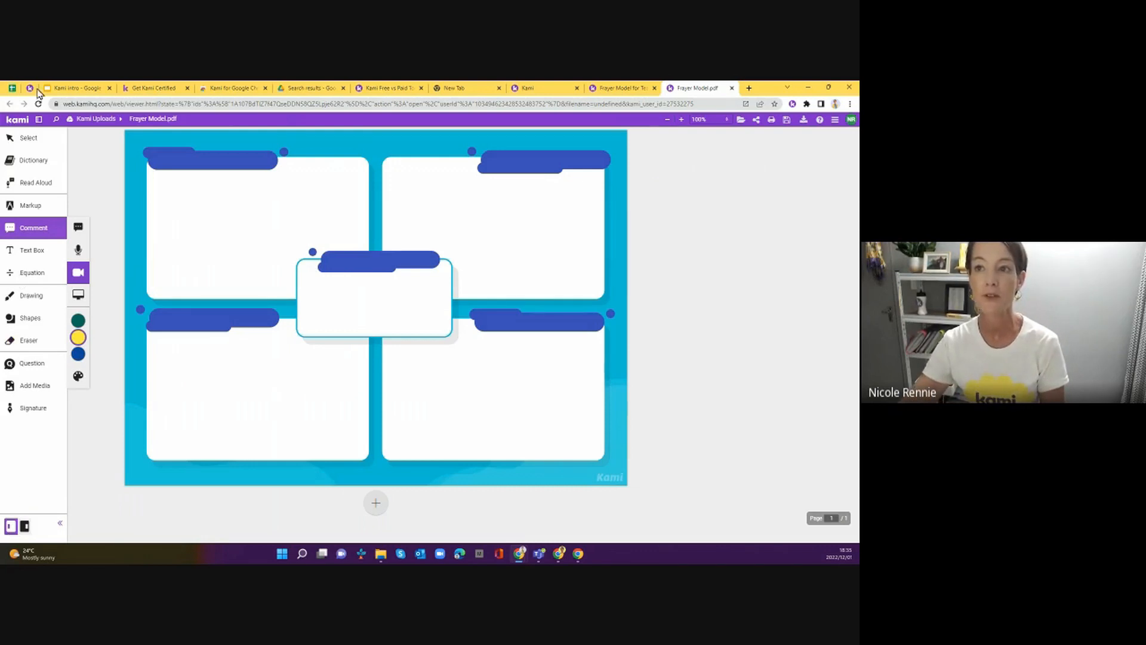
Hide and show the tool descriptions again, and move the toolbar to the opposite side of the document and back
click(58, 528)
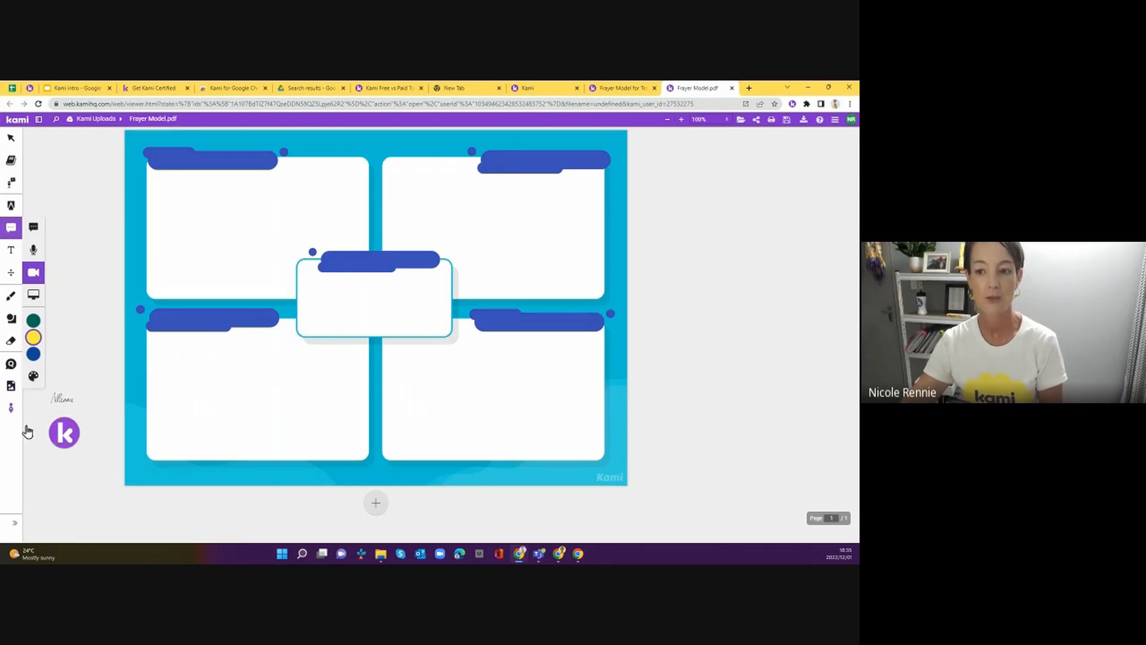
click(17, 524)
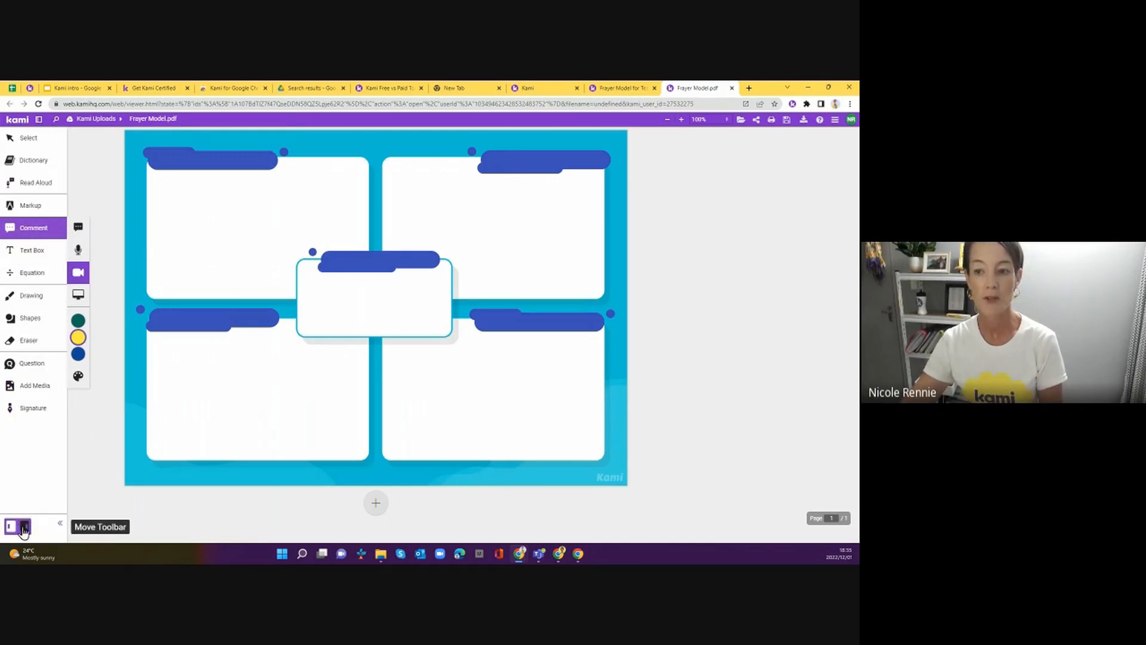
click(25, 525)
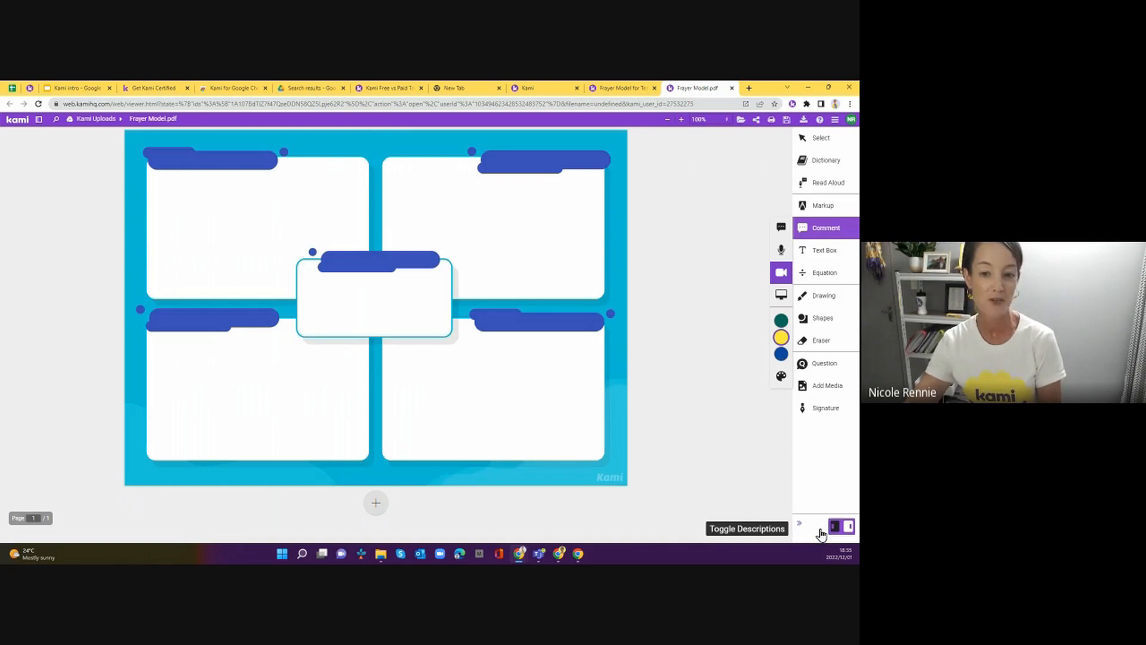
click(848, 526)
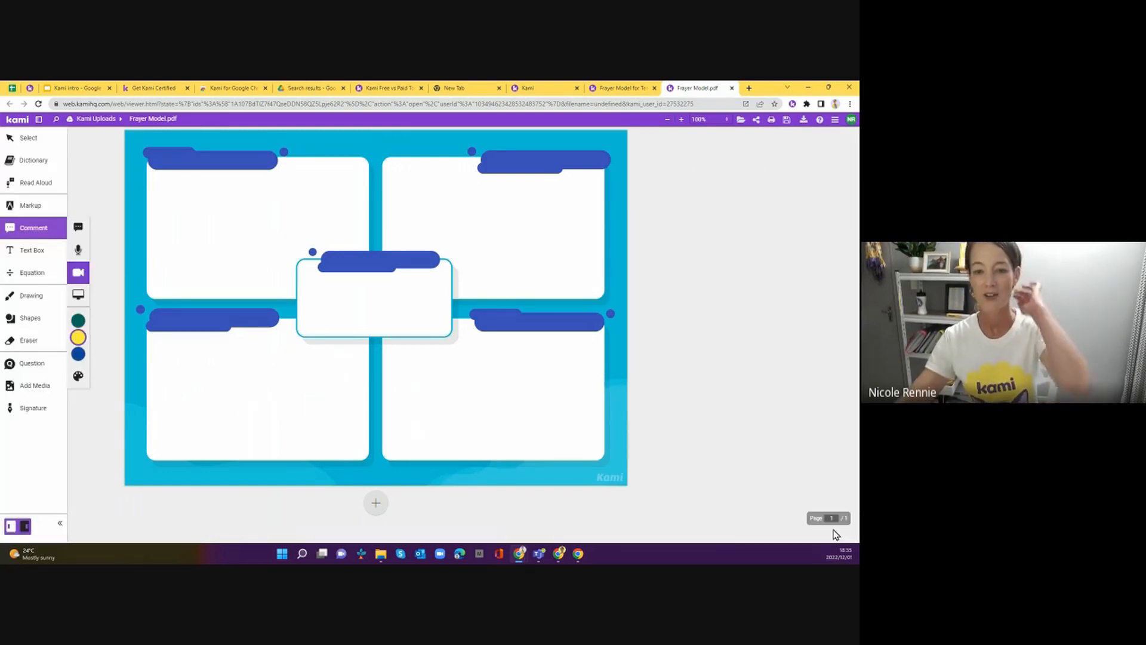
Turn dark mode on and off again for the account
click(851, 119)
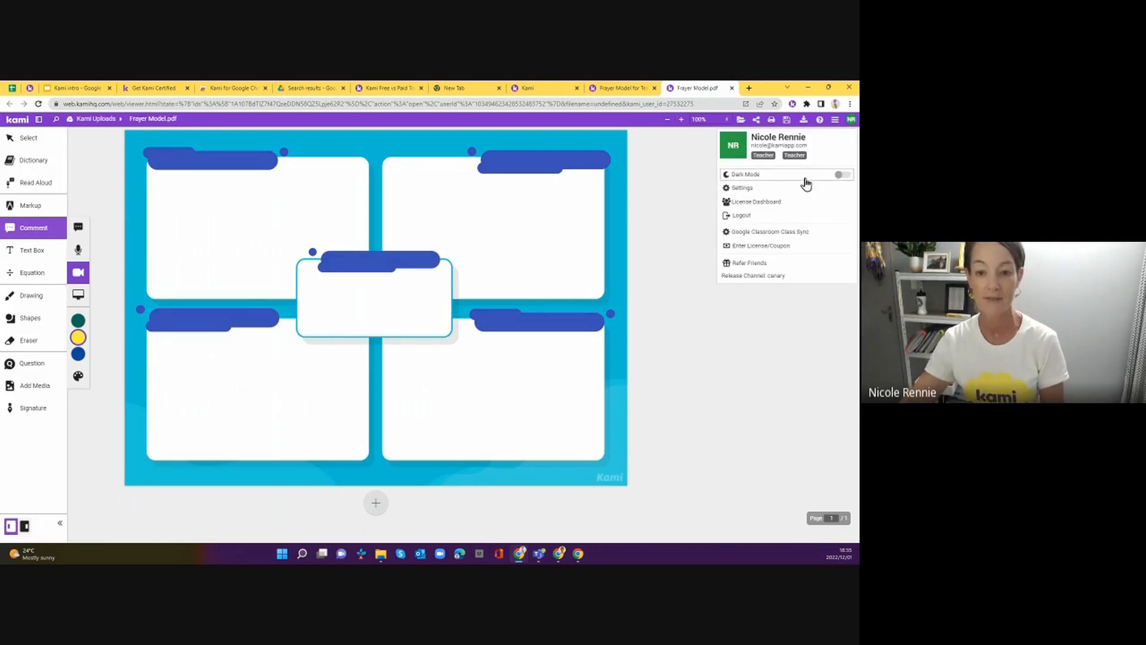
click(844, 175)
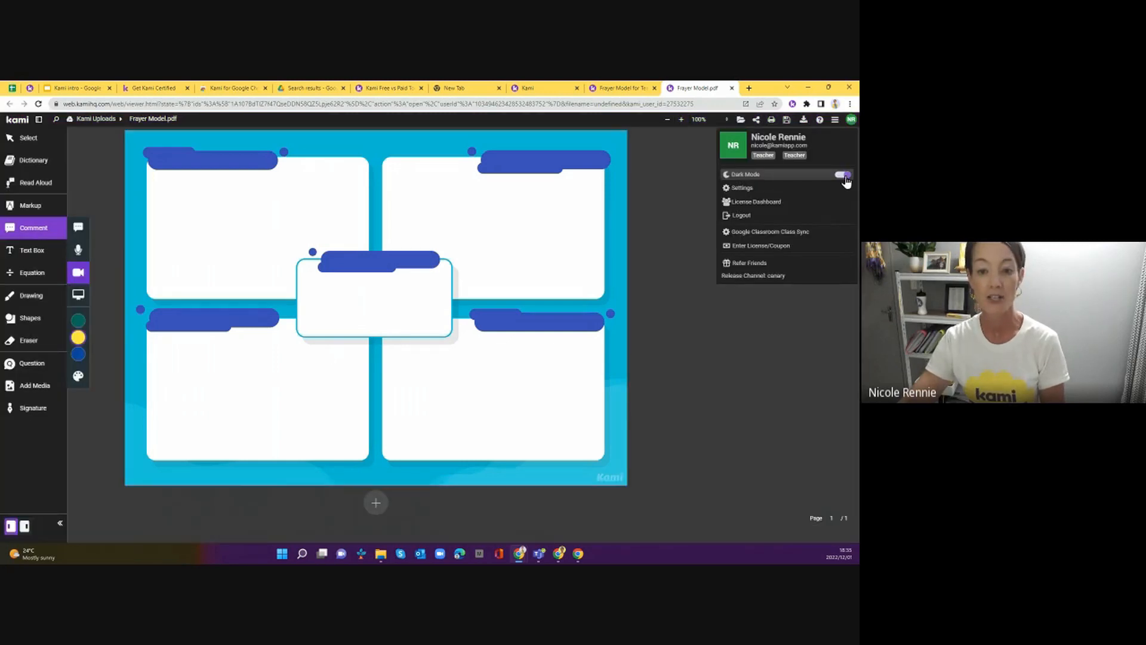
click(843, 176)
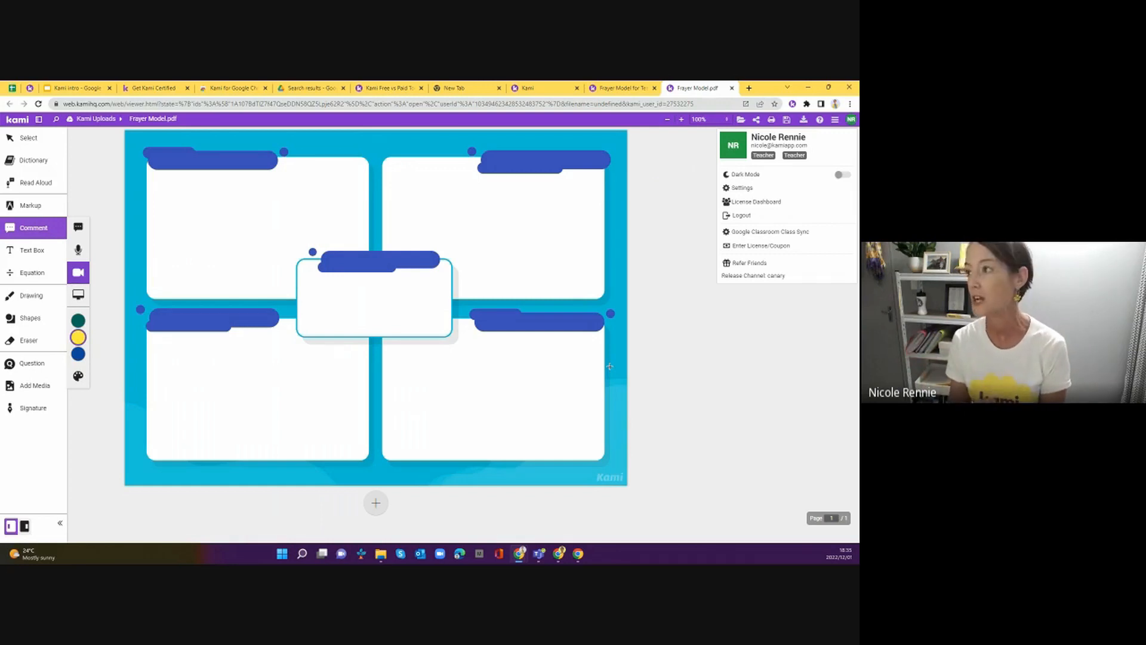
click(684, 307)
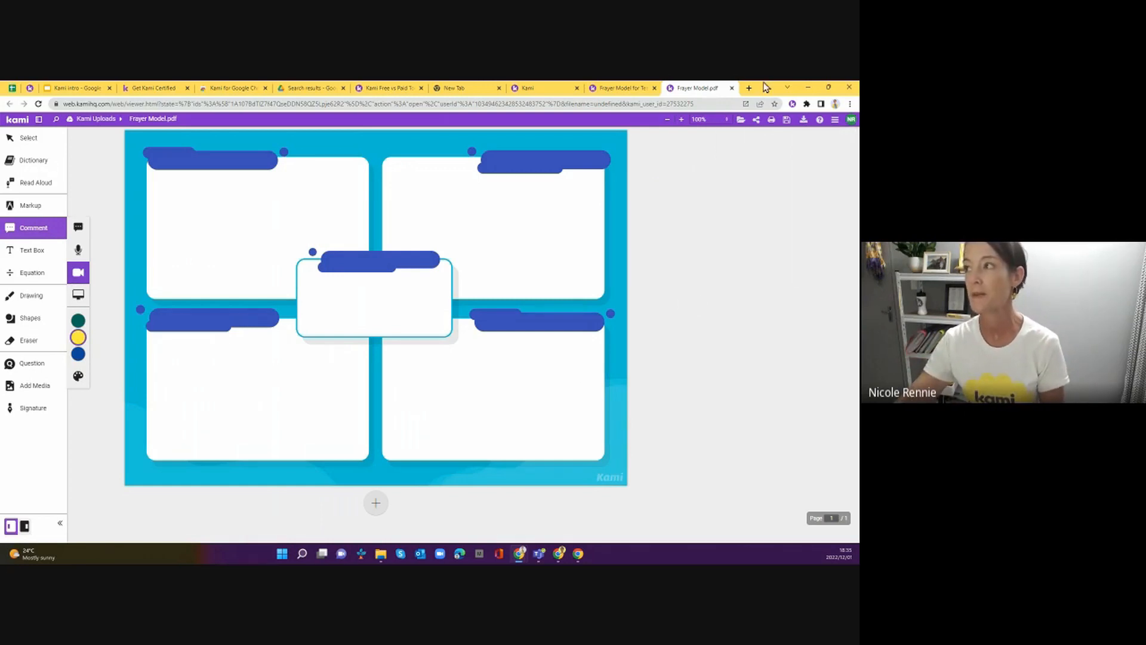
Share Frayer Model.pdf with anyone with the link, copy the sharing link and display its QR code
click(758, 122)
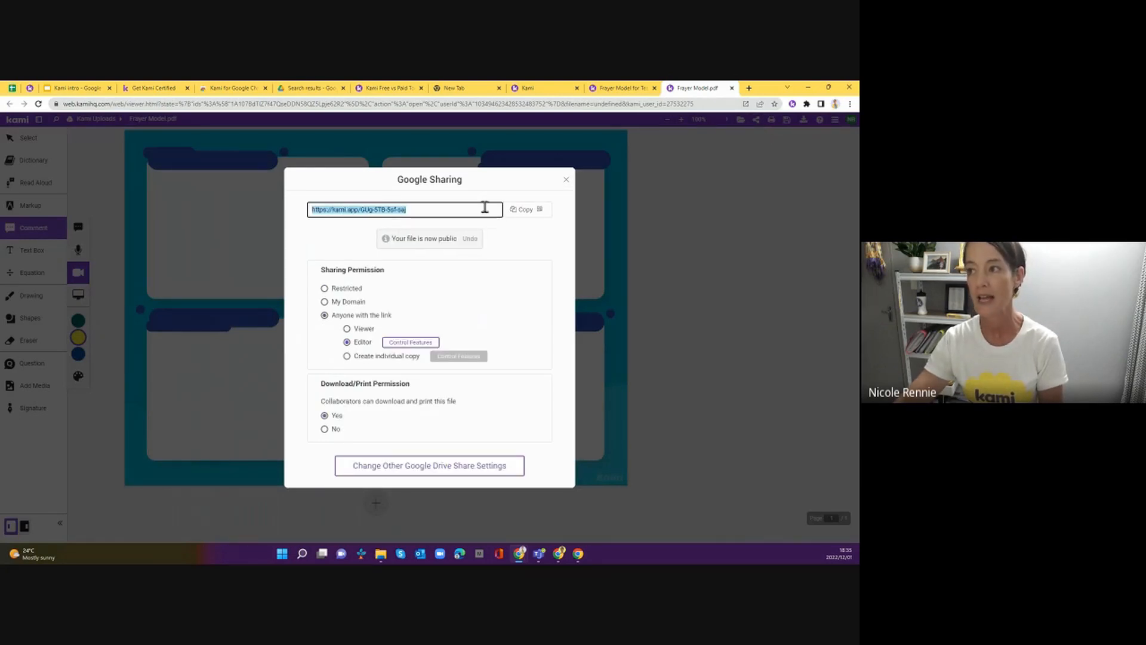
click(523, 210)
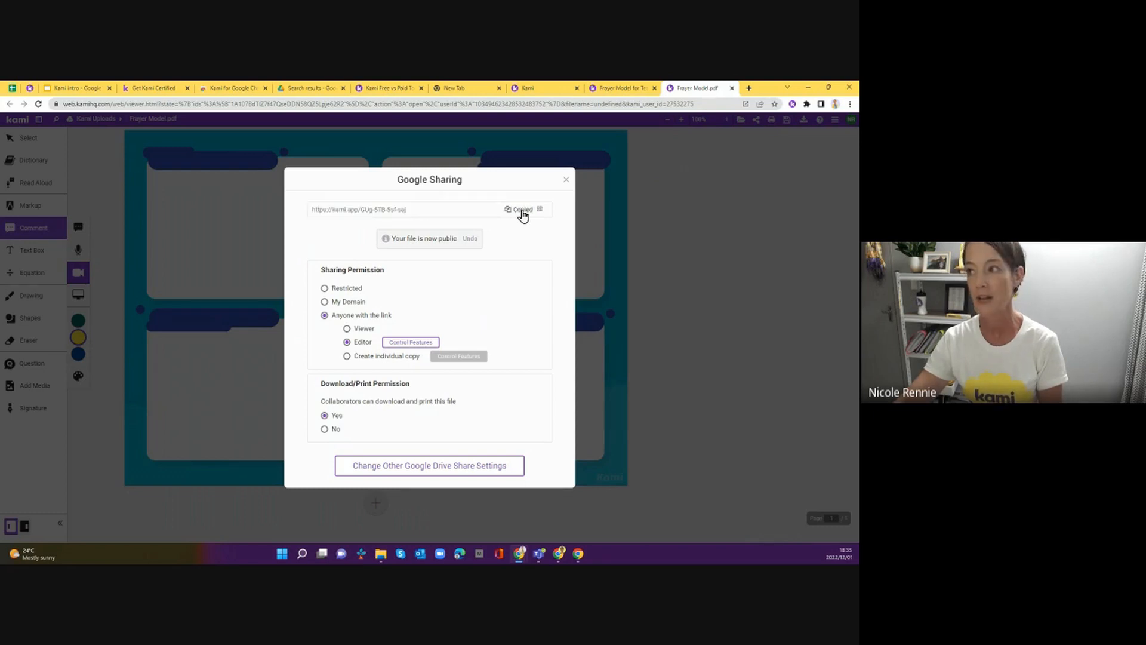
click(539, 210)
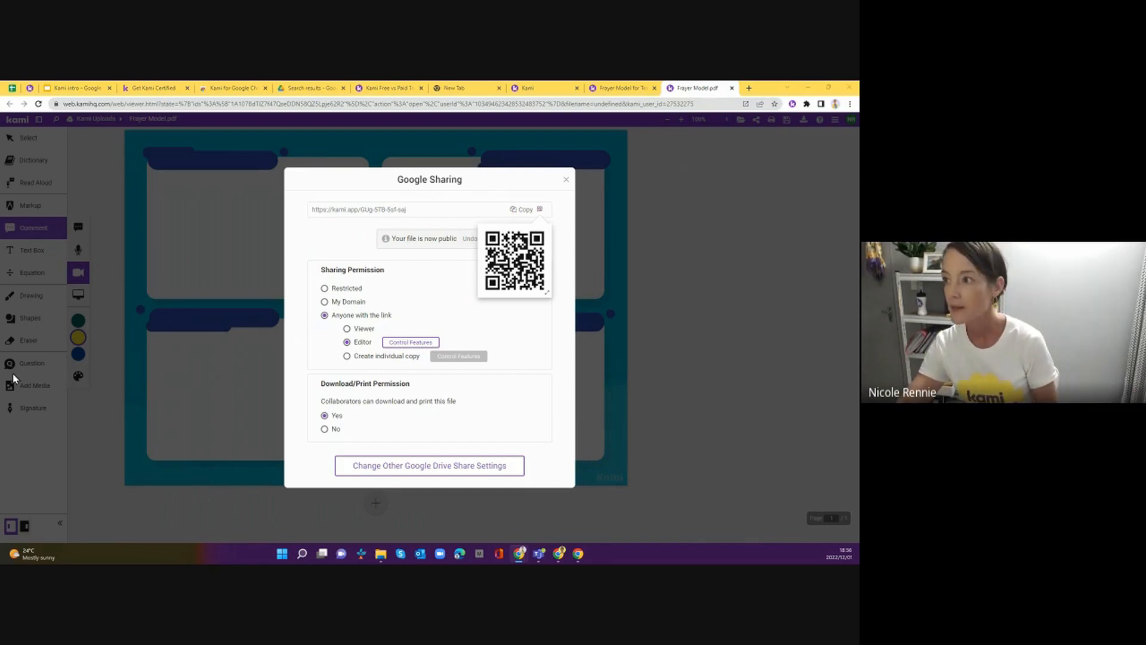
click(512, 210)
click(511, 211)
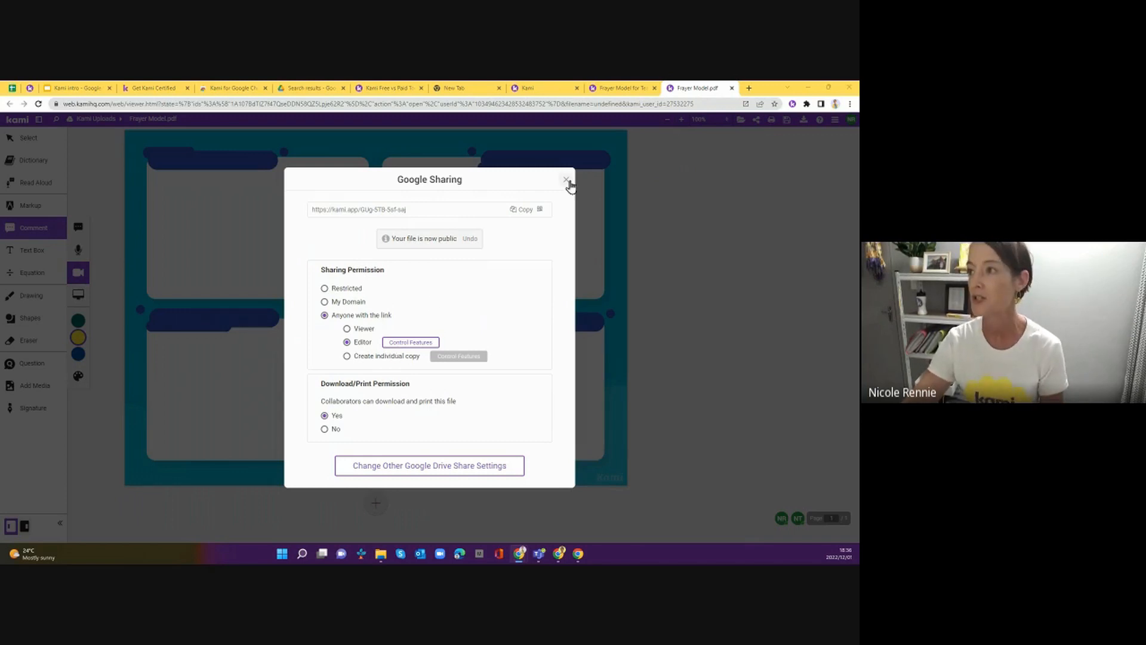
click(566, 180)
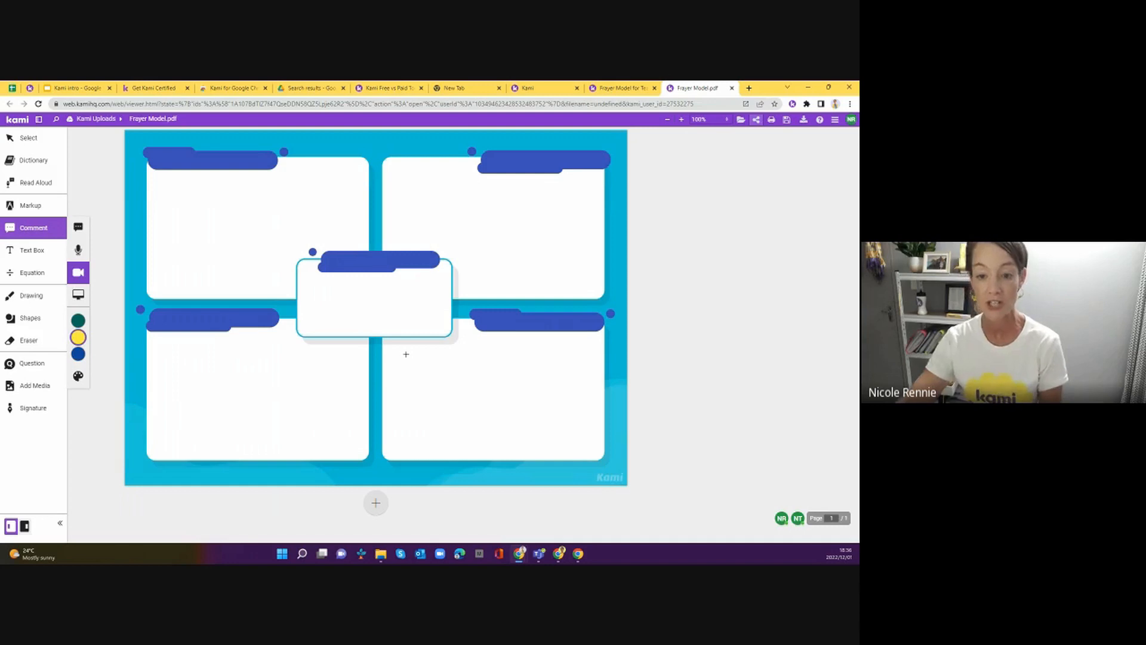
click(749, 88)
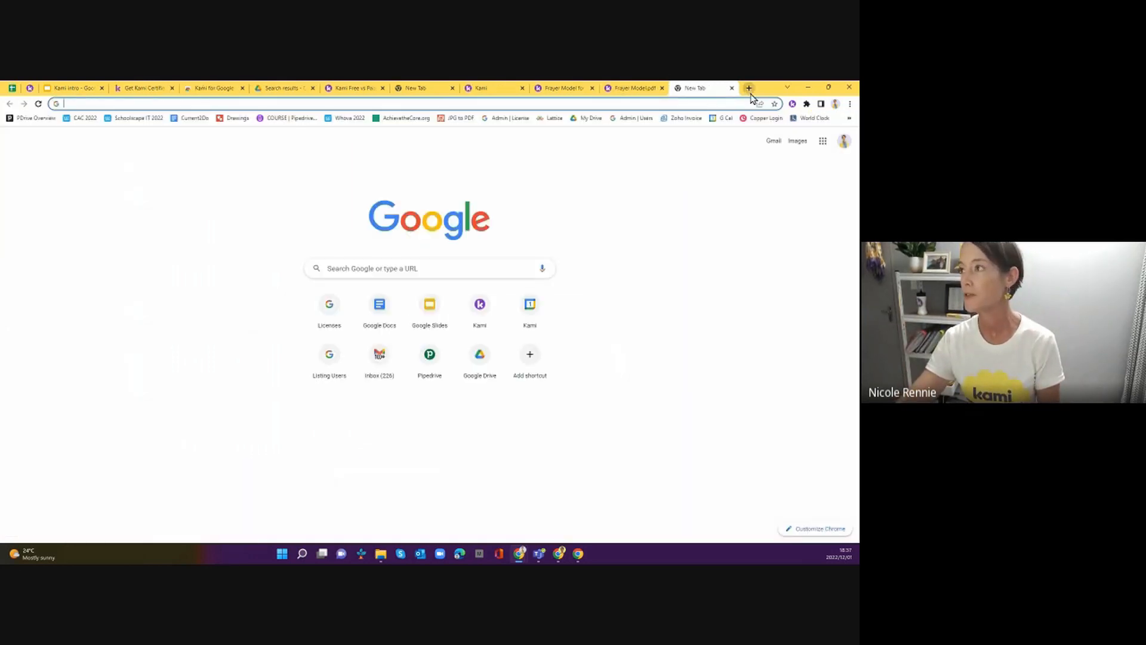
click(634, 89)
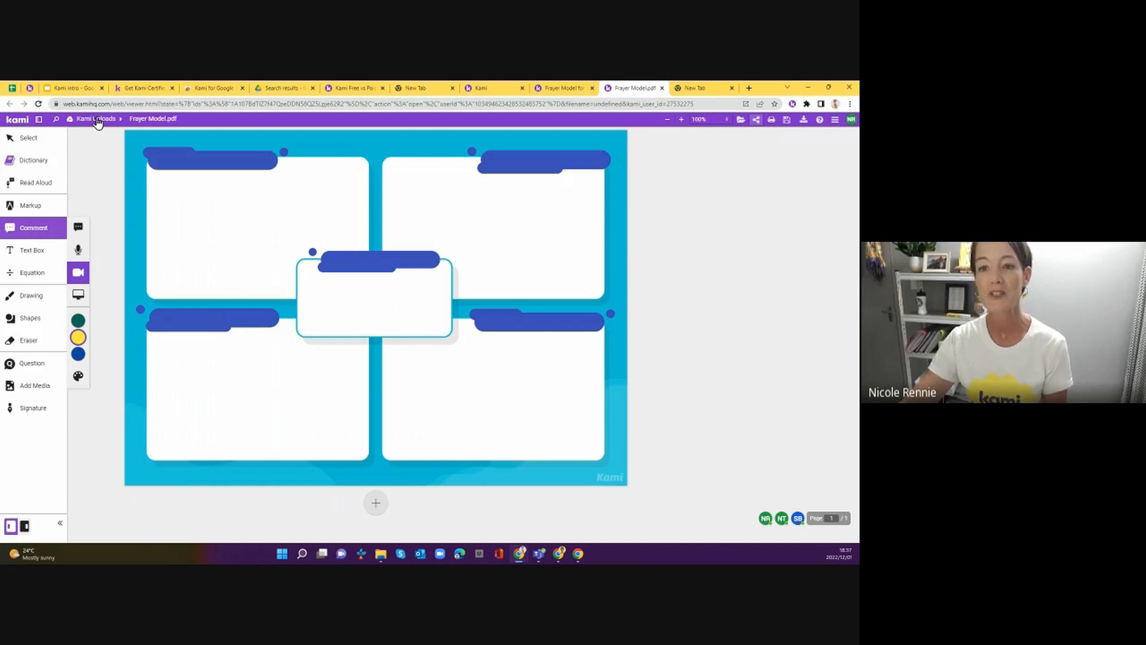
Export Frayer Model.pdf with all annotations and all pages to the computer, and open the downloaded PDF
click(803, 121)
drag(456, 374, 384, 385)
key(BackSpace)
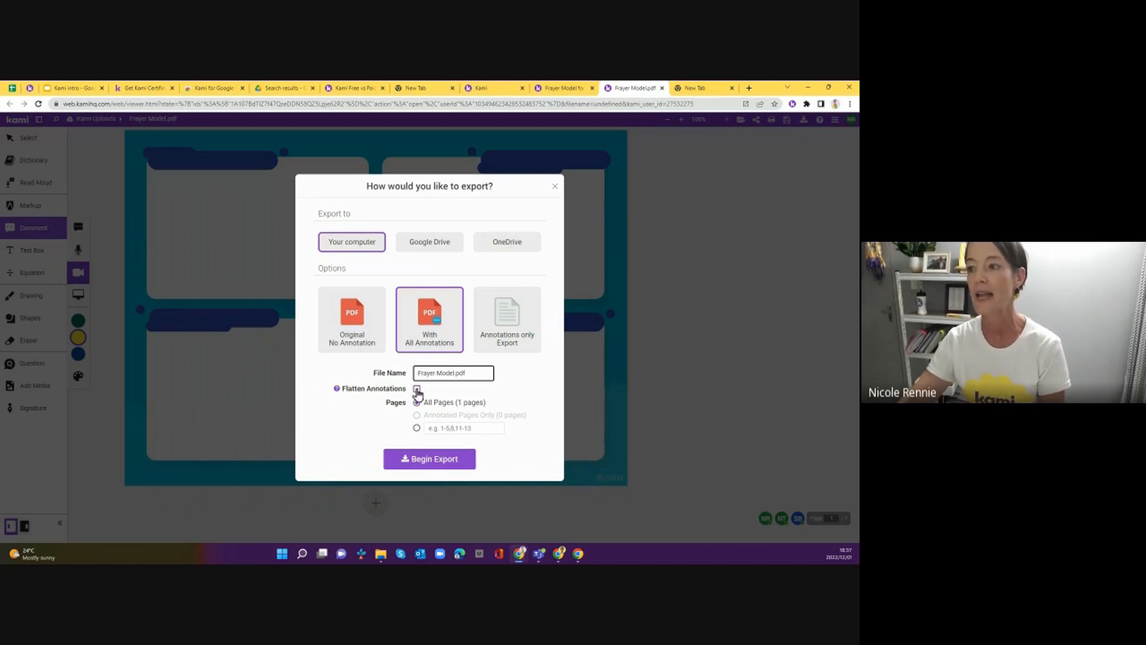
click(433, 454)
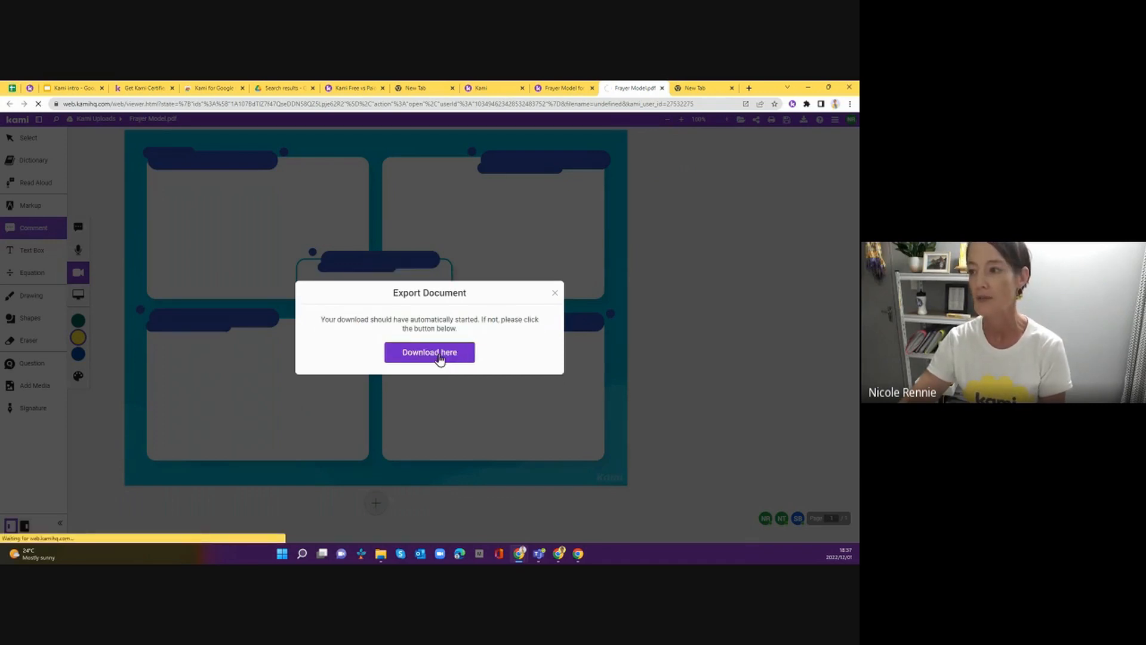
click(439, 357)
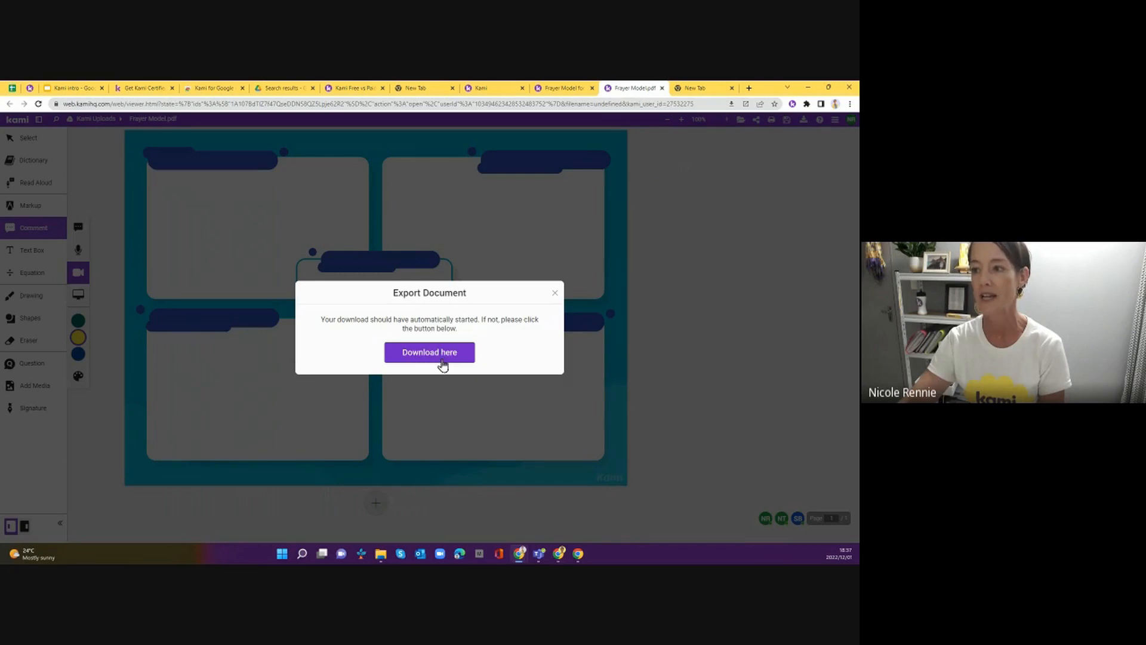
click(133, 502)
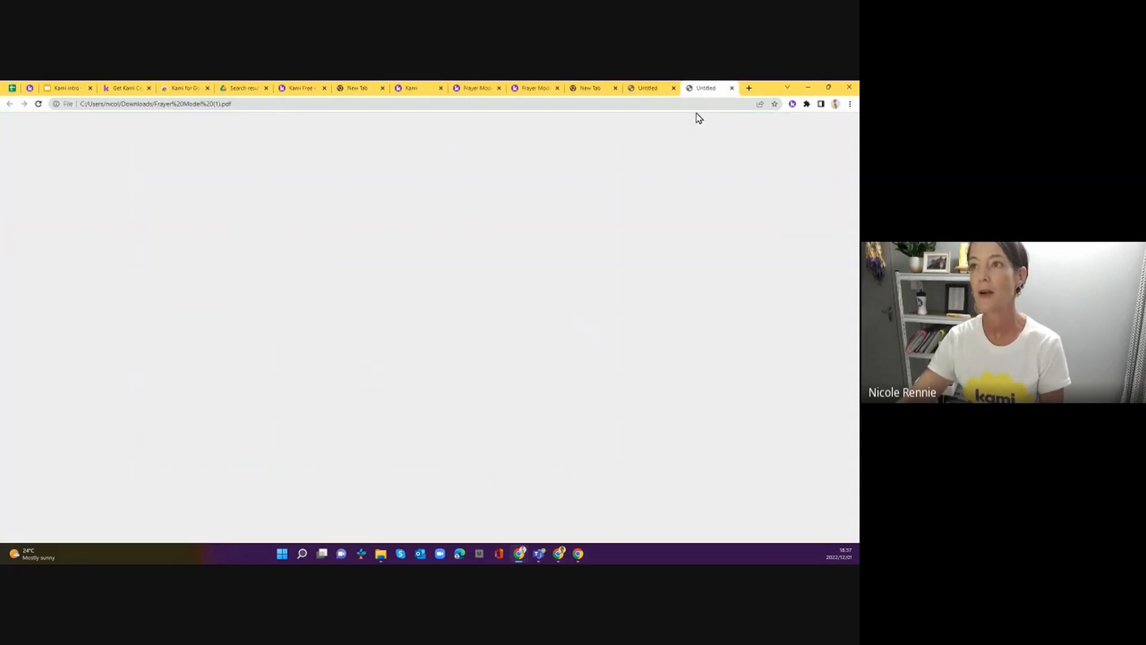
Go to kami.app in a new browser tab
click(749, 88)
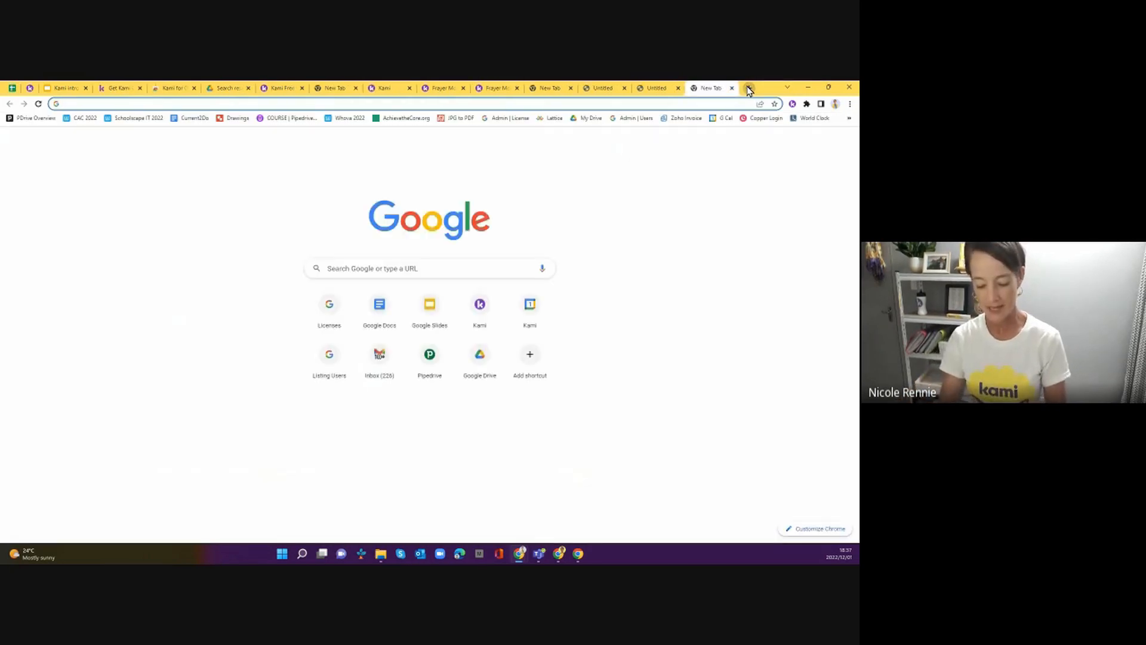
text(kami.app)
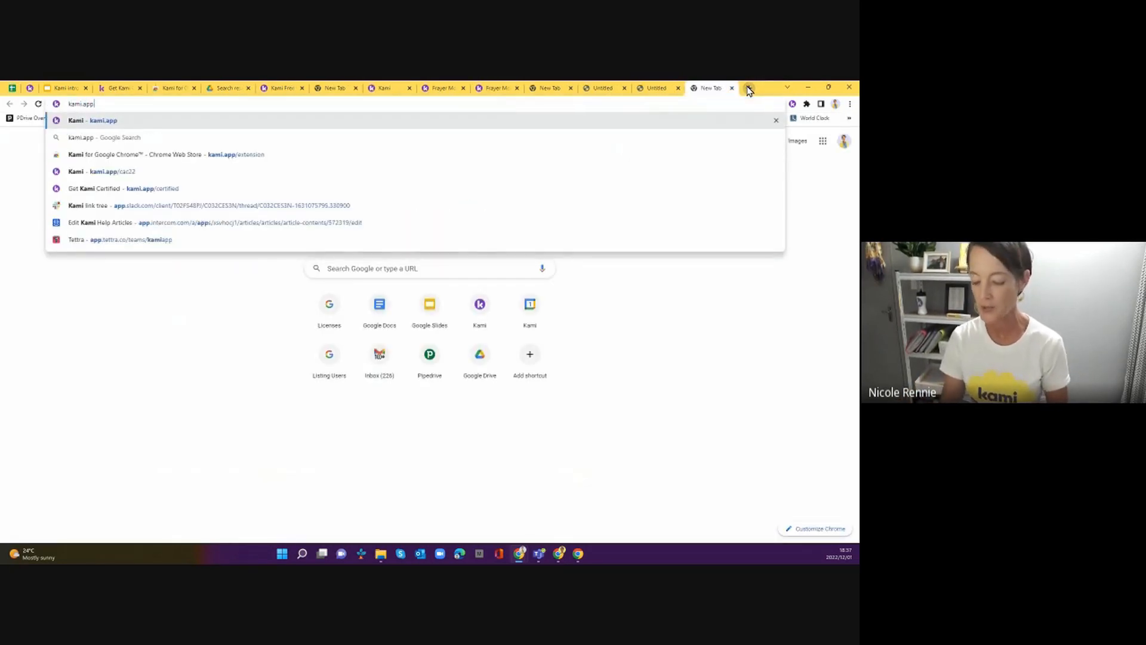
key(Return)
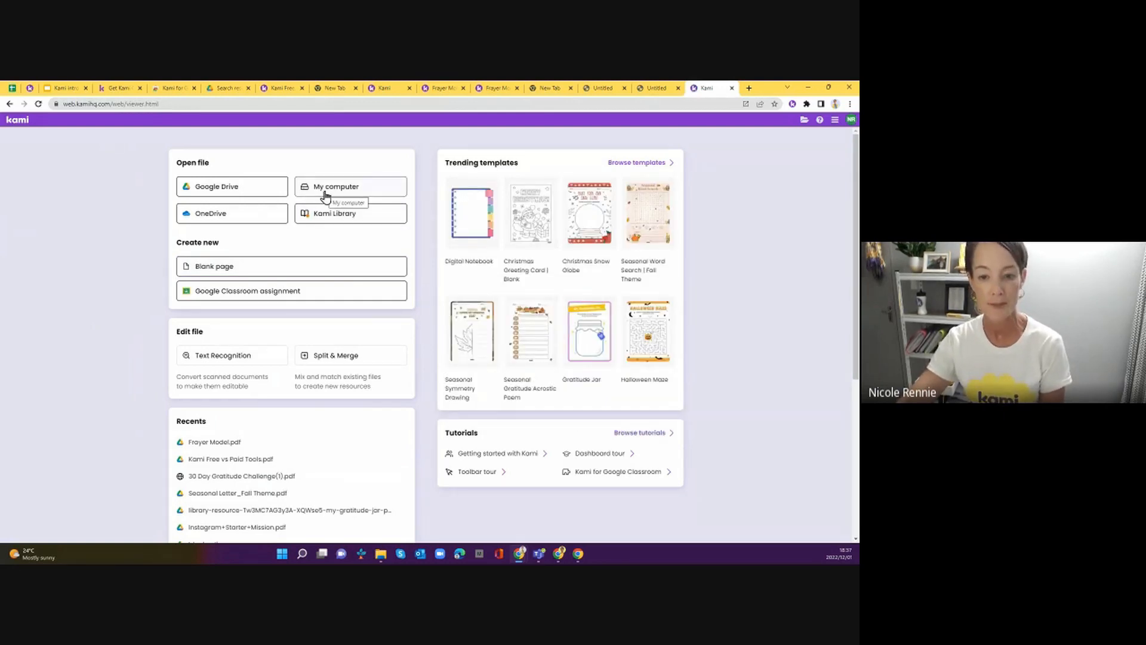
Open the Frayer Model (1) PDF from the computer's Downloads folder in Kami
click(326, 195)
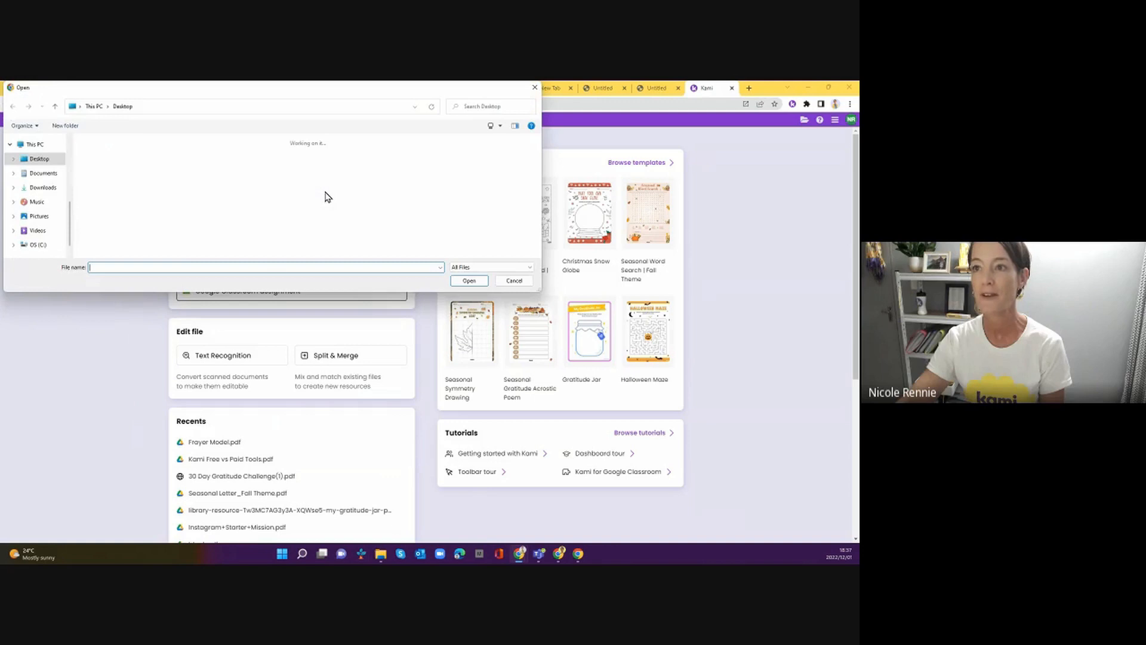
click(46, 145)
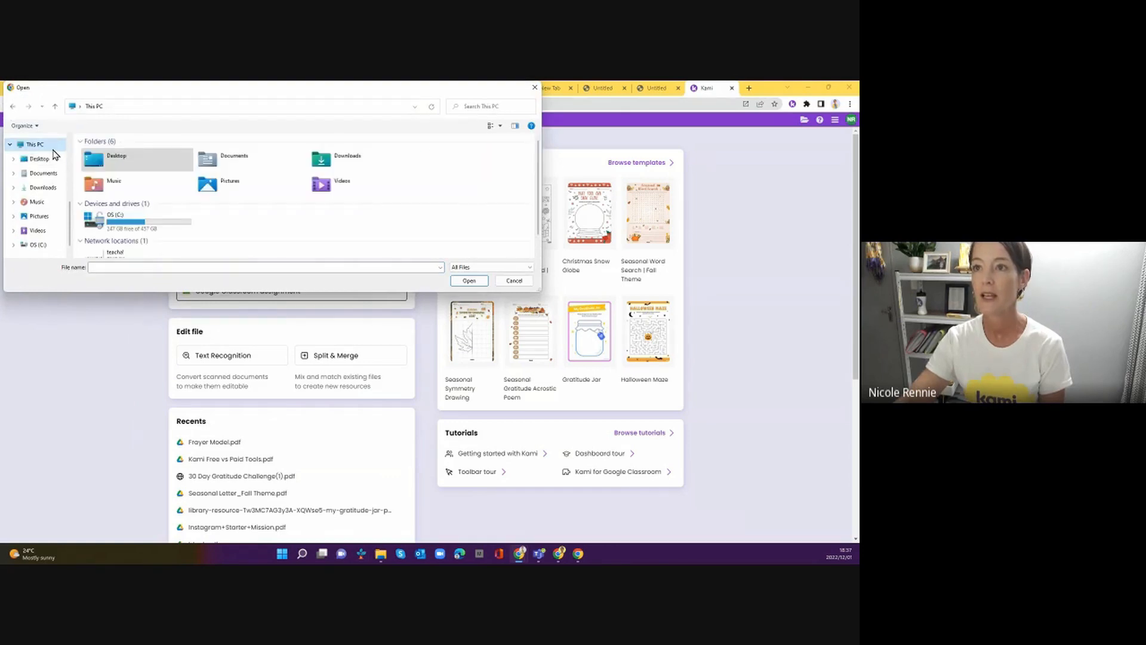
click(39, 187)
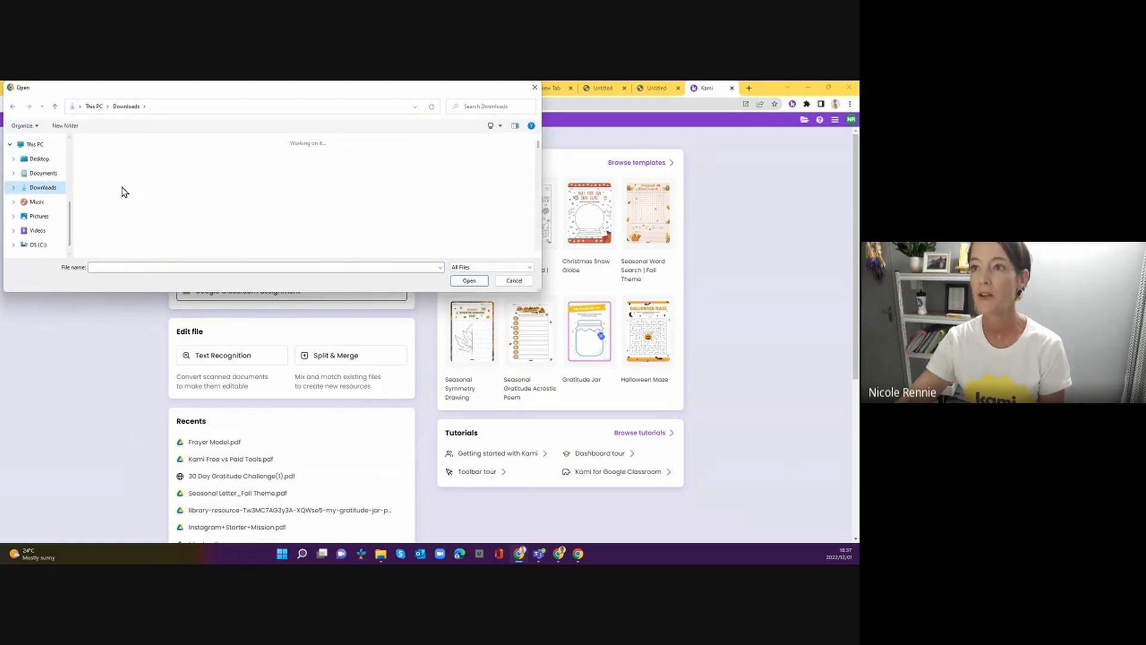
click(98, 166)
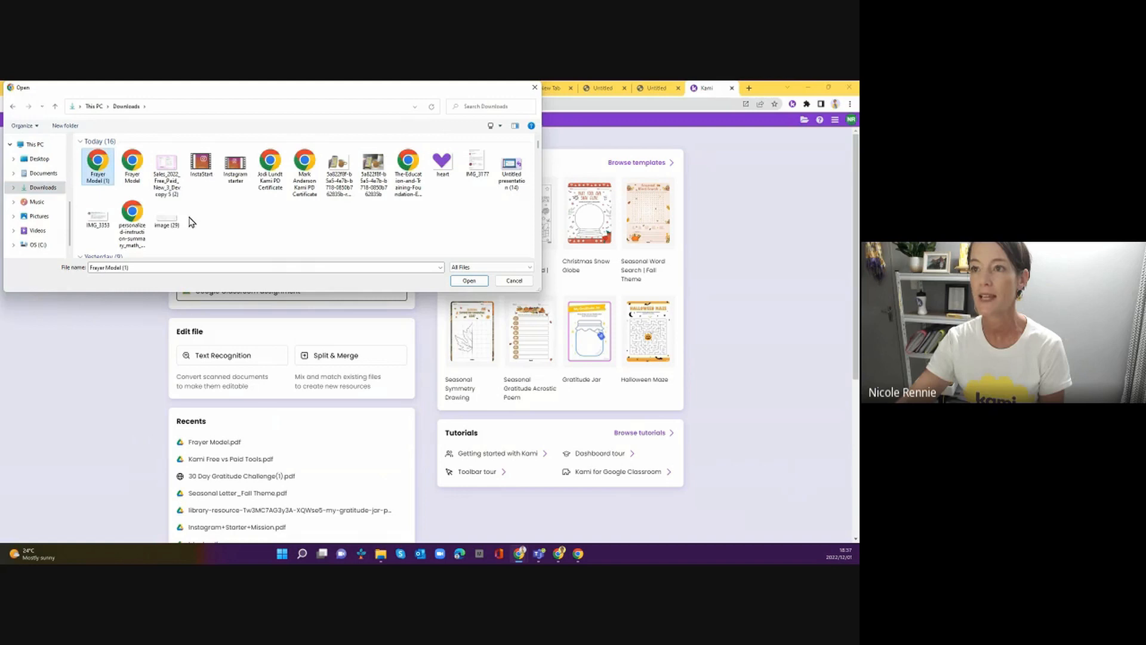
click(469, 280)
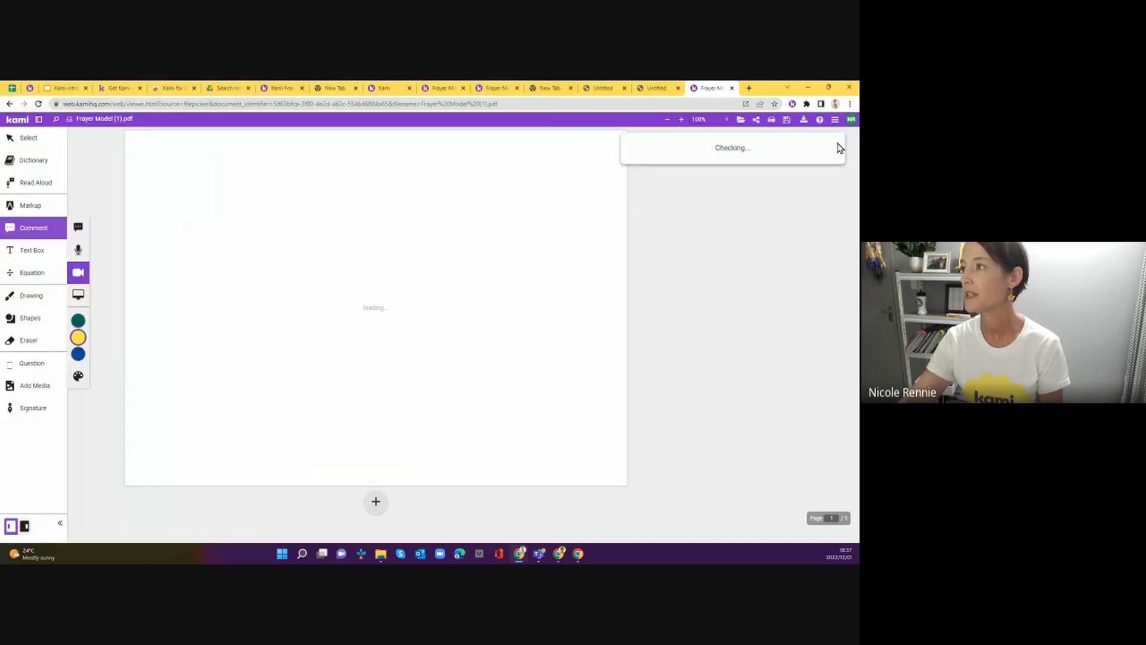
click(836, 144)
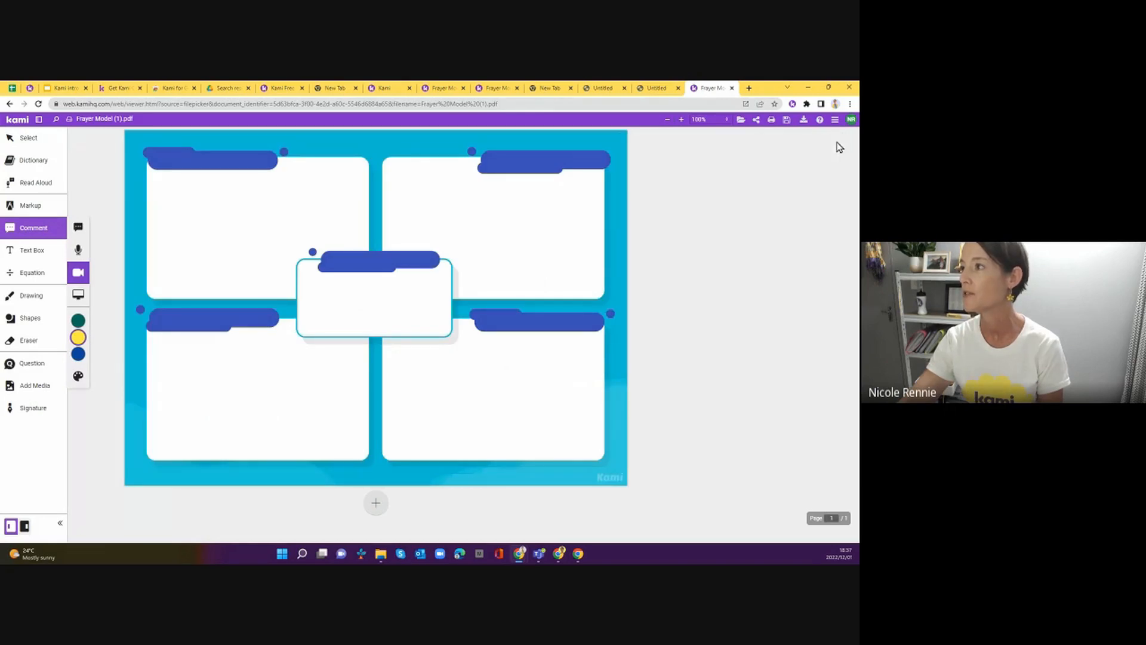
Upload Frayer Model (1).pdf to Kami Cloud for sharing and copy its sharing link
click(756, 119)
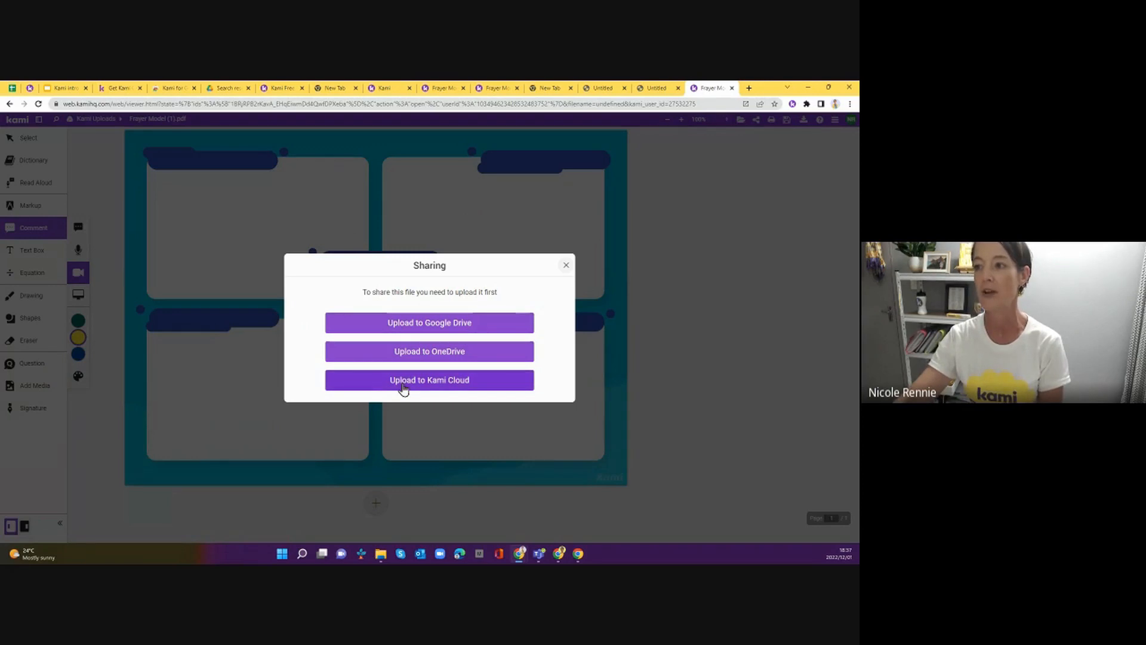
click(404, 388)
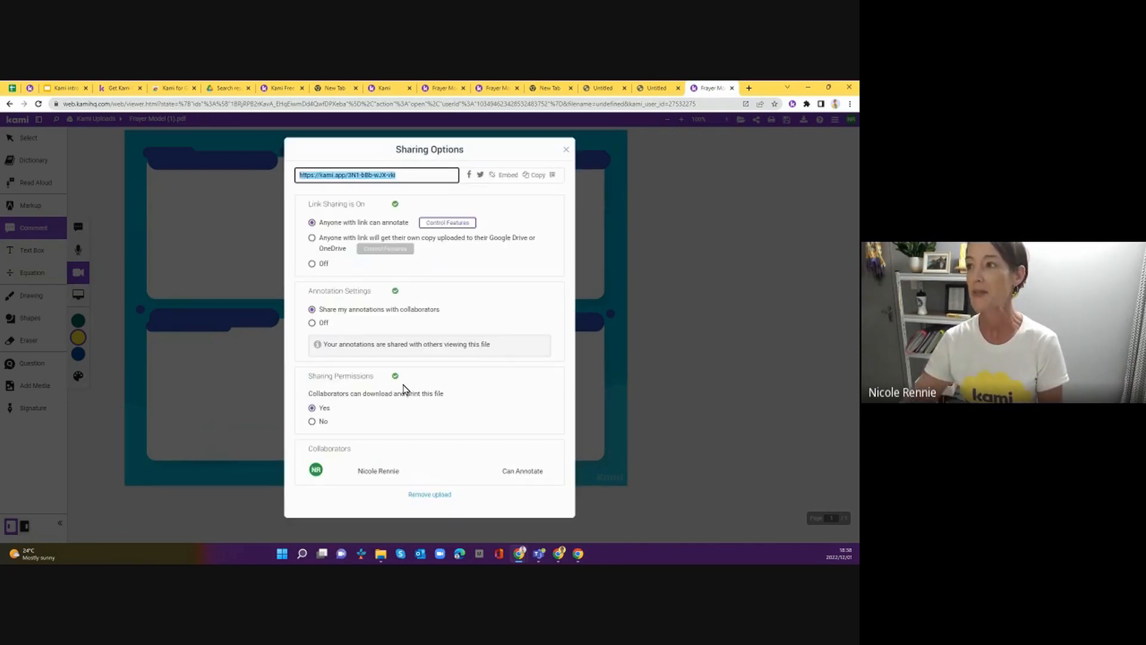
click(531, 177)
click(530, 179)
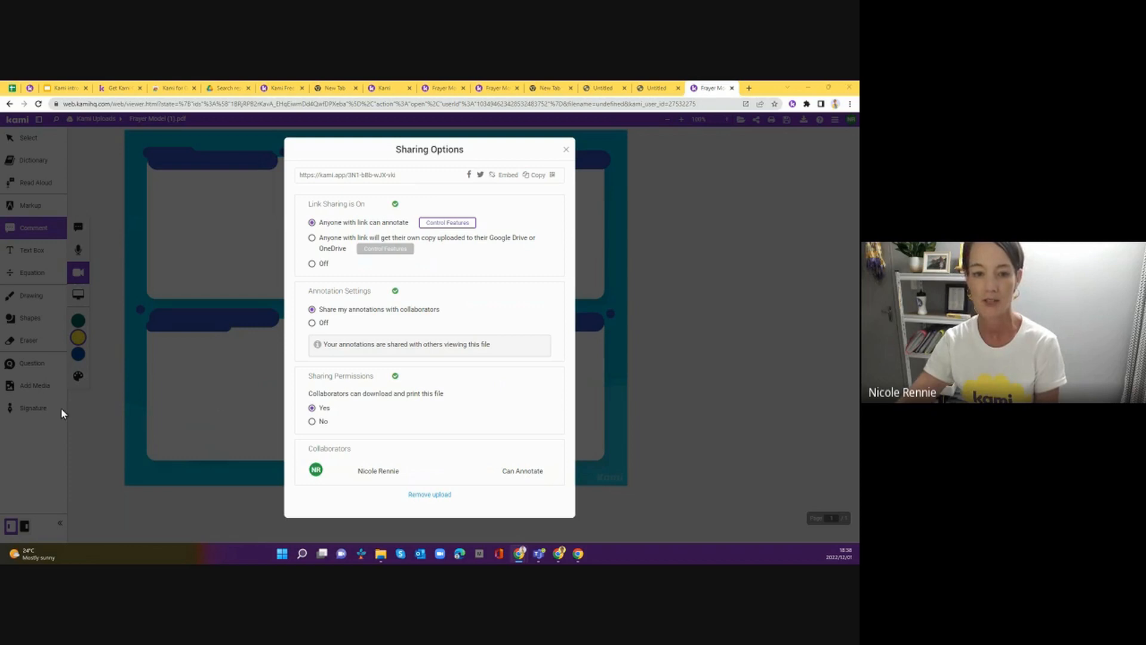
click(566, 150)
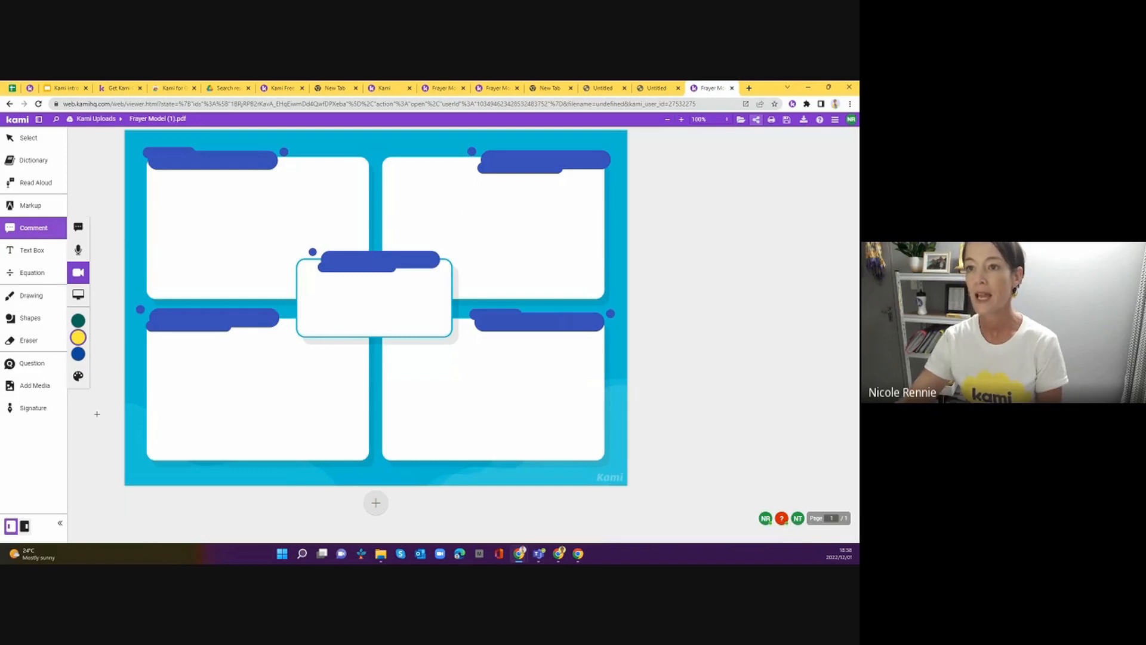
Add a 16px text box reading "Highlights of 2022" in the centre card of the Frayer Model
click(34, 255)
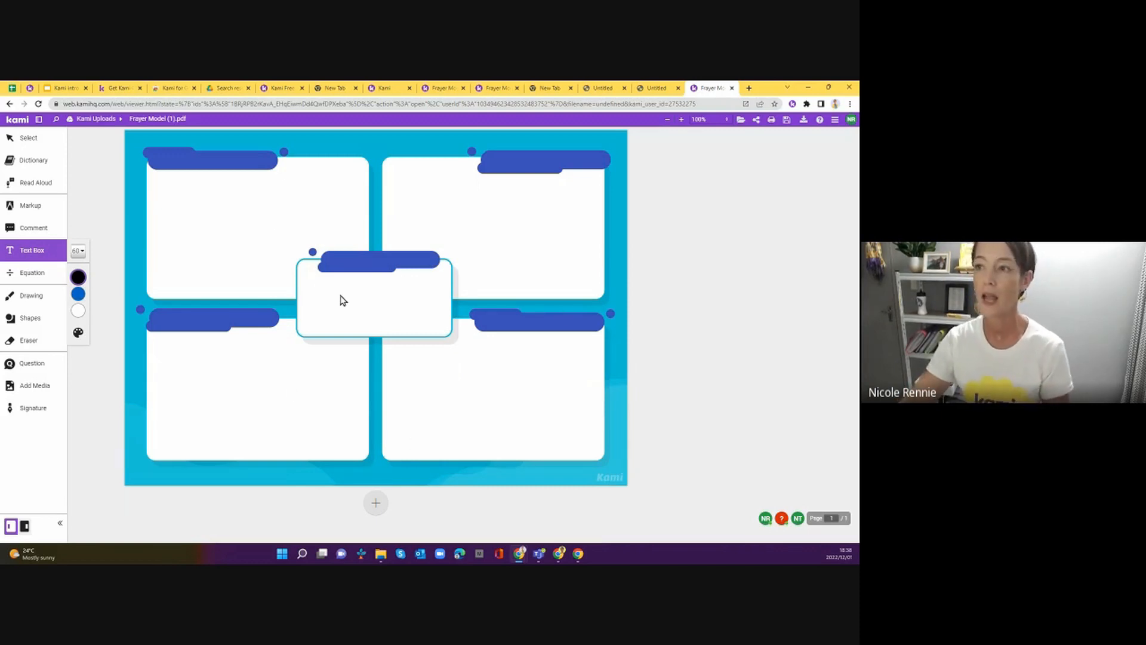
click(320, 294)
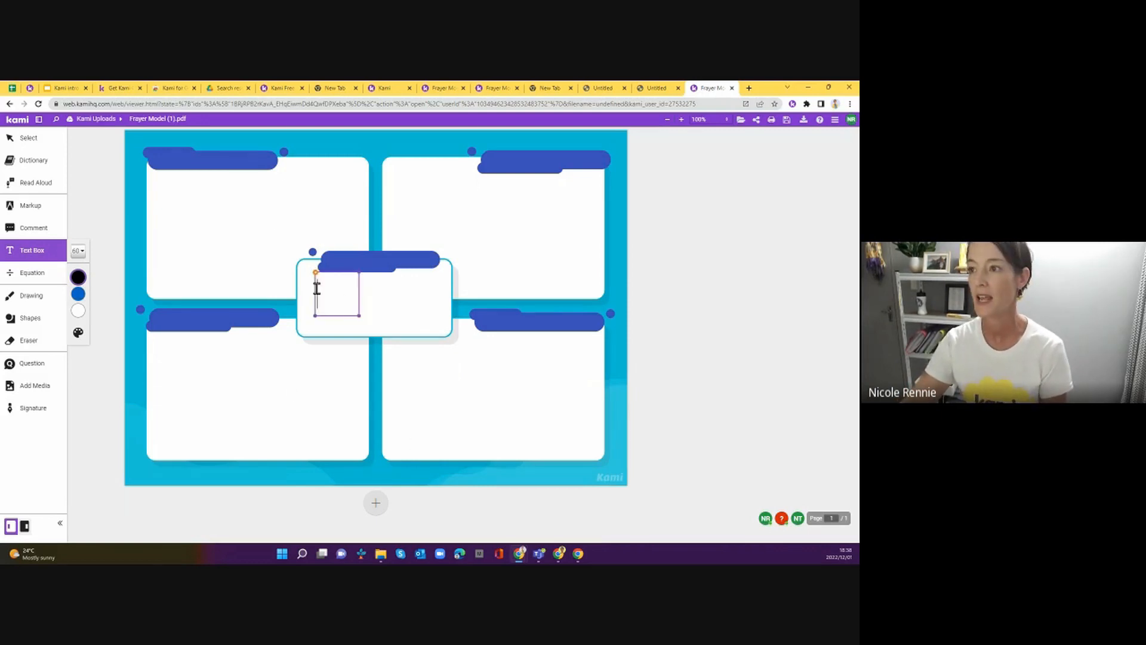
click(336, 136)
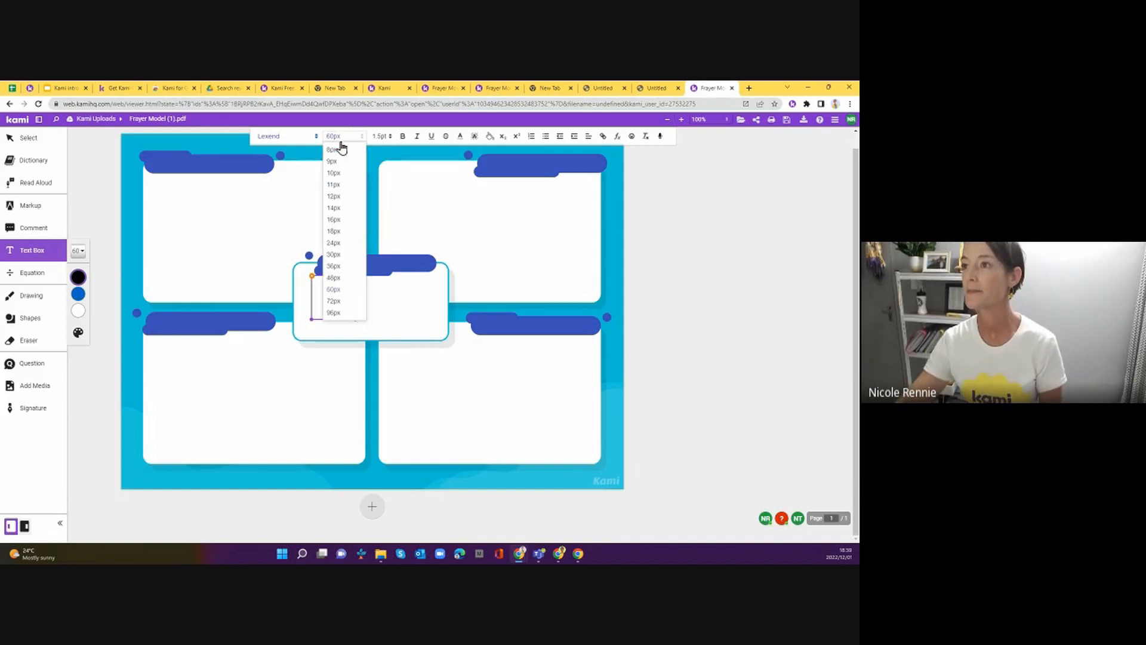
click(336, 215)
text(Highlights of 20223)
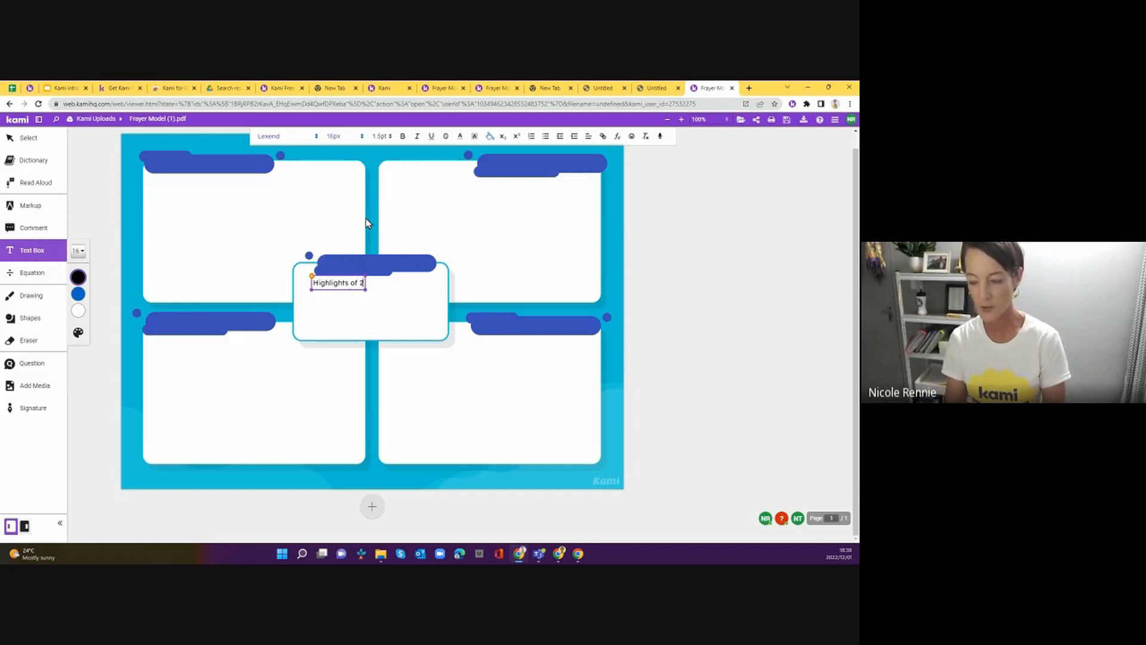
key(BackSpace)
key(BackSpace)
key(BackSpace)
key(BackSpace)
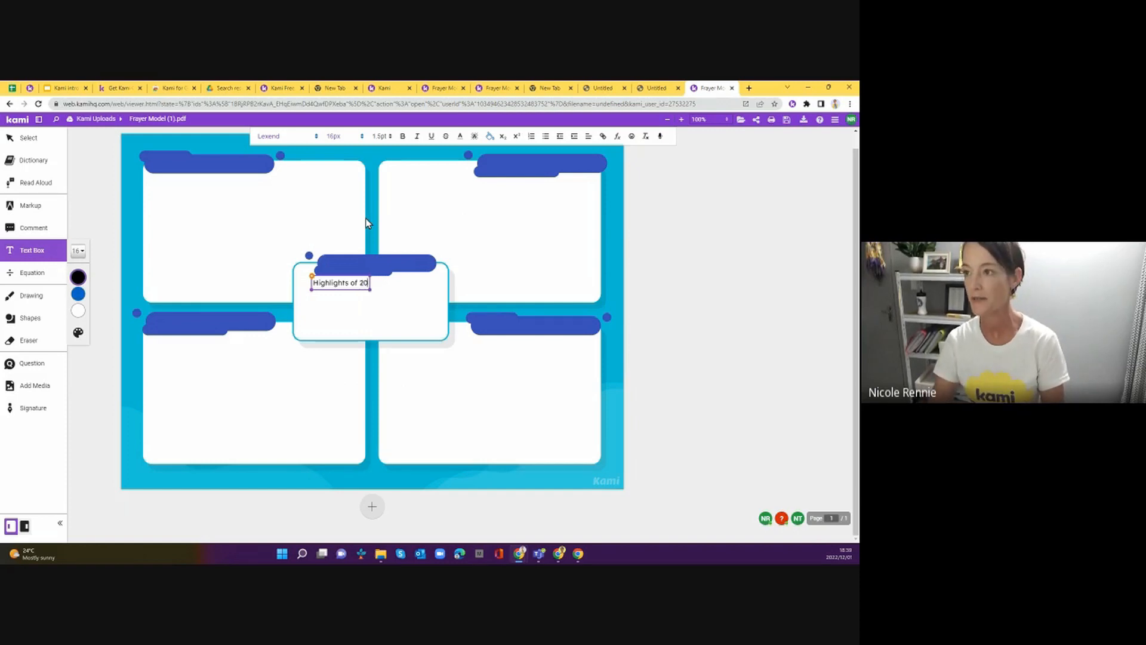
text(022)
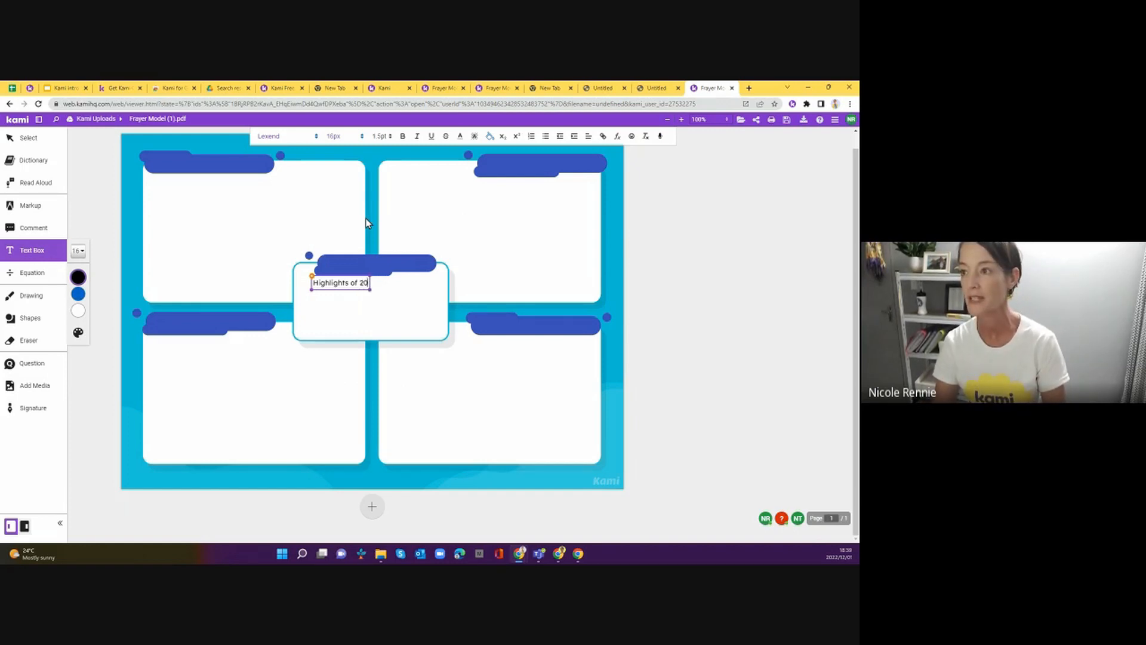
Set the "Highlights of 2022" text to 24px and centre it in the middle card
triple_click(339, 284)
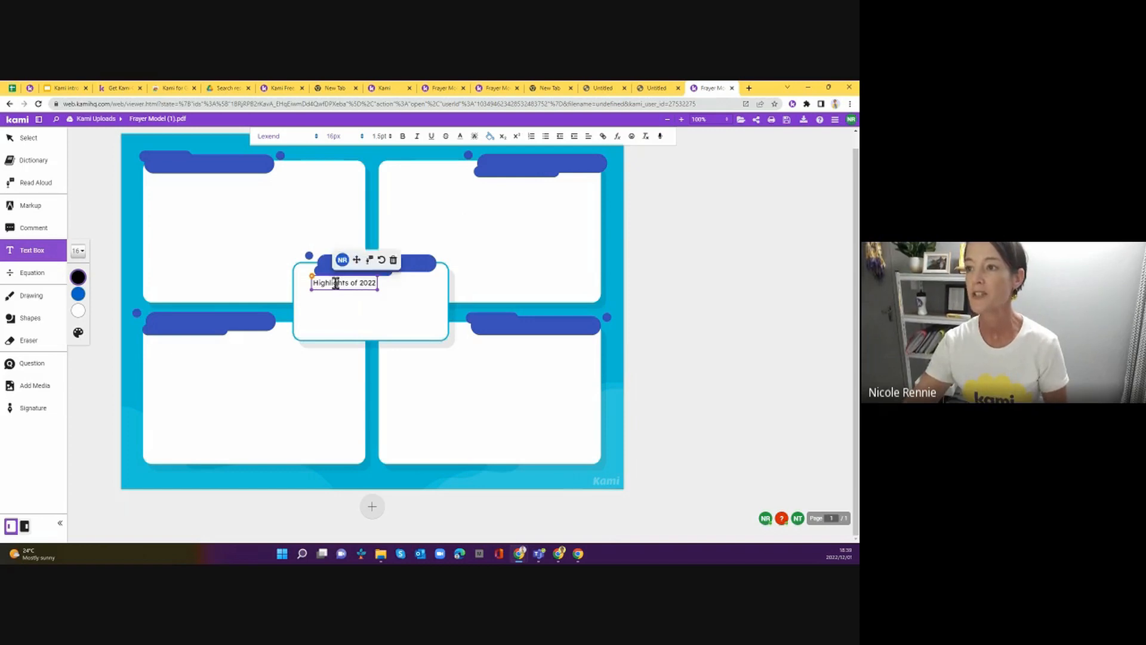
click(334, 137)
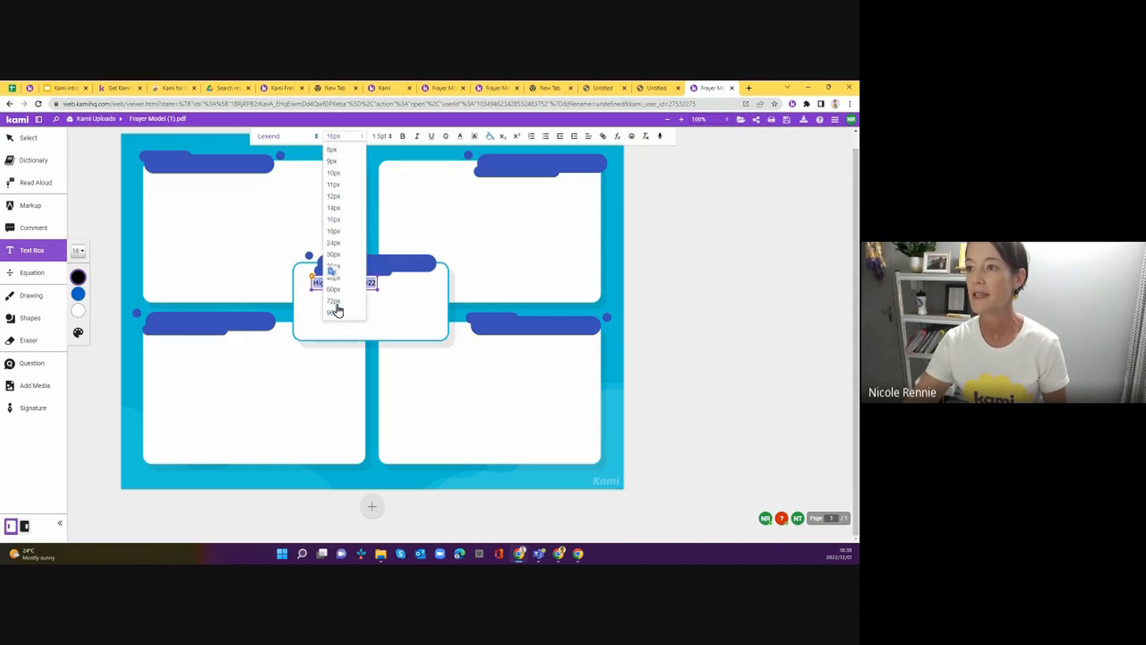
click(333, 301)
click(333, 141)
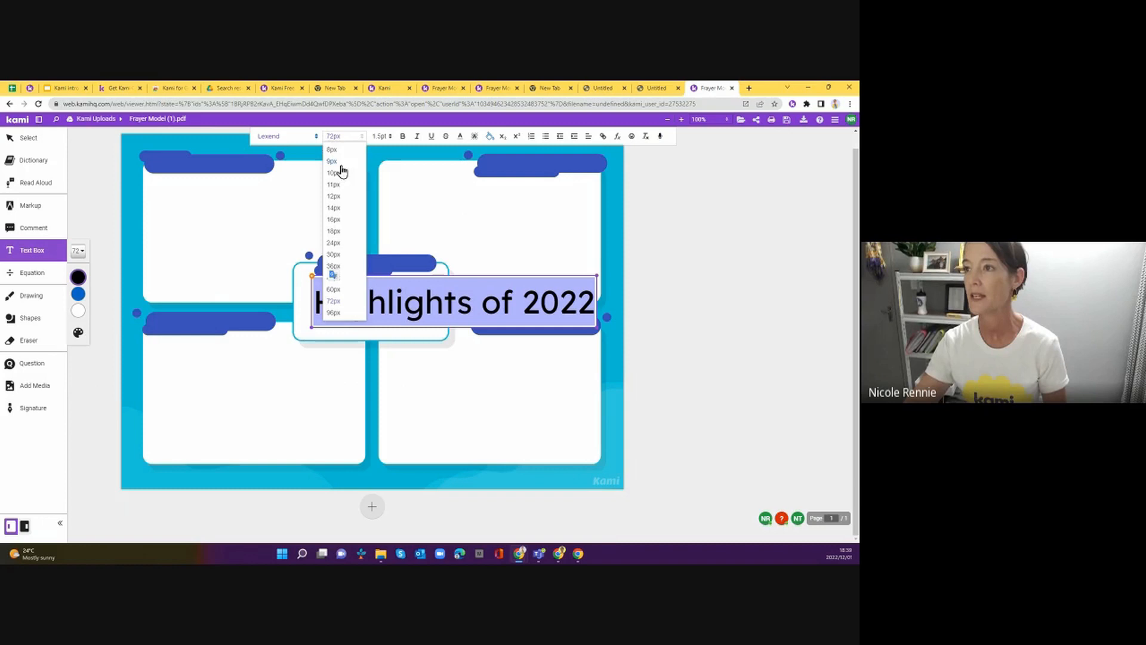
click(336, 246)
drag(391, 278, 399, 292)
Label the upper-left box "Spring" and the upper-right box "Summer" with text boxes
click(160, 176)
text(Spring)
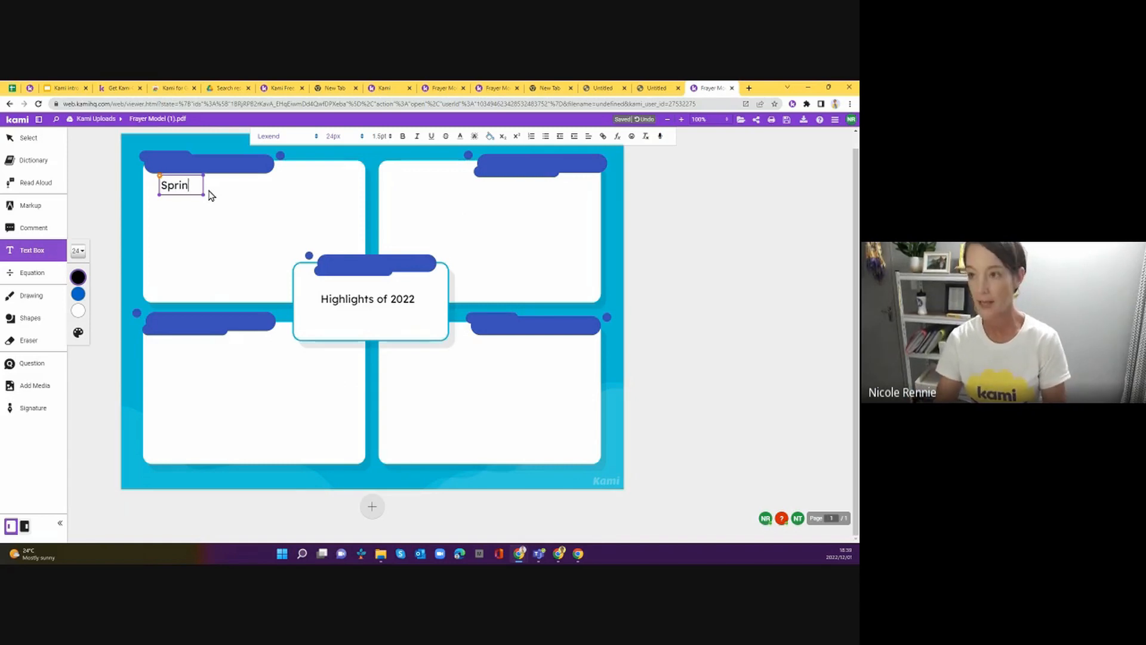
click(396, 179)
click(396, 179)
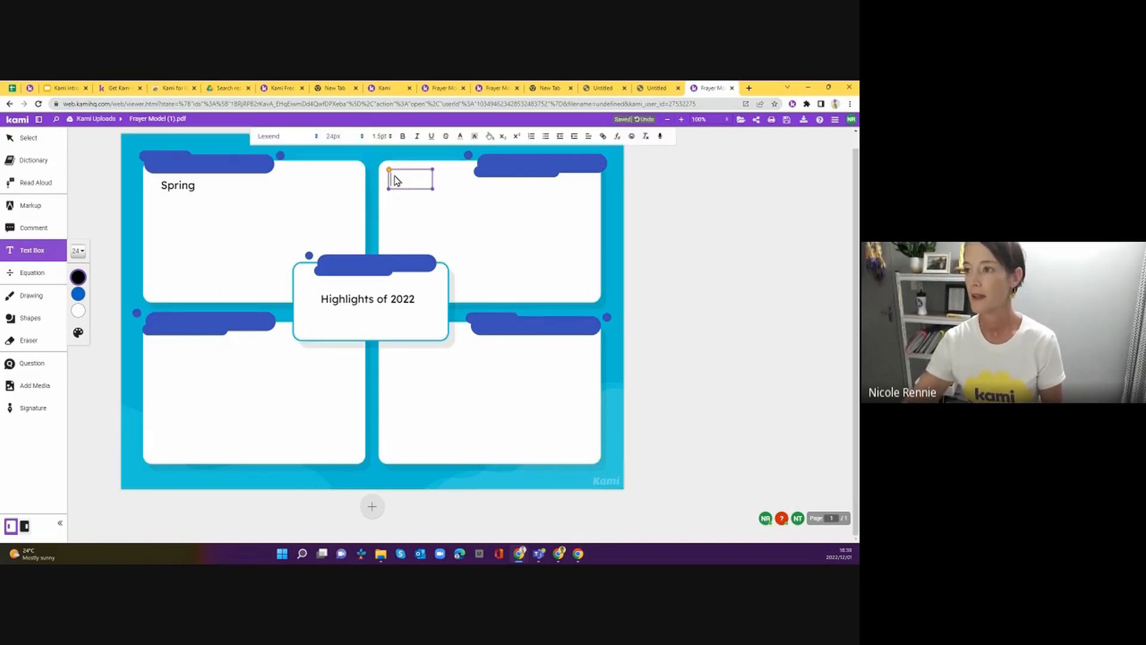
text(Summer)
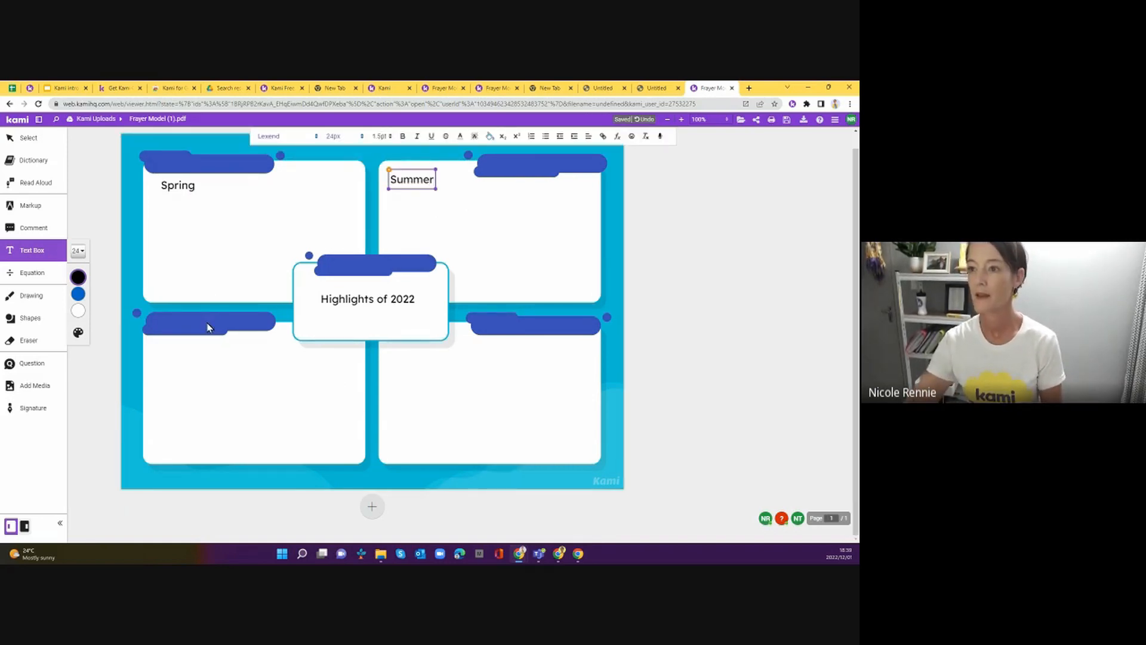
Label the lower-left box "Autumn" and the lower-right box "Winter", placing Winter near its box's upper-left corner
click(158, 347)
click(158, 348)
text(Autsumn)
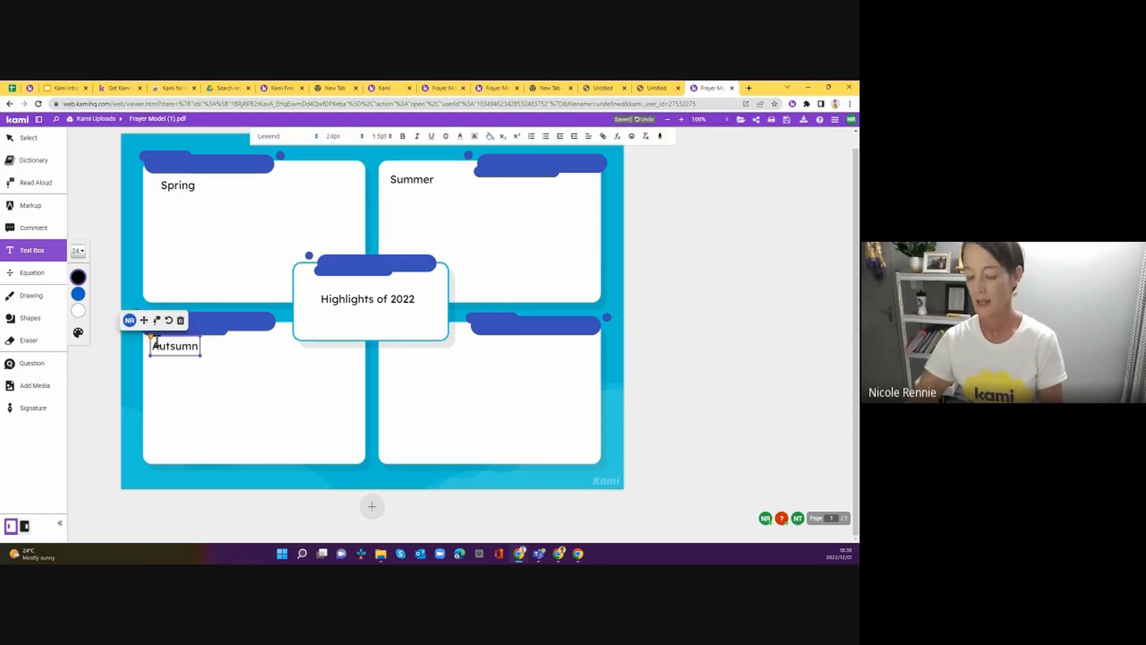
key(BackSpace)
click(411, 356)
click(397, 351)
mouse_move(423, 349)
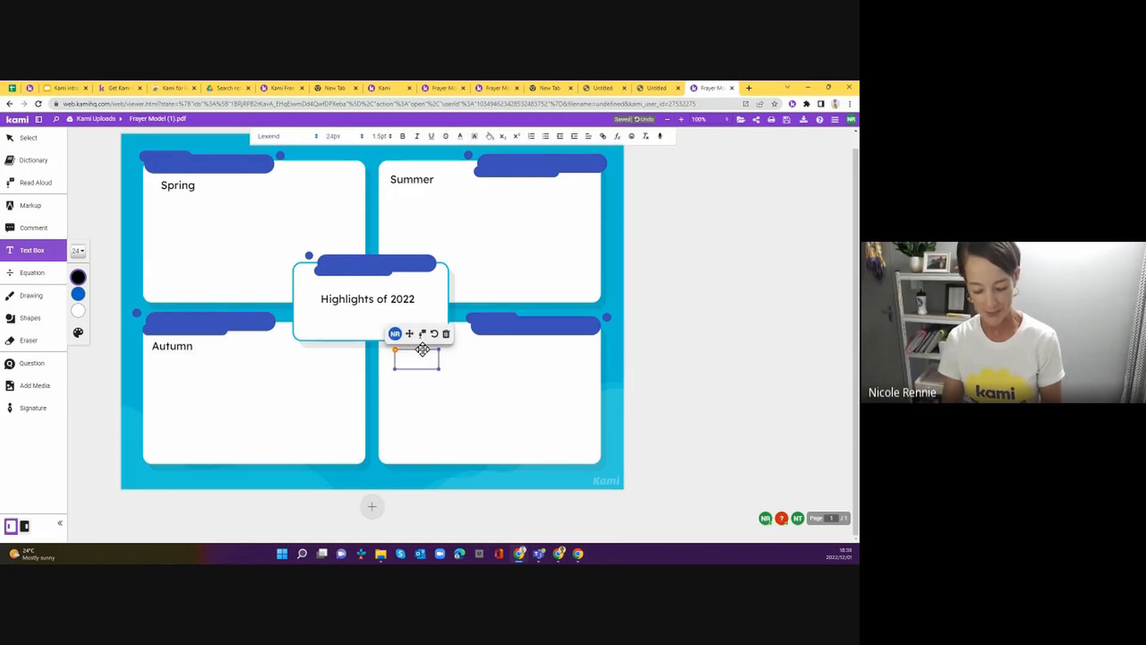
text(Winter)
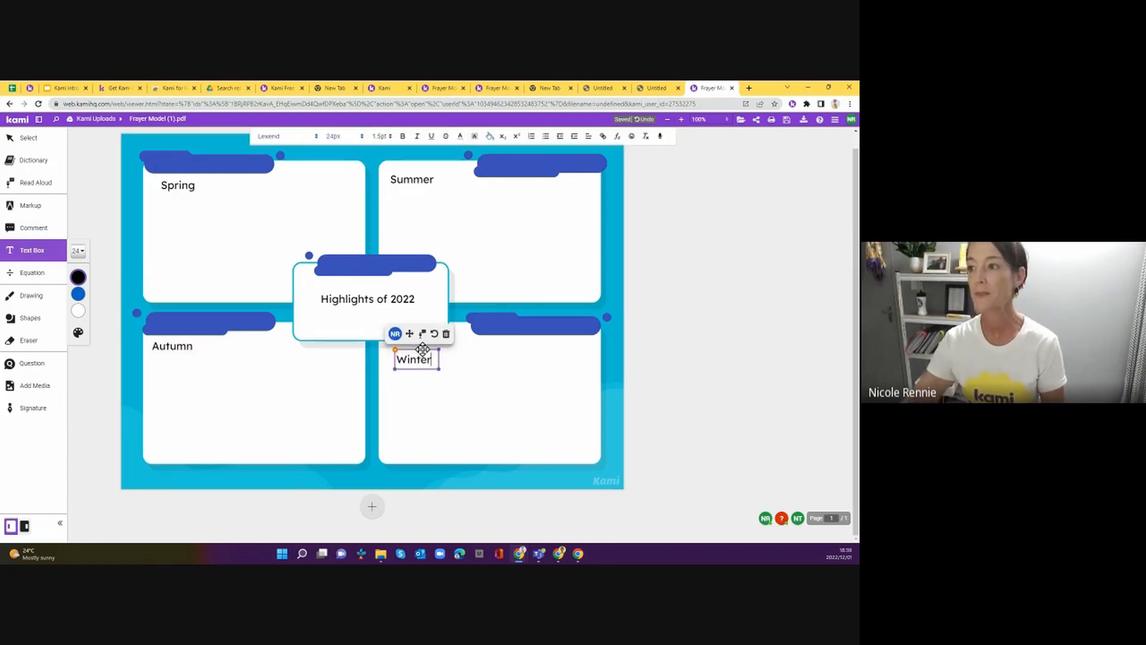
drag(439, 357, 433, 353)
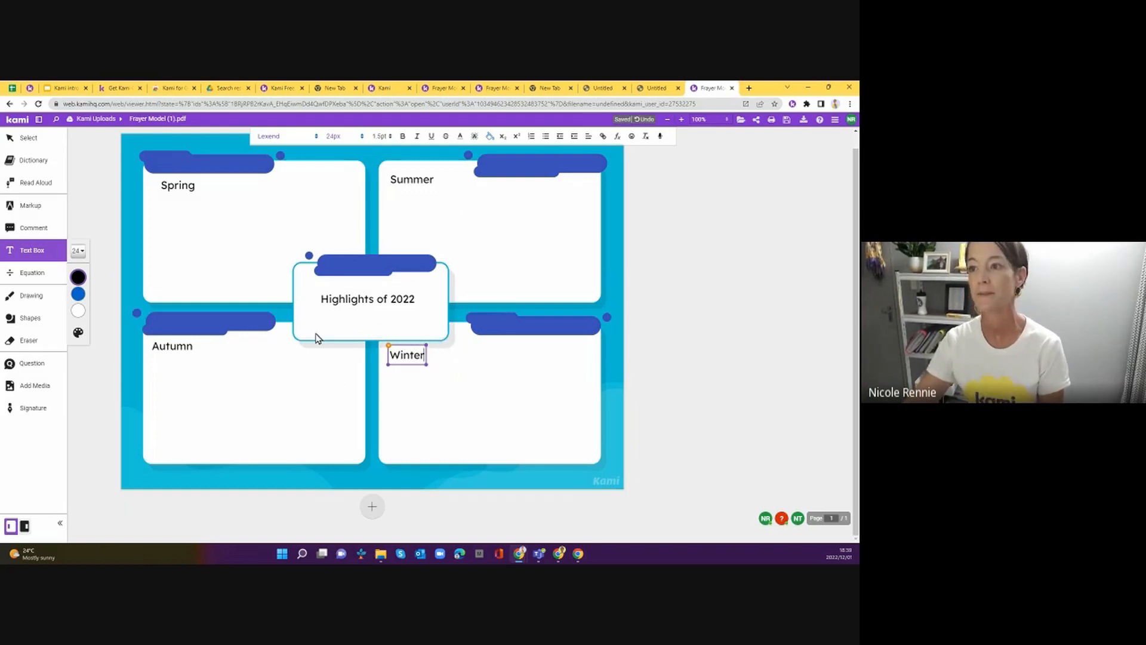
Move the Spring label onto the blue banner above its box and restyle it as white text without a background fill
click(185, 182)
drag(186, 178, 180, 166)
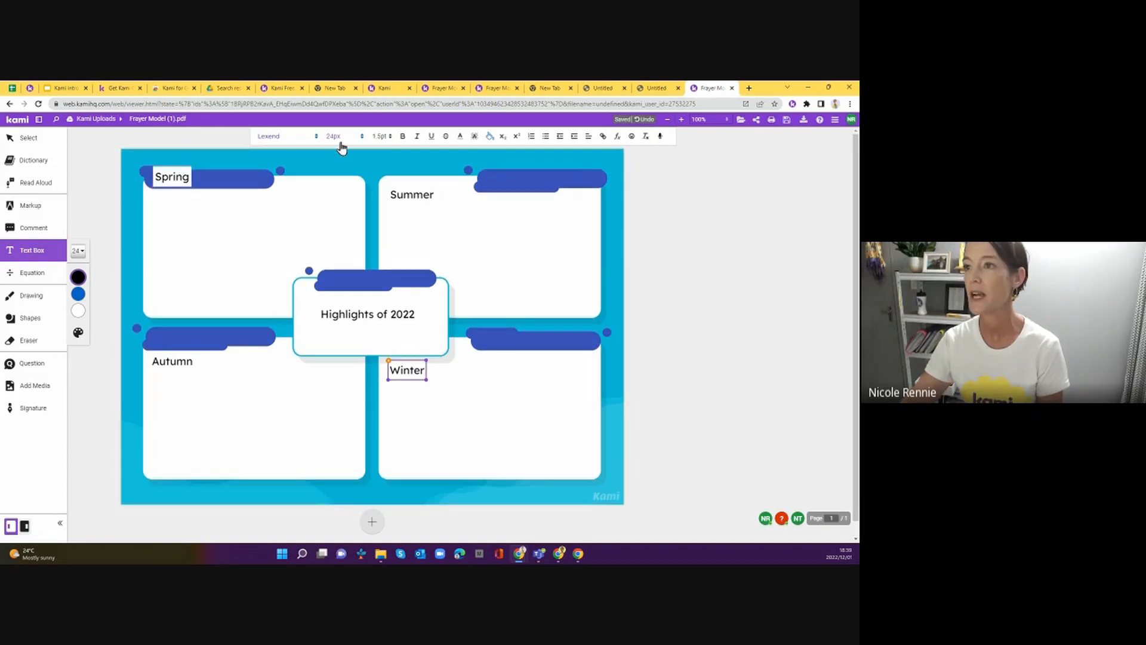
click(170, 173)
double_click(170, 169)
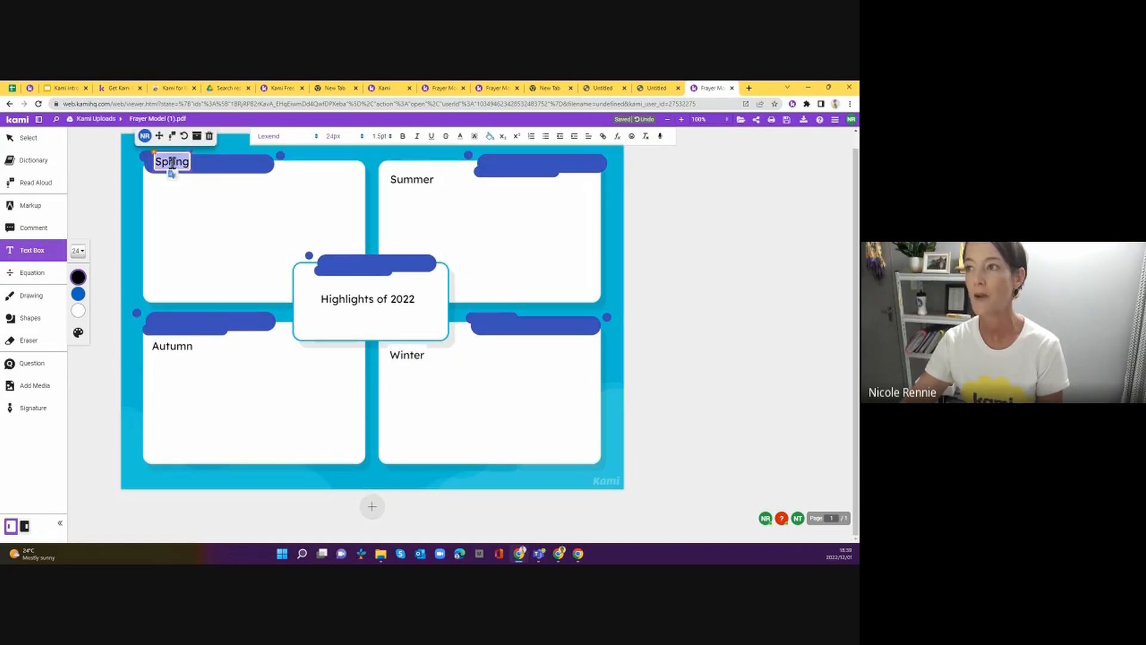
click(475, 137)
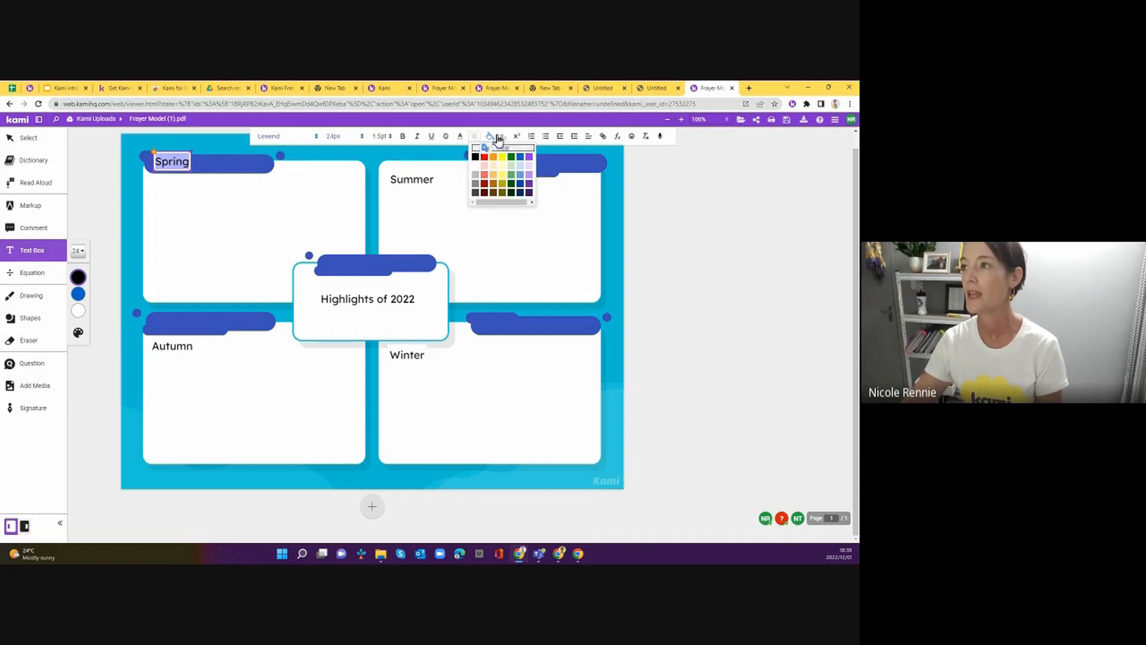
click(490, 136)
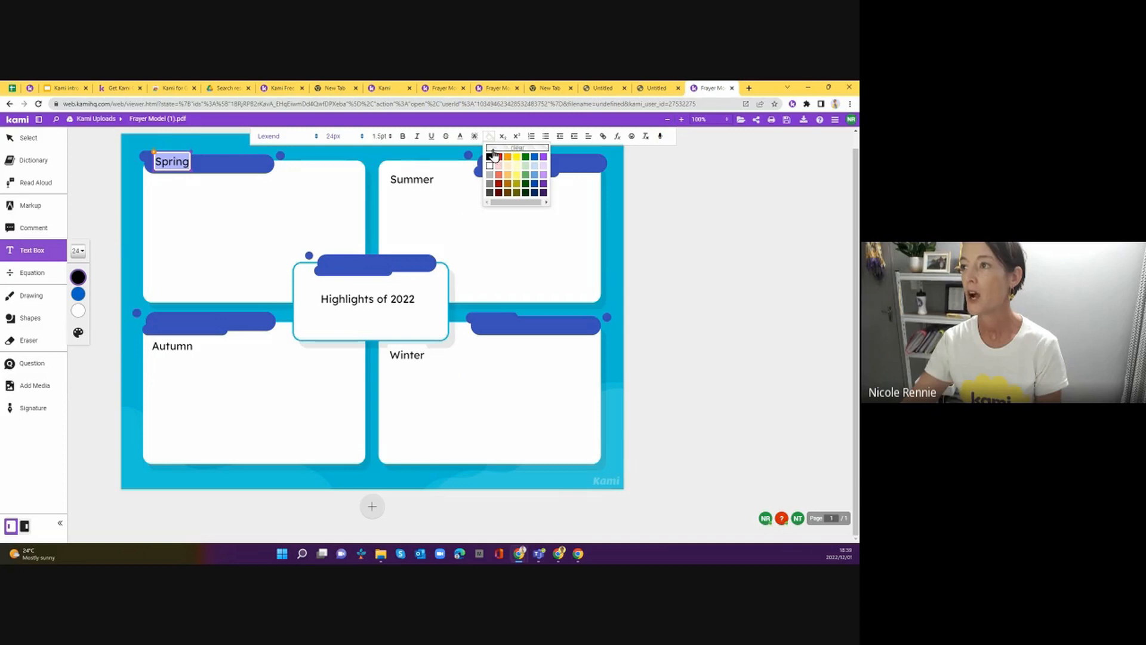
click(490, 149)
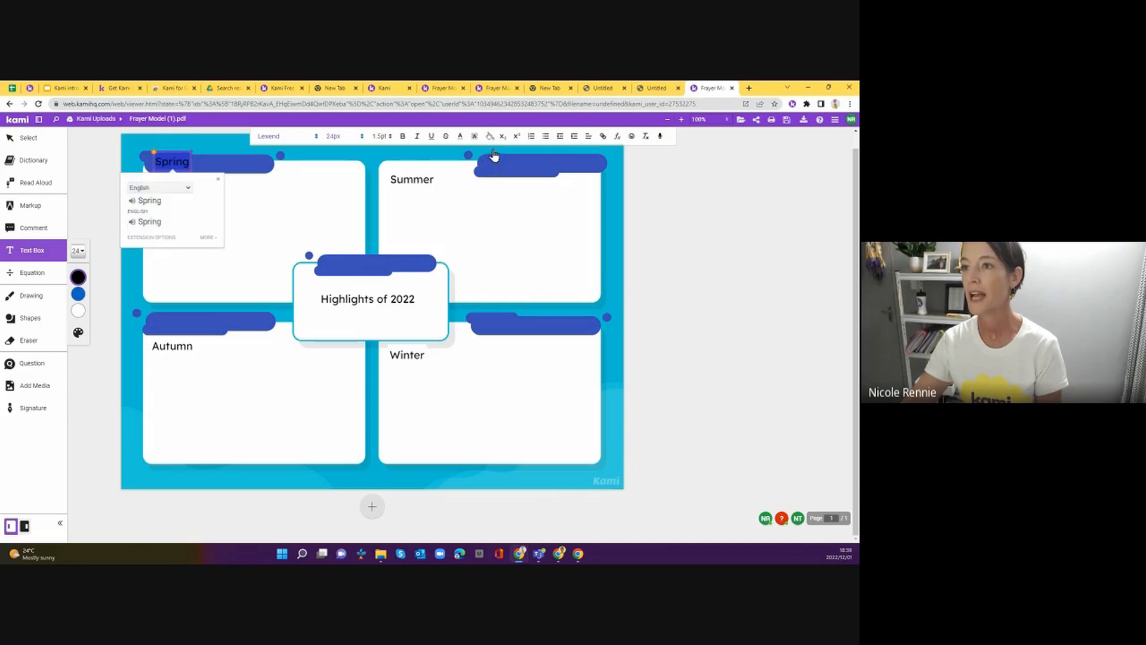
click(460, 137)
click(460, 160)
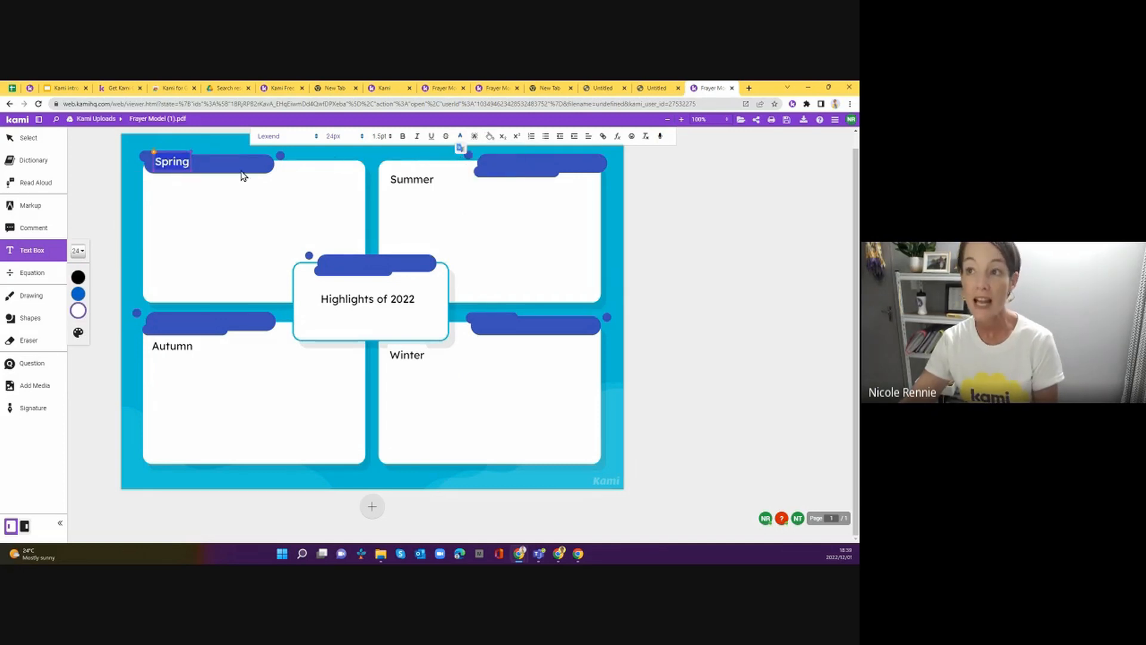
click(225, 204)
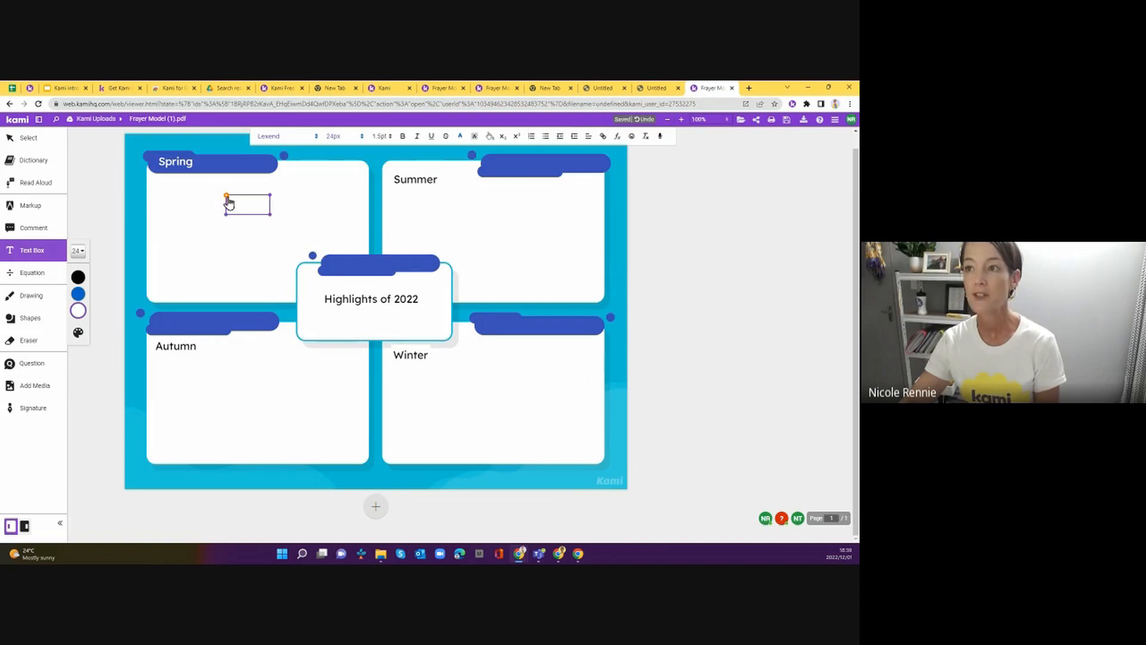
click(228, 200)
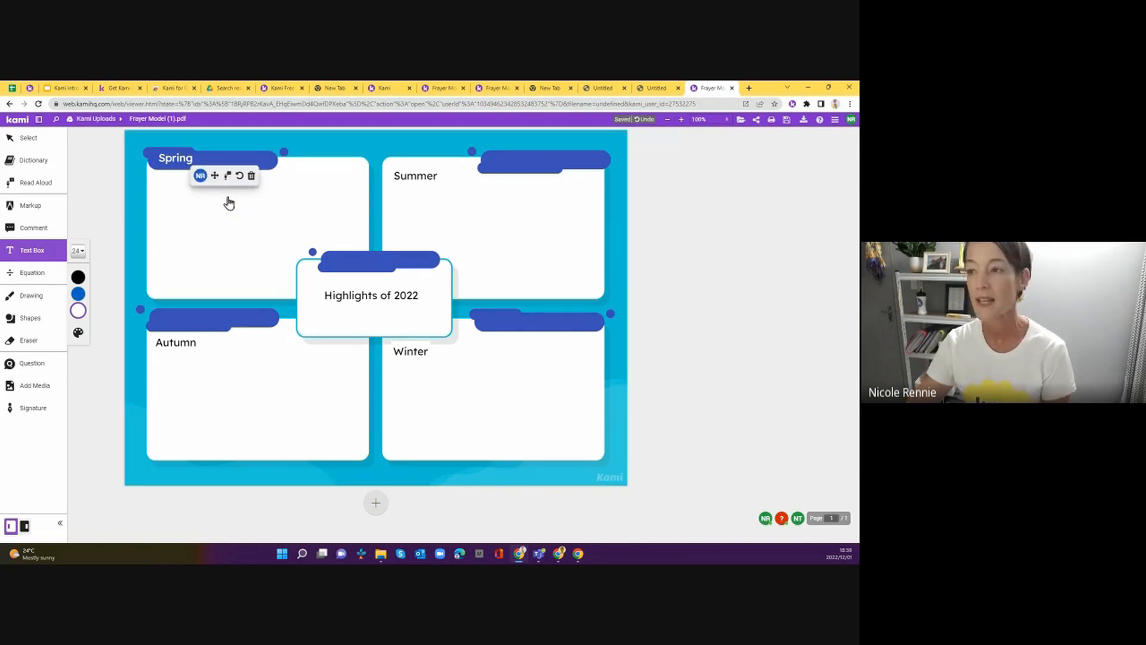
click(25, 253)
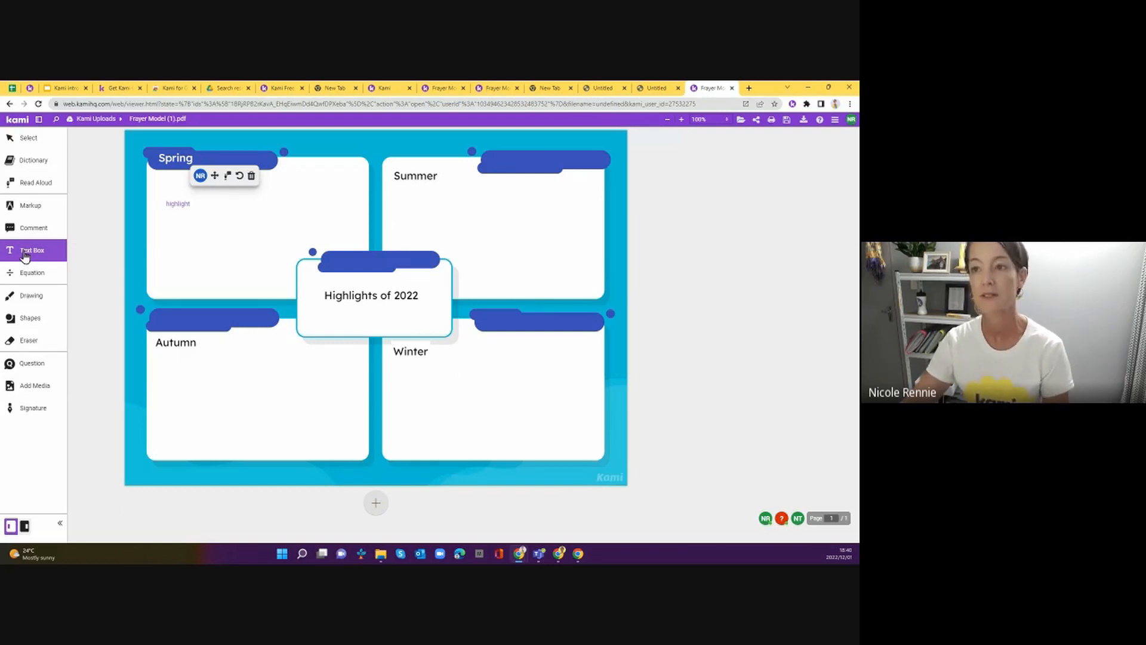
click(183, 209)
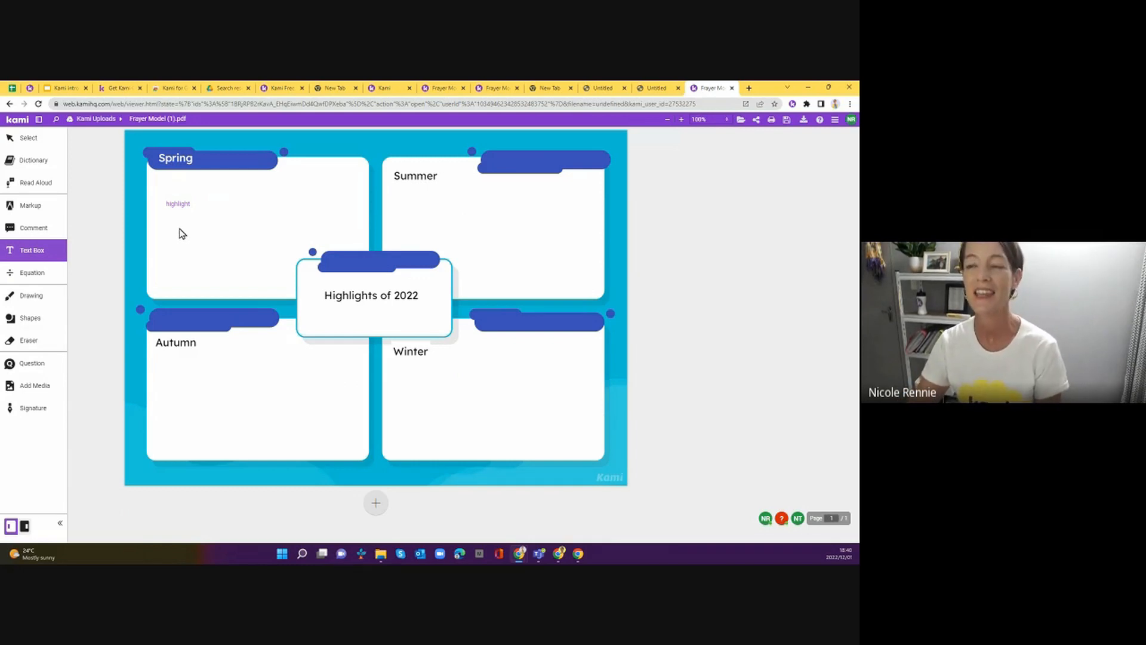
Cover the word "highlight" in the Spring box with a yellow Box Highlighter rectangle
click(43, 211)
click(74, 249)
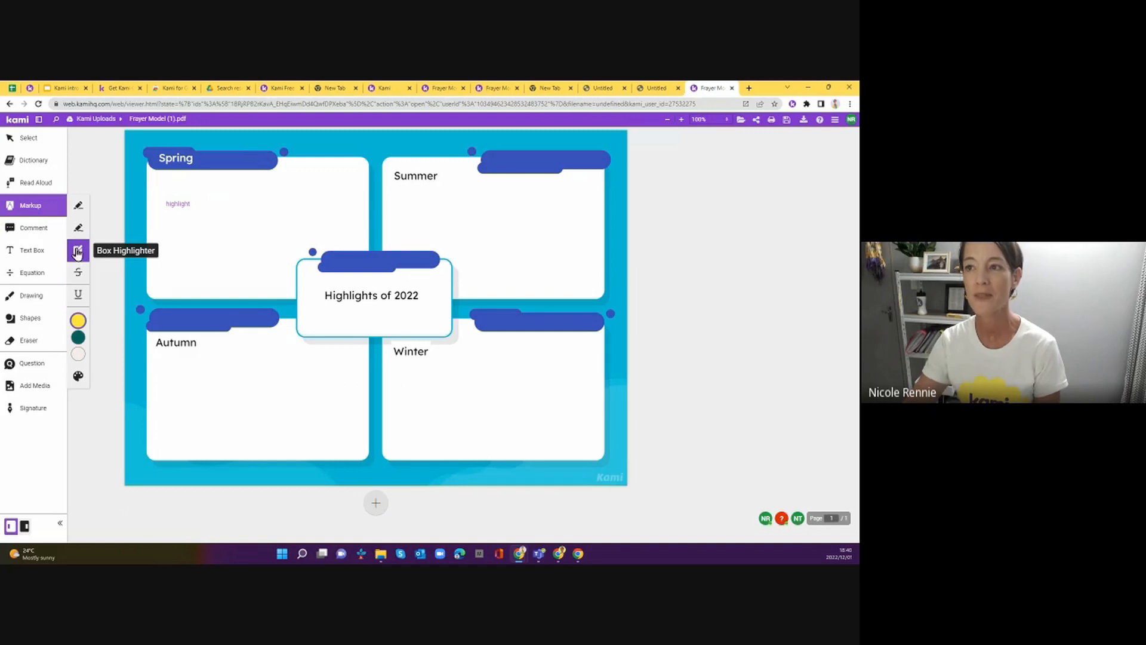
drag(160, 195, 211, 212)
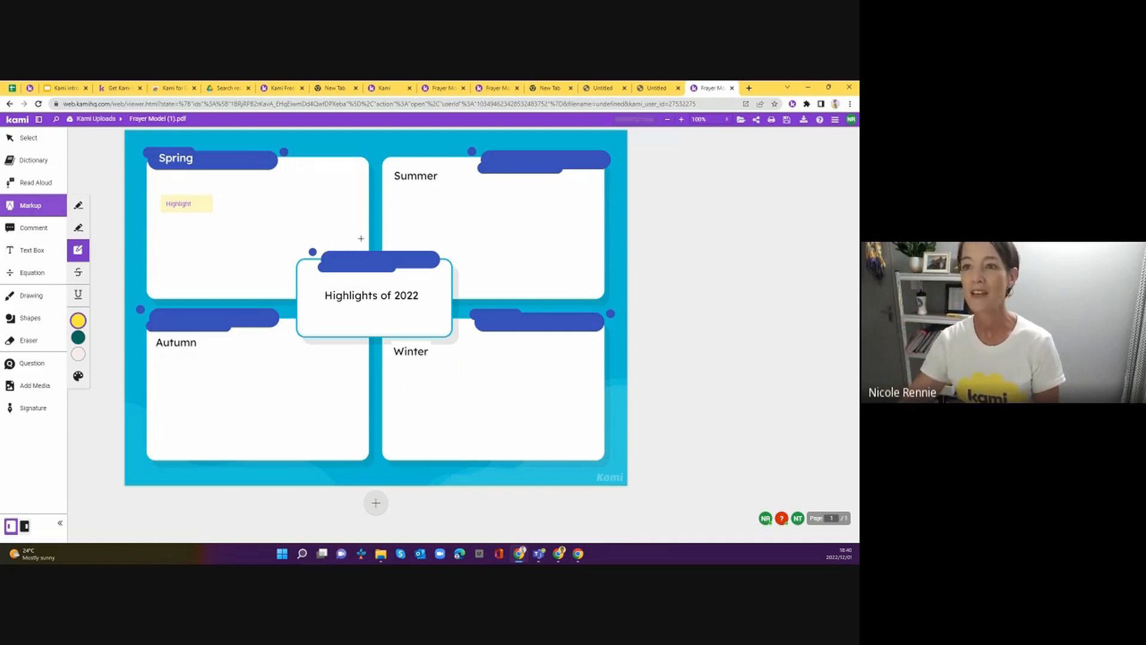
Add the "Fantastic!" sun sticker to the right side of the Summer box and enlarge it slightly
click(33, 386)
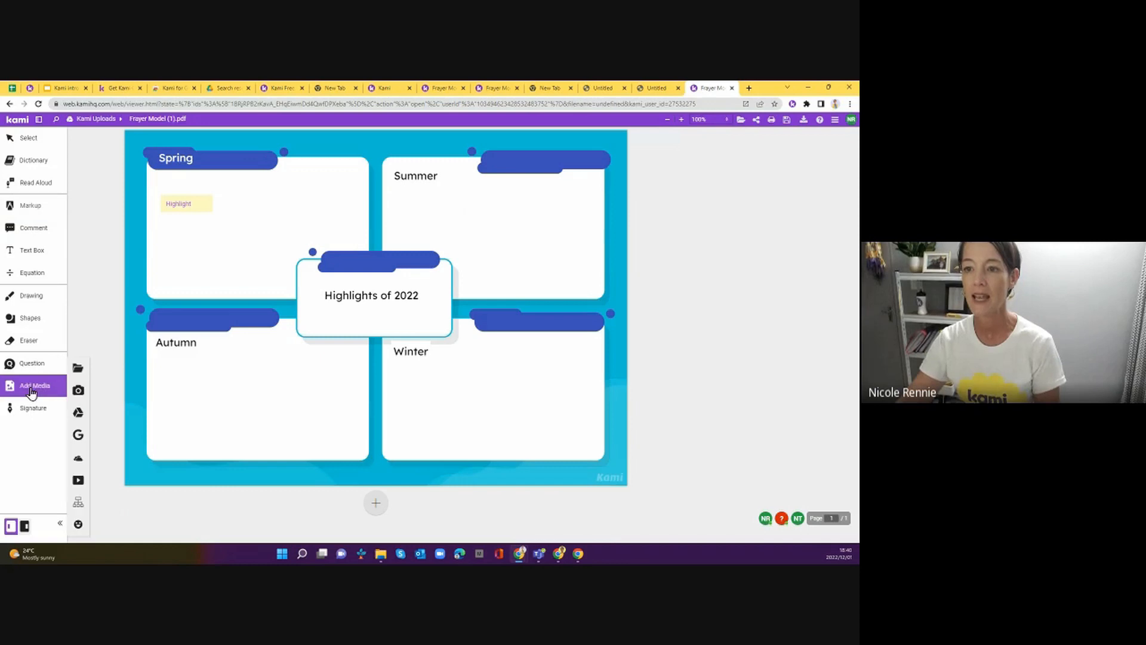
click(79, 526)
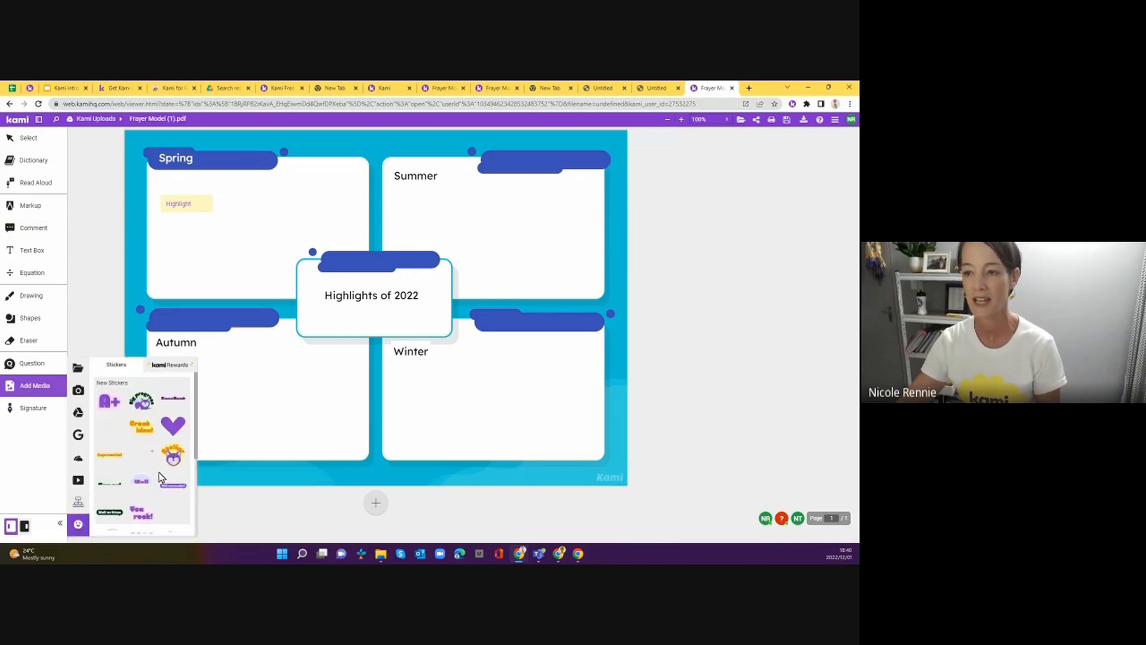
scroll(160, 469, down, 2)
scroll(160, 469, down, 3)
click(109, 519)
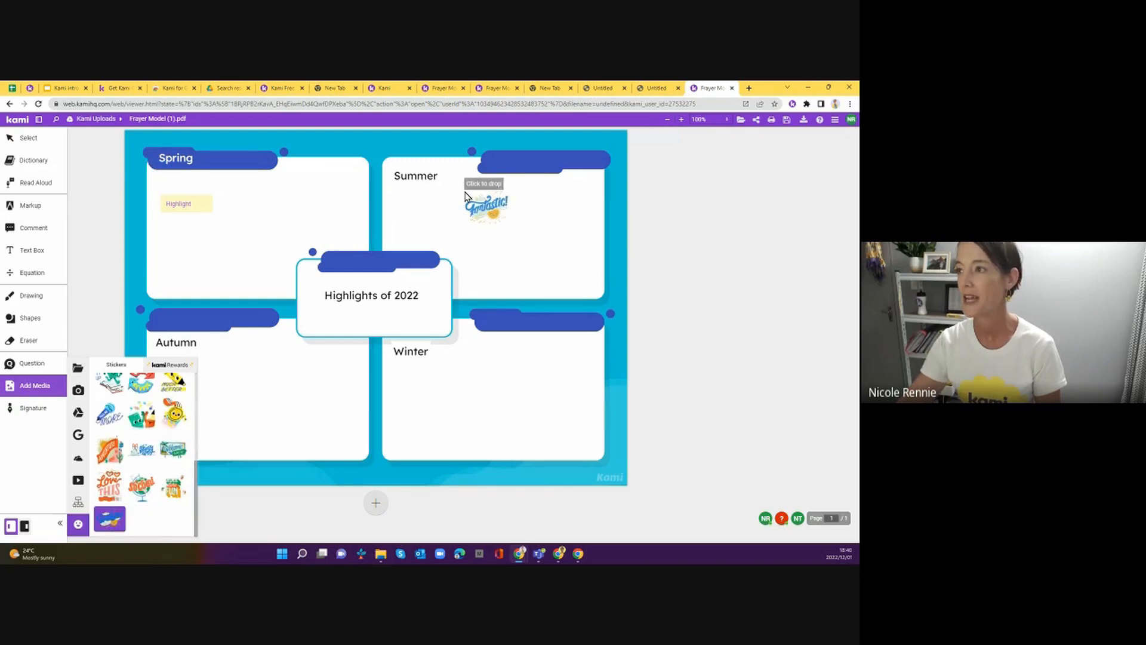
click(509, 229)
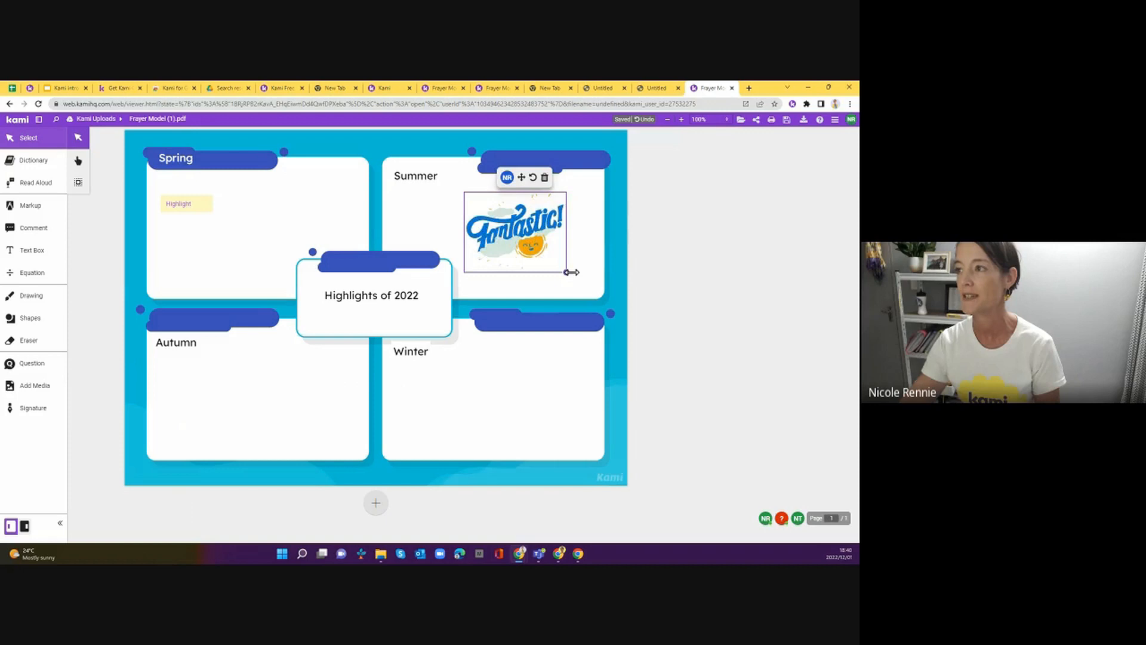
drag(568, 272, 583, 283)
drag(519, 258, 539, 251)
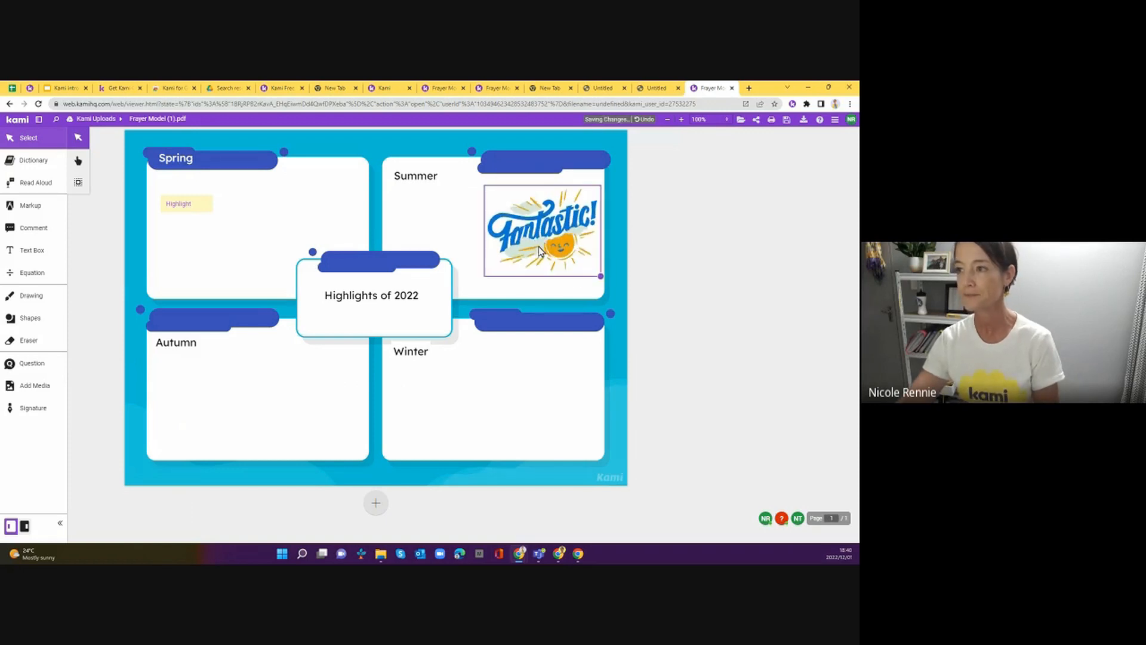
Add the "Big progress" fox sticker to the lower-right corner of the Autumn box
click(31, 389)
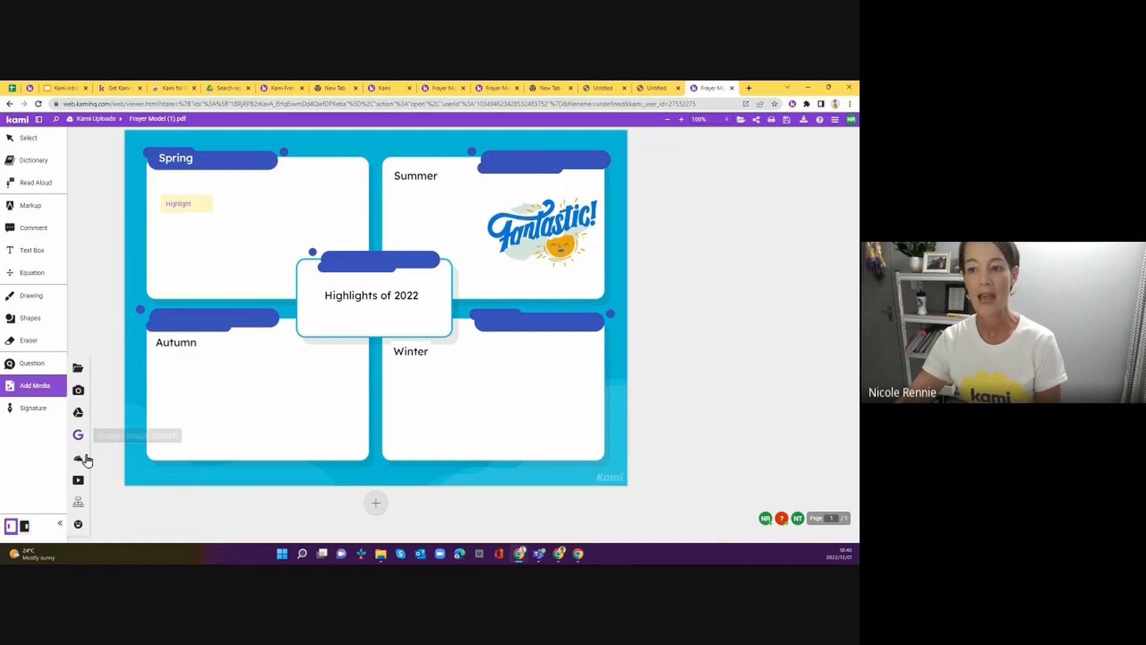
click(78, 527)
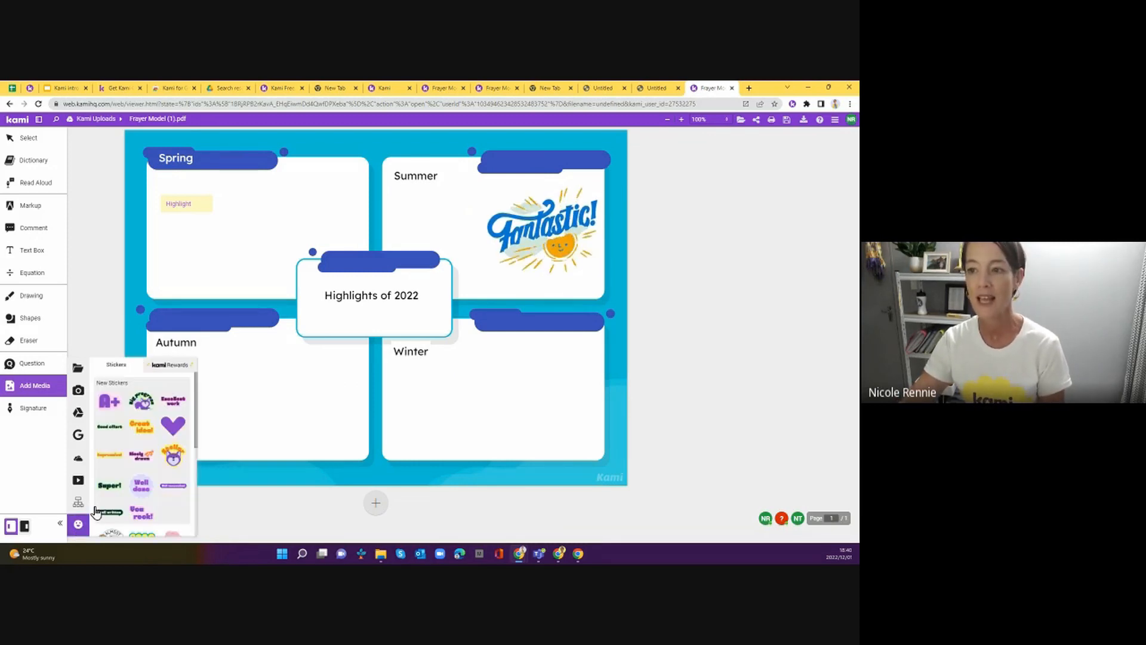
click(141, 401)
click(295, 394)
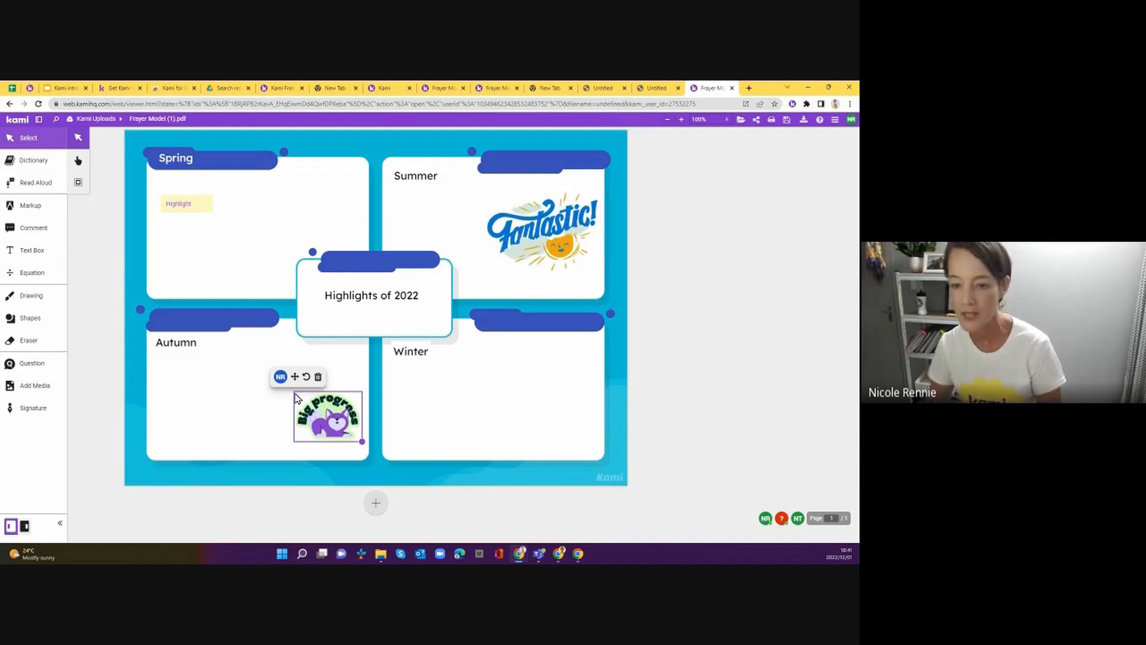
click(475, 288)
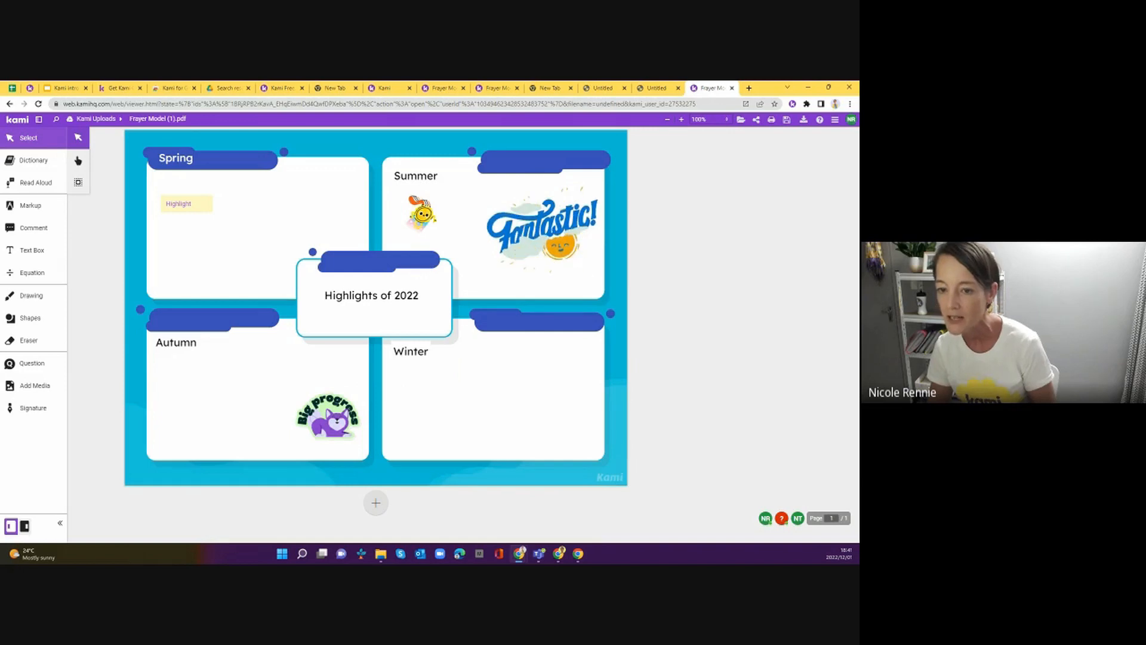
Share the file so anyone with the link can edit it, copy the share link and close the sharing settings
click(757, 122)
click(417, 210)
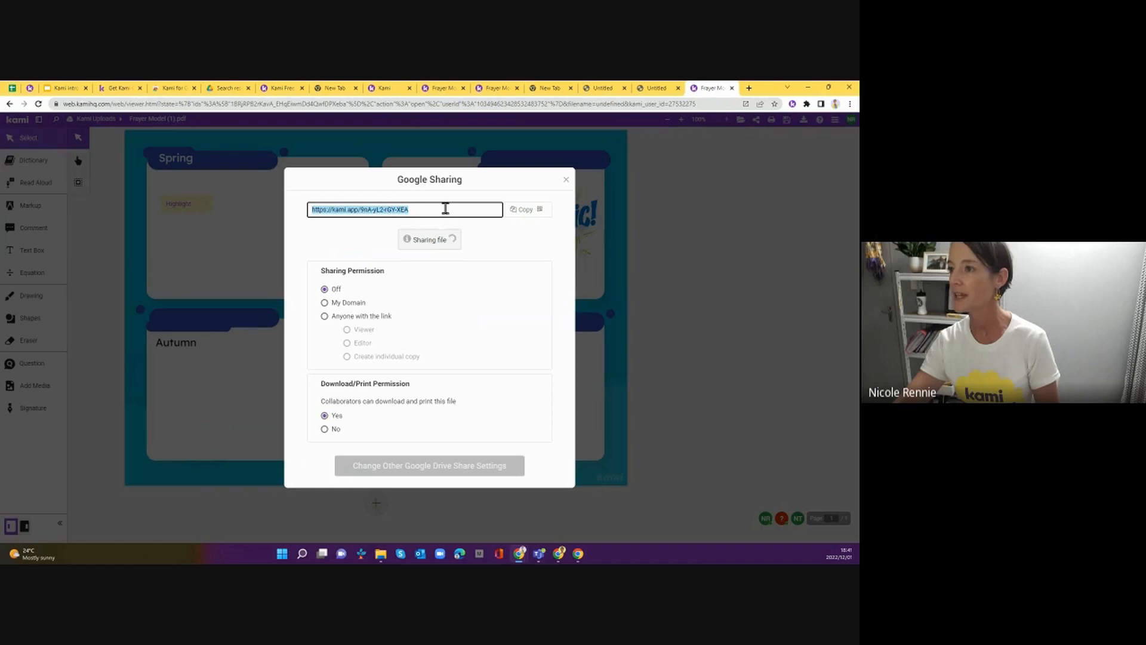
click(522, 210)
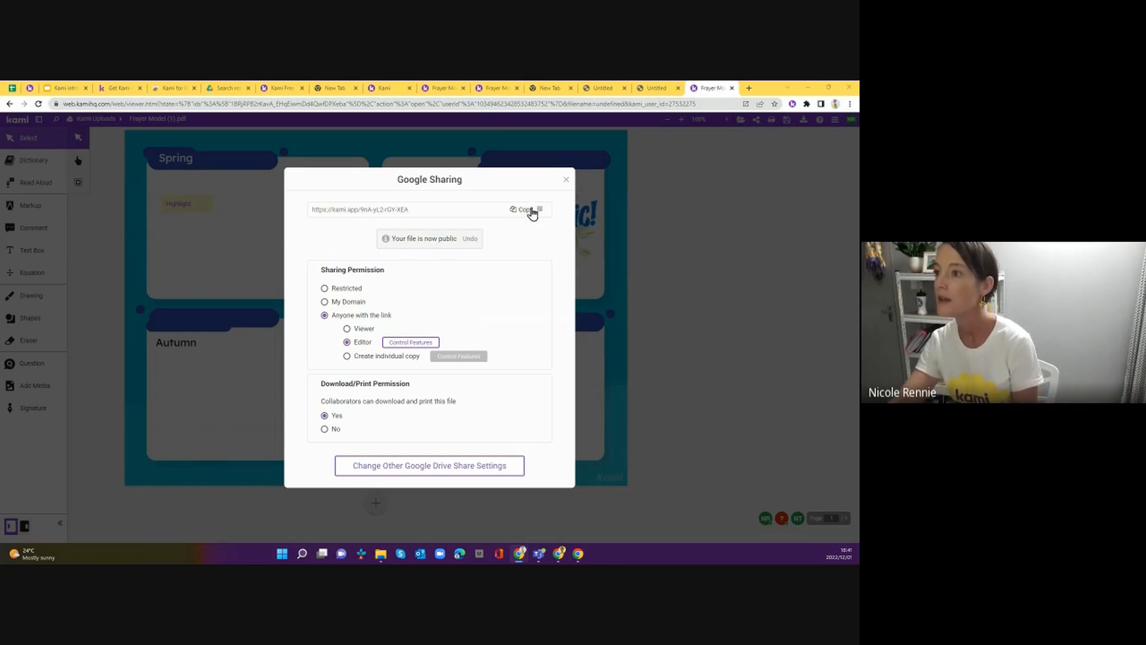
click(566, 179)
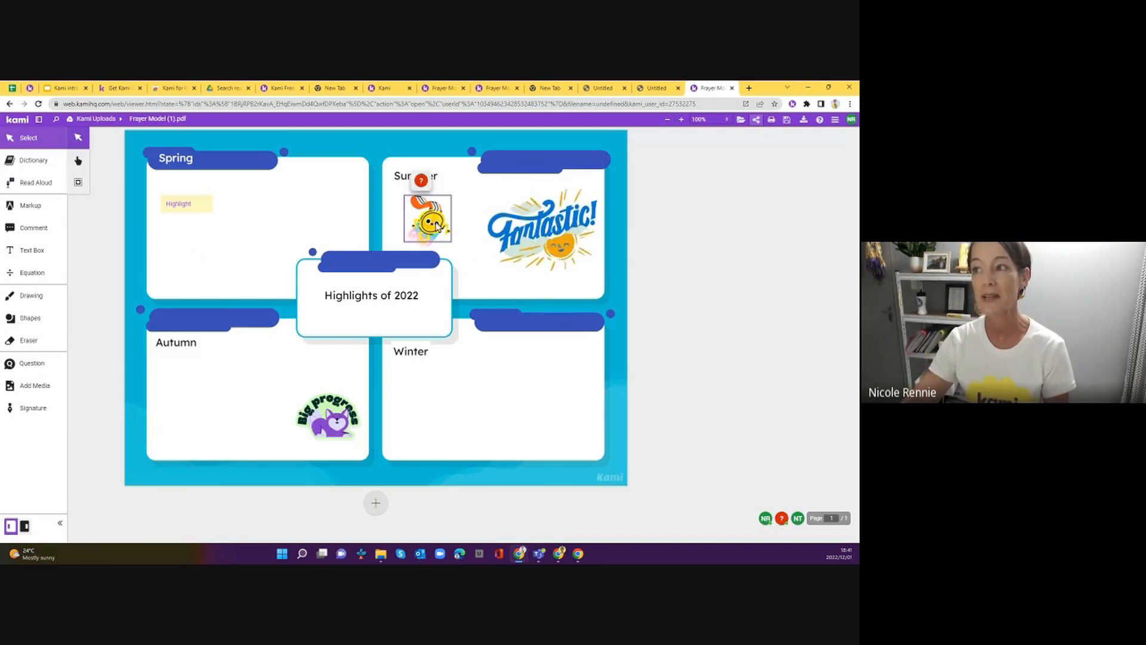
Shrink the "Fantastic!" sticker, trying it in the Winter box before placing it in the upper-right corner of the Summer box
click(553, 224)
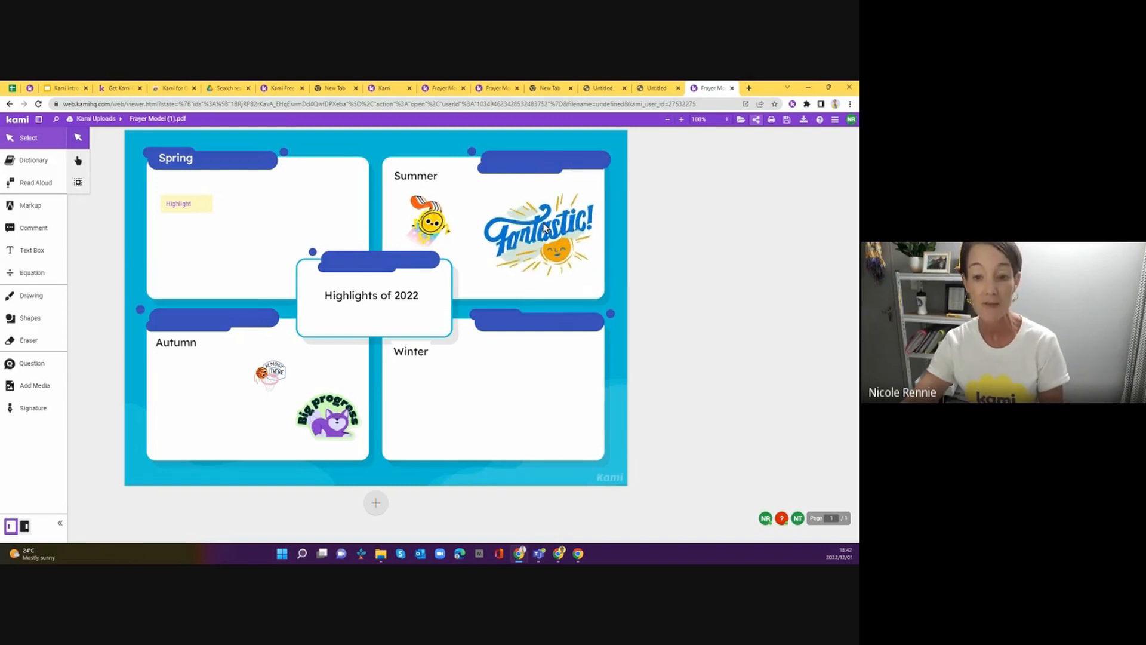
drag(544, 213, 543, 404)
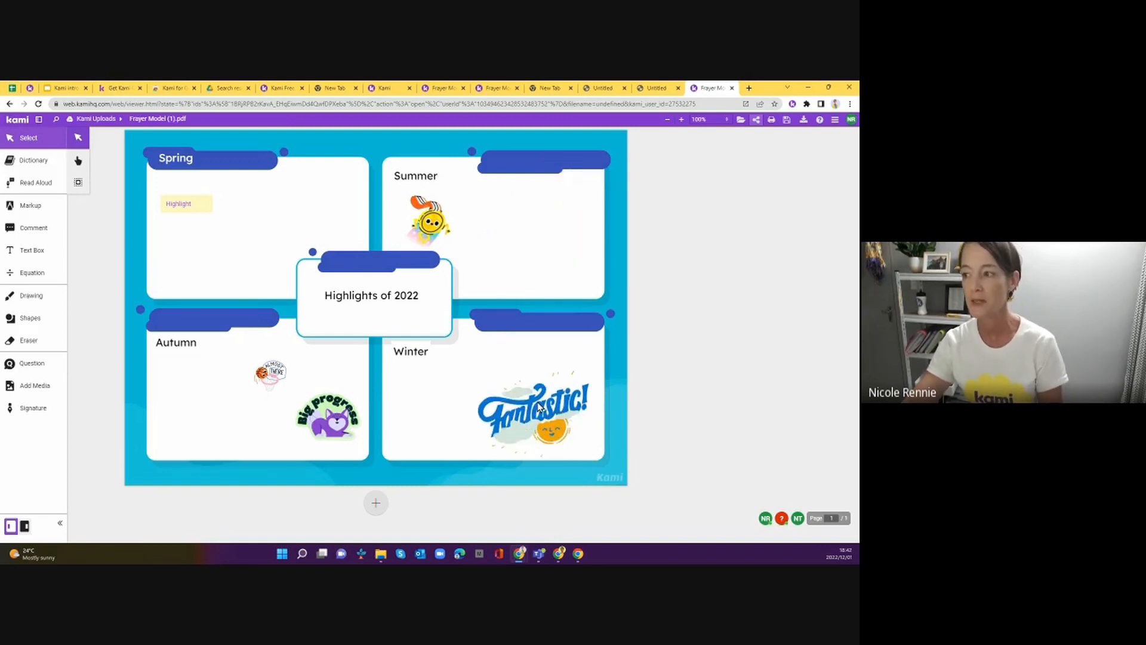
drag(591, 454, 555, 425)
drag(501, 392, 545, 423)
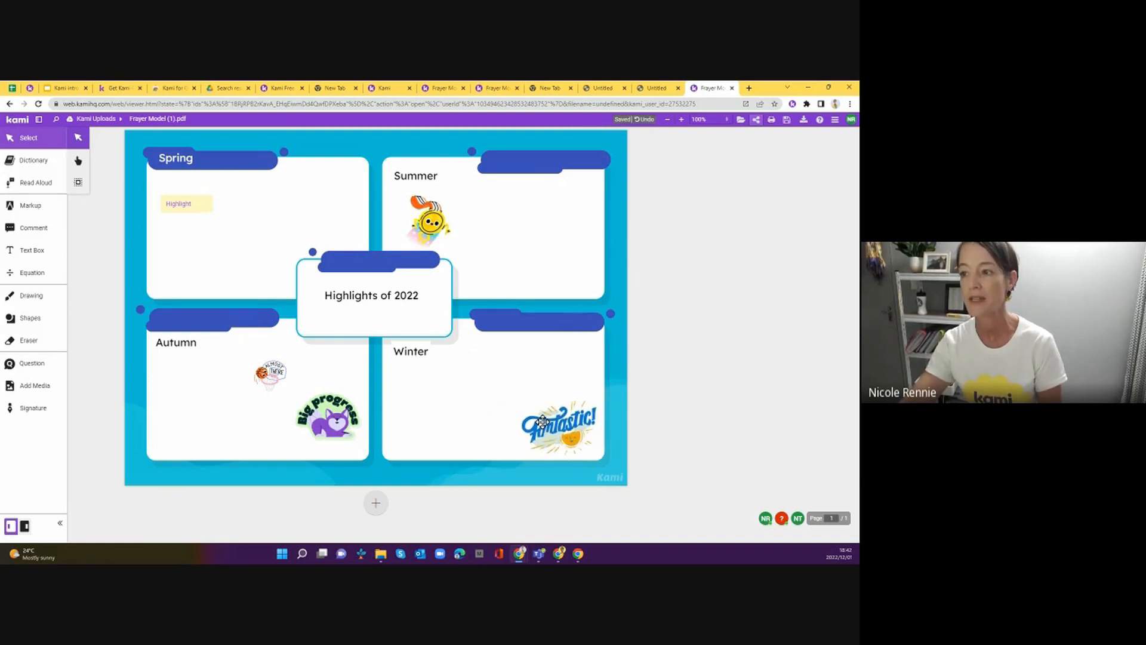
drag(572, 434, 585, 224)
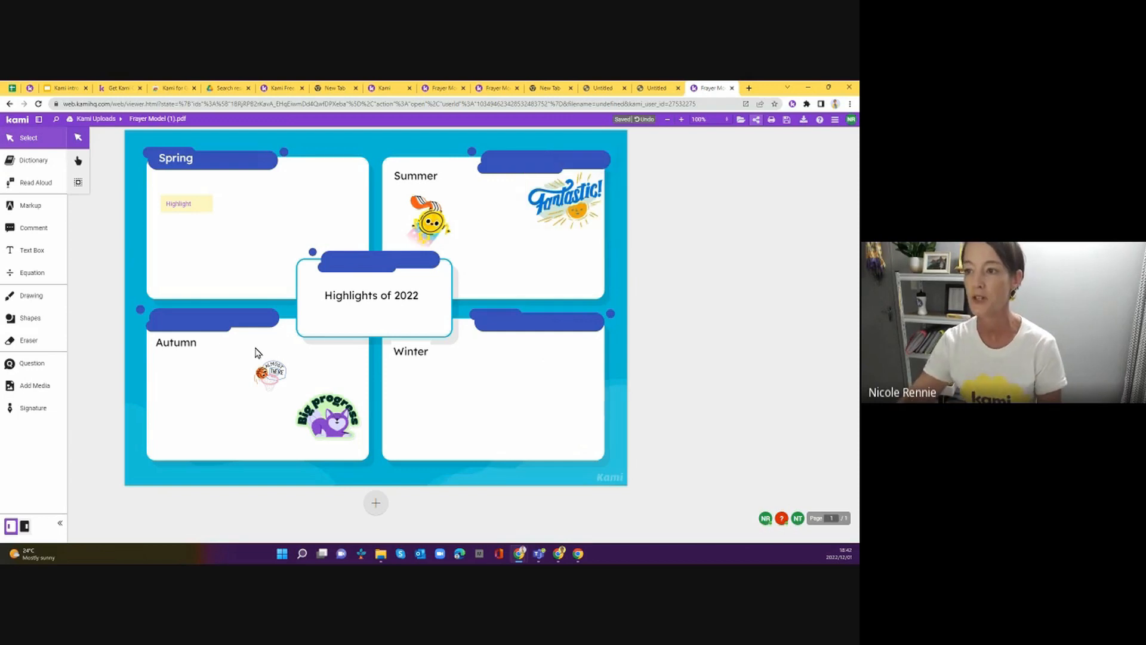
mouse_move(324, 403)
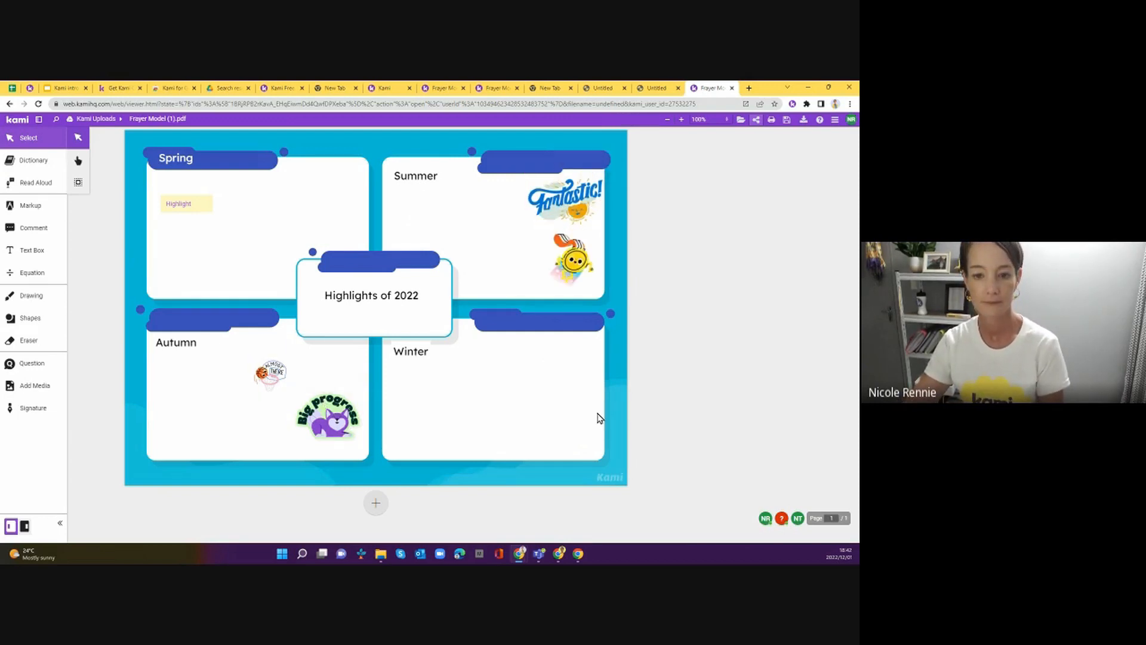
mouse_move(573, 267)
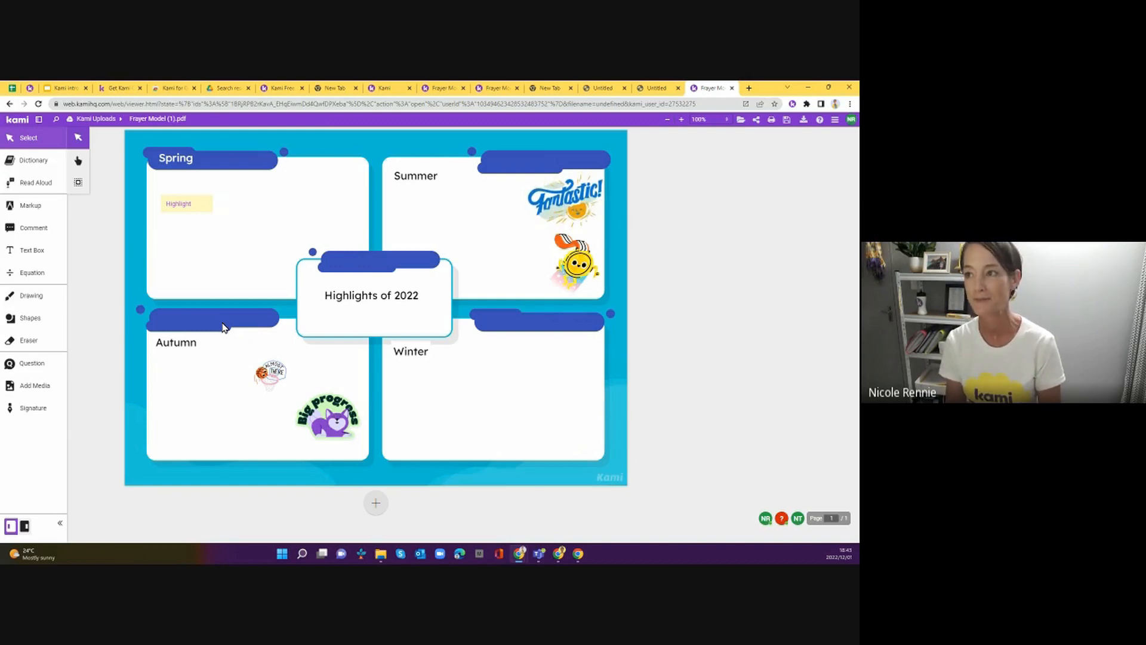
Draw a black freehand zigzag line in the Spring box and handwrite "snow" in the Winter box
click(27, 295)
mouse_move(146, 240)
mouse_down()
mouse_move(179, 246)
mouse_move(252, 223)
mouse_up()
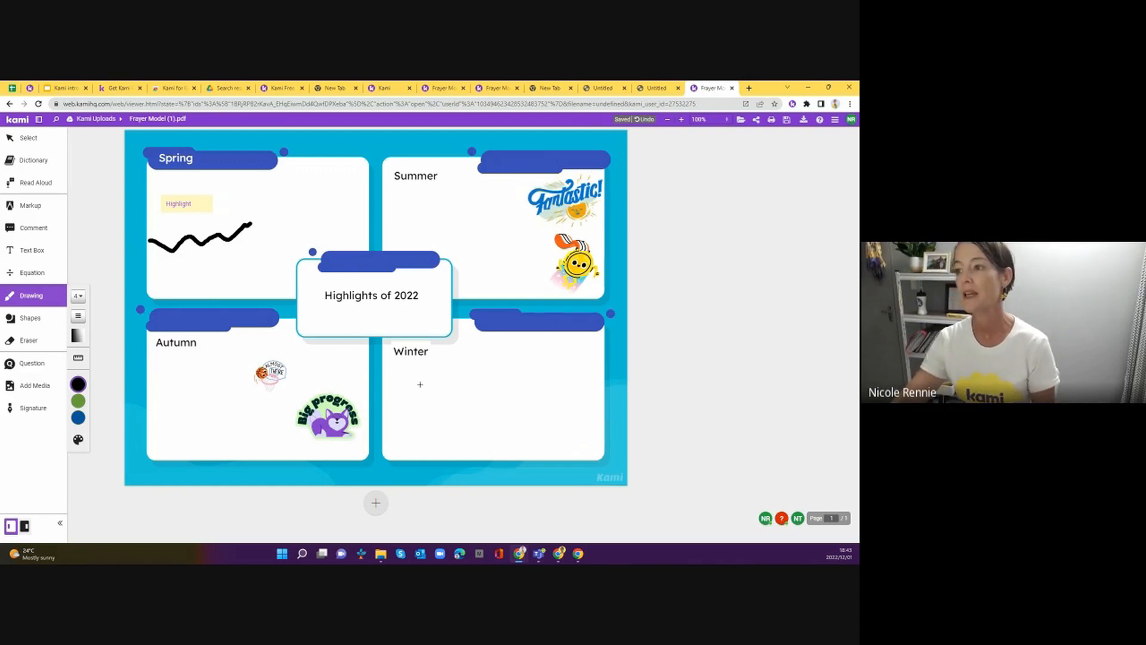
mouse_move(413, 381)
mouse_down()
mouse_move(401, 389)
mouse_move(418, 402)
mouse_move(399, 400)
mouse_move(425, 404)
mouse_move(439, 385)
mouse_move(442, 407)
mouse_move(446, 389)
mouse_move(464, 400)
mouse_move(460, 375)
mouse_move(487, 385)
mouse_move(499, 362)
mouse_up()
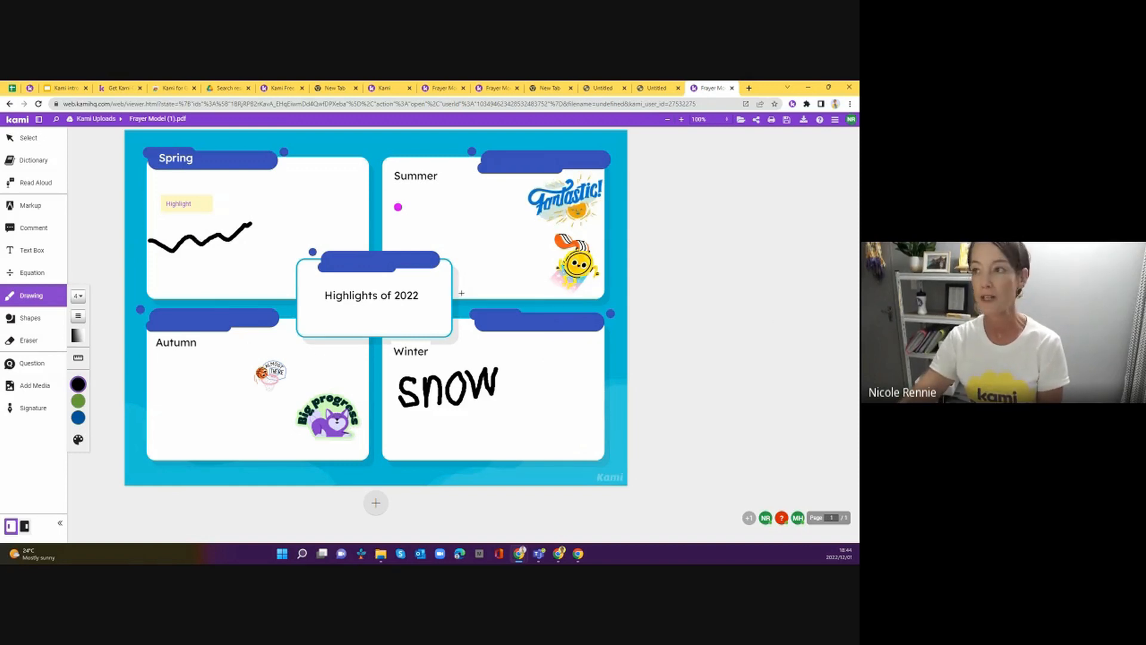
Open the feature controls for link editors in the sharing settings and turn on all tools and support features
click(756, 119)
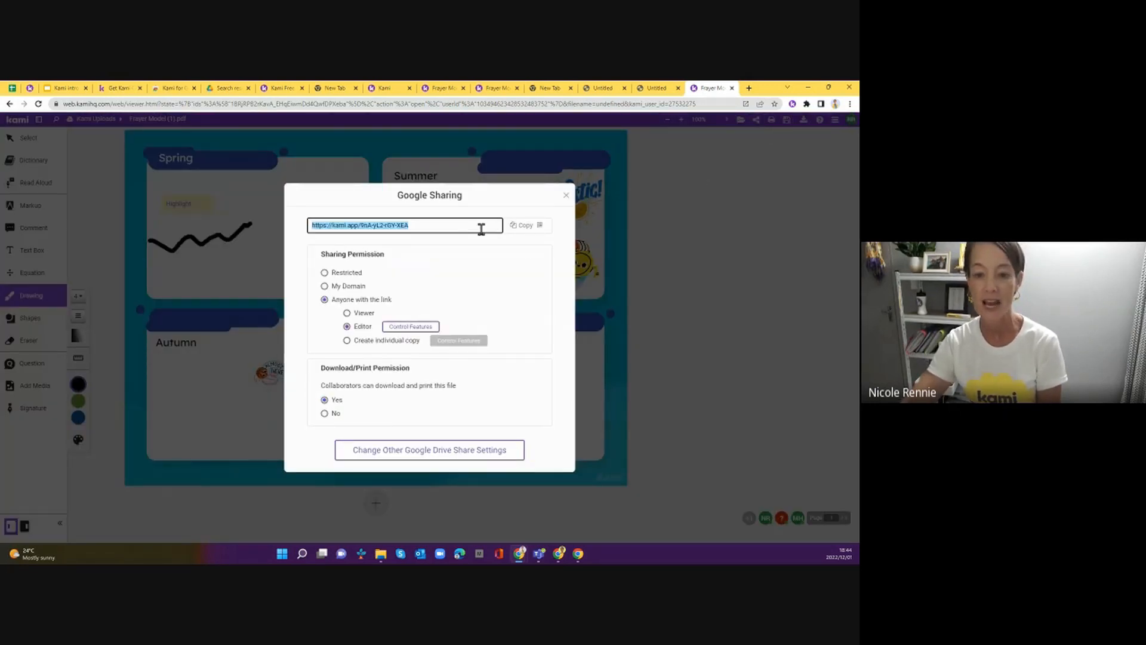
click(418, 328)
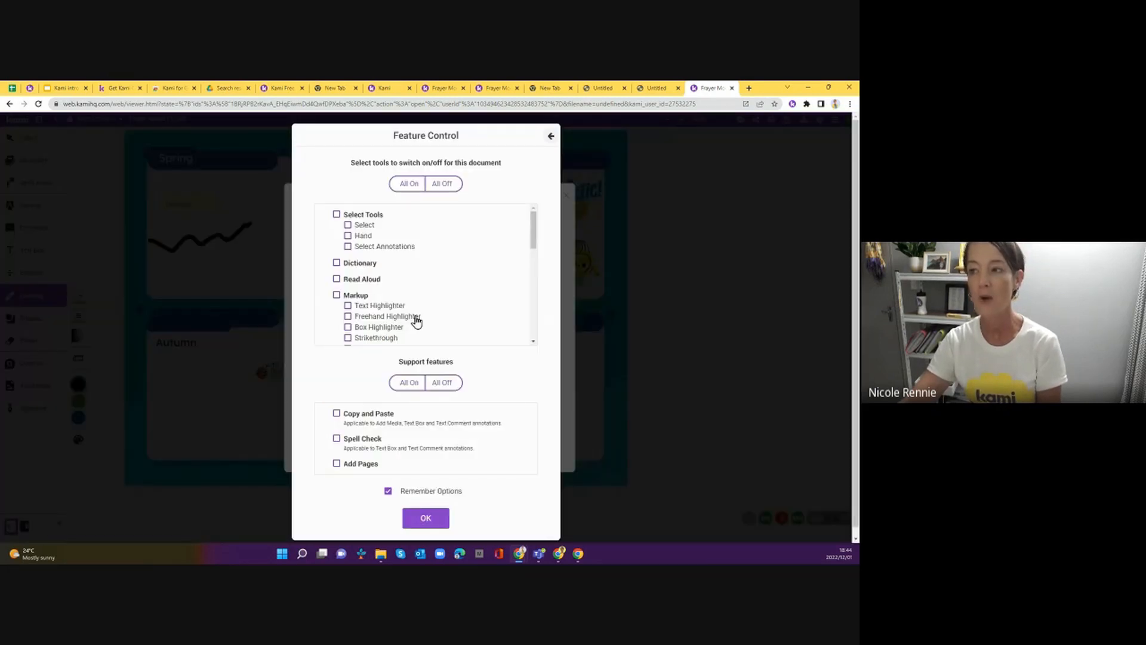
click(409, 184)
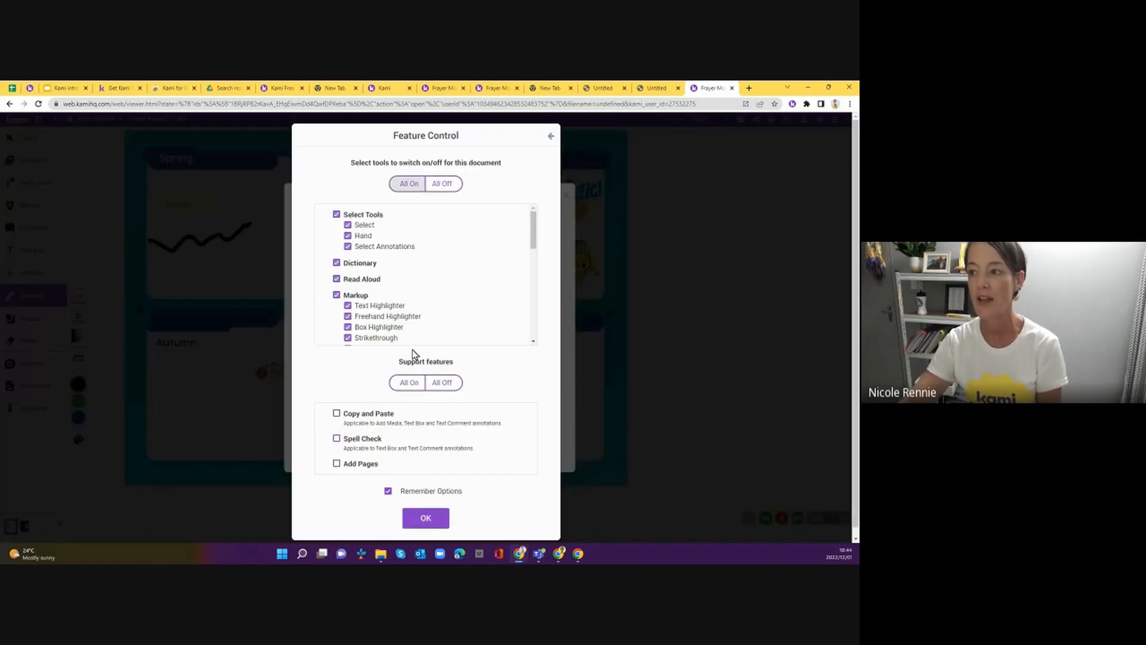
click(409, 385)
Review the list of enabled tools, turn off Dictionary and apply the feature controls
scroll(371, 277, down, 2)
scroll(371, 279, down, 5)
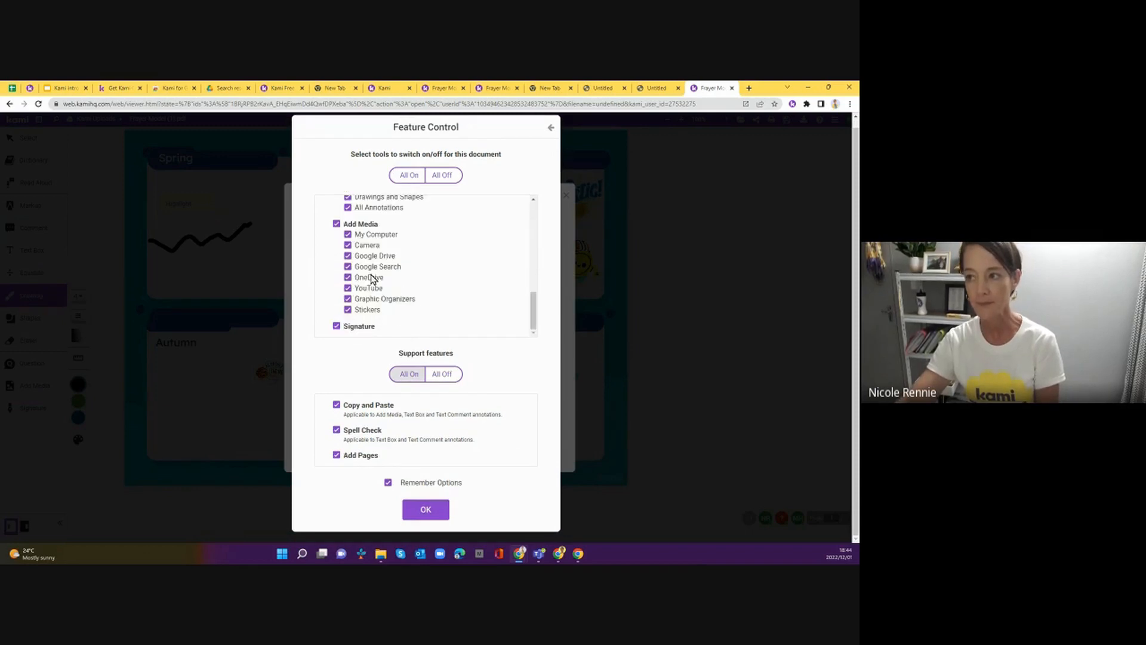
scroll(379, 286, up, 3)
scroll(384, 283, up, 2)
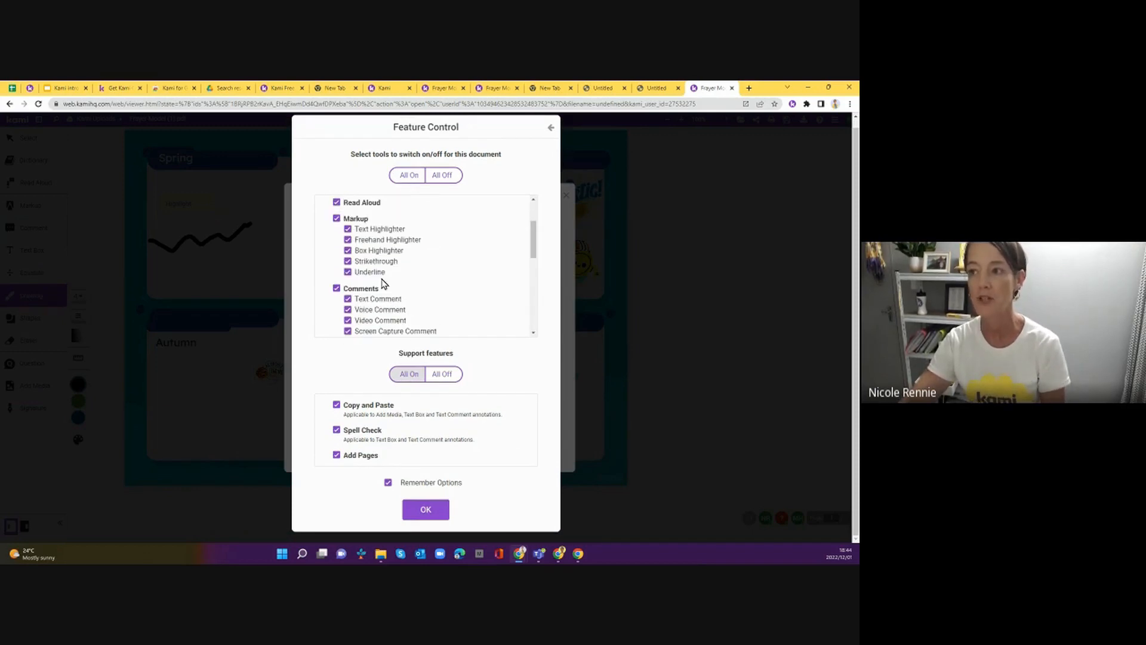
scroll(382, 280, down, 2)
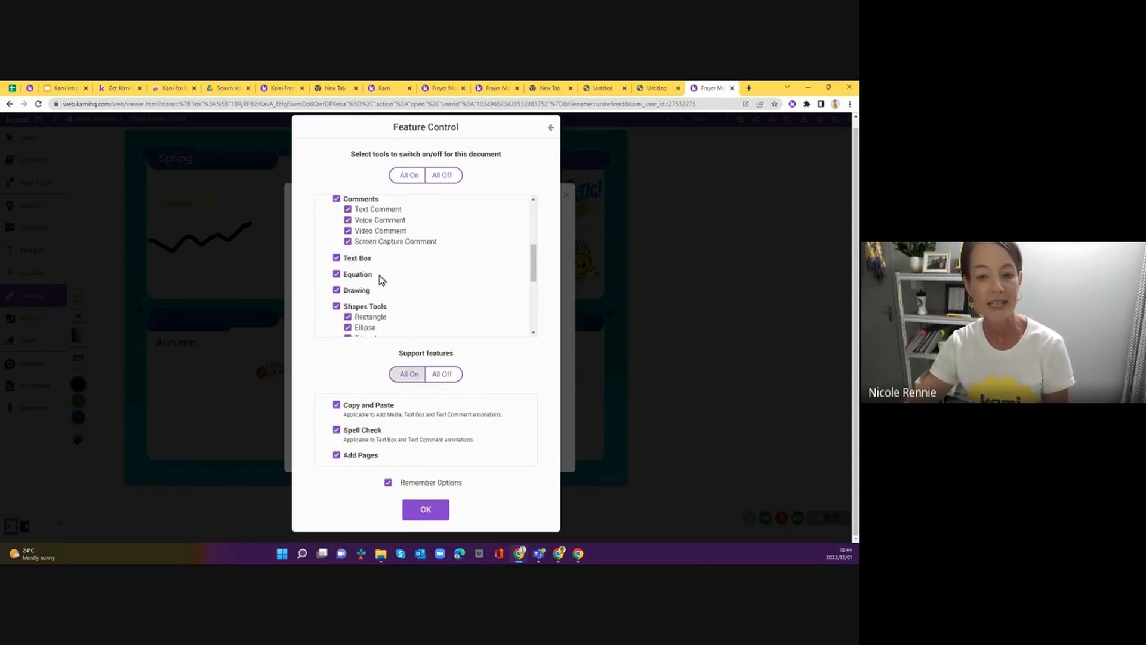
scroll(381, 279, up, 4)
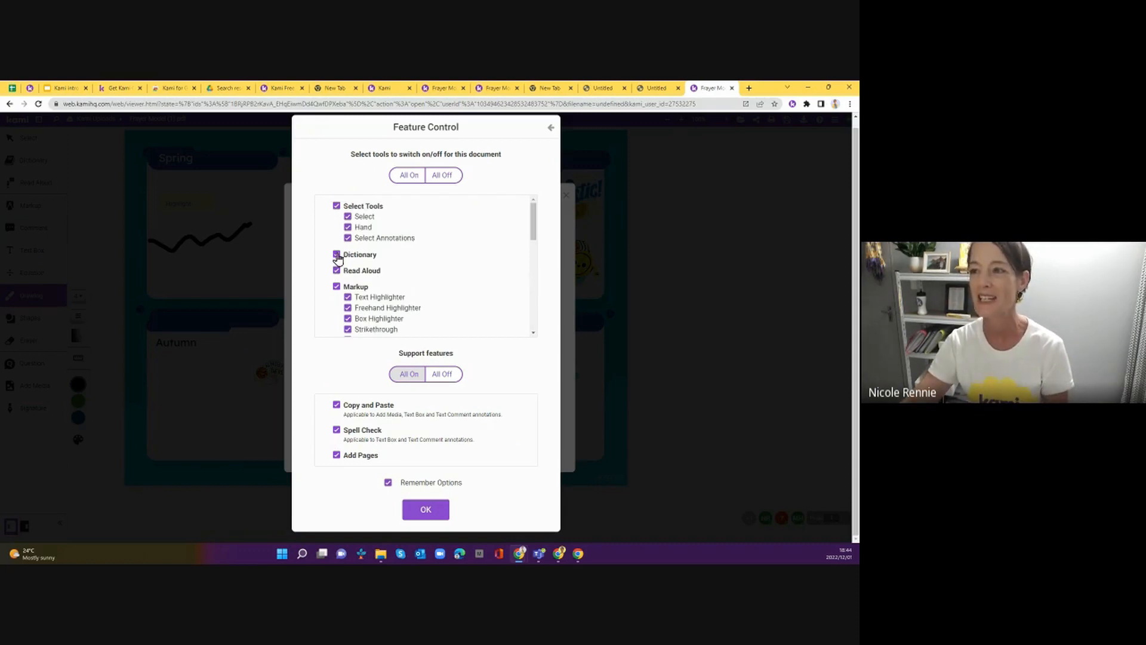
click(337, 254)
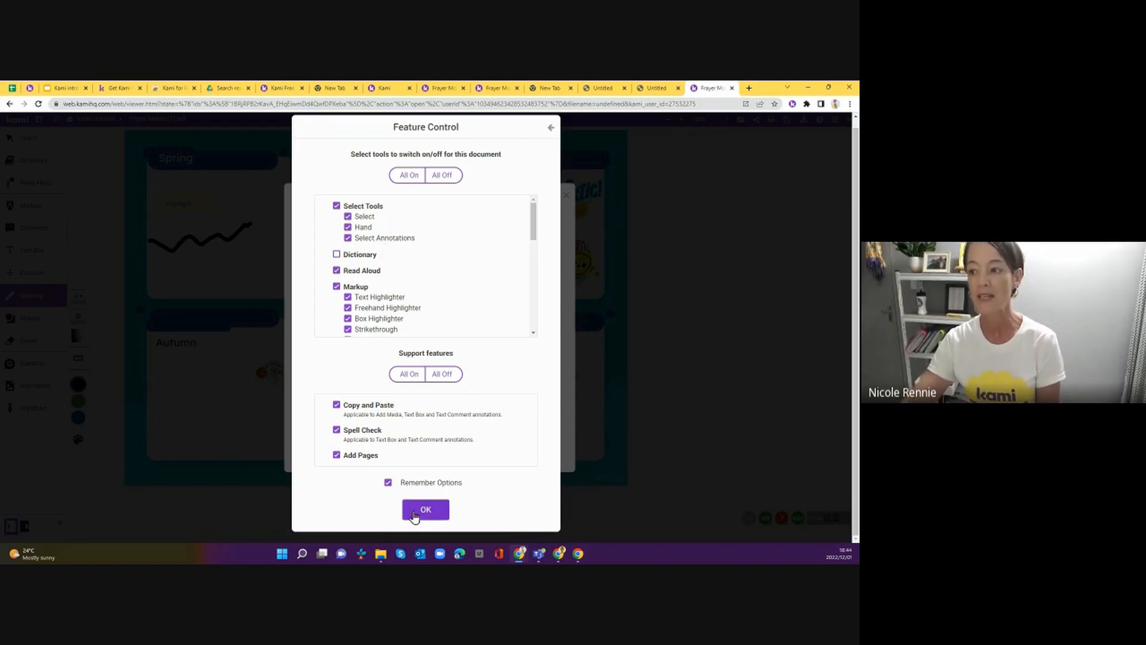
click(426, 509)
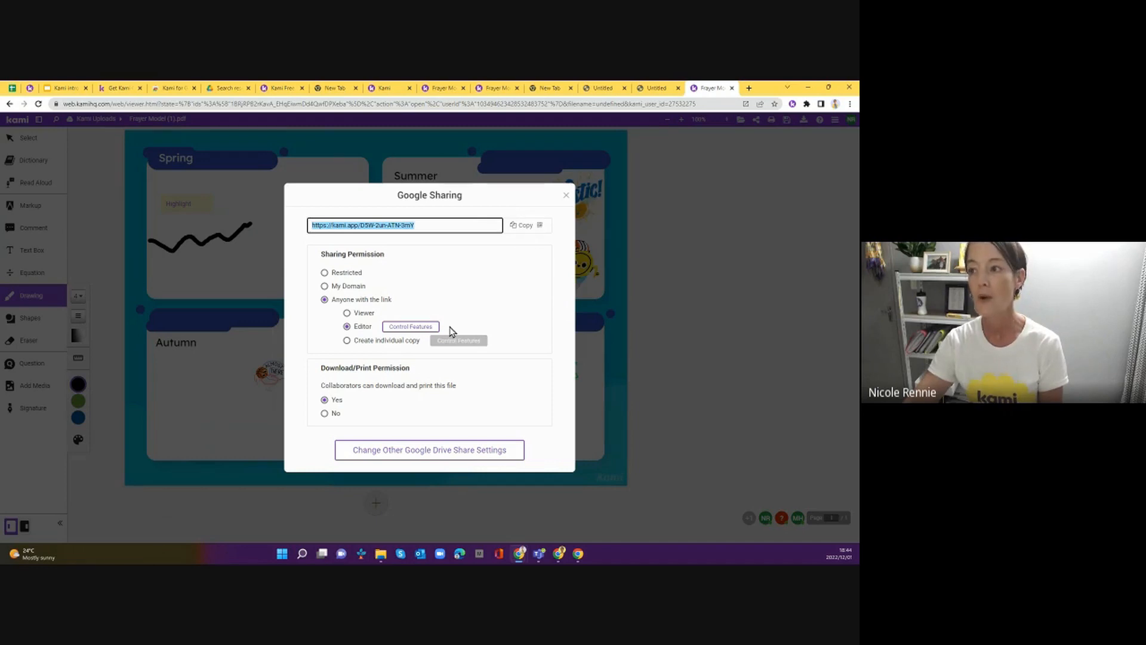
Limit link editors to the Drawing tool, with all other tools and support features off, then apply and close the sharing settings
click(410, 326)
click(452, 185)
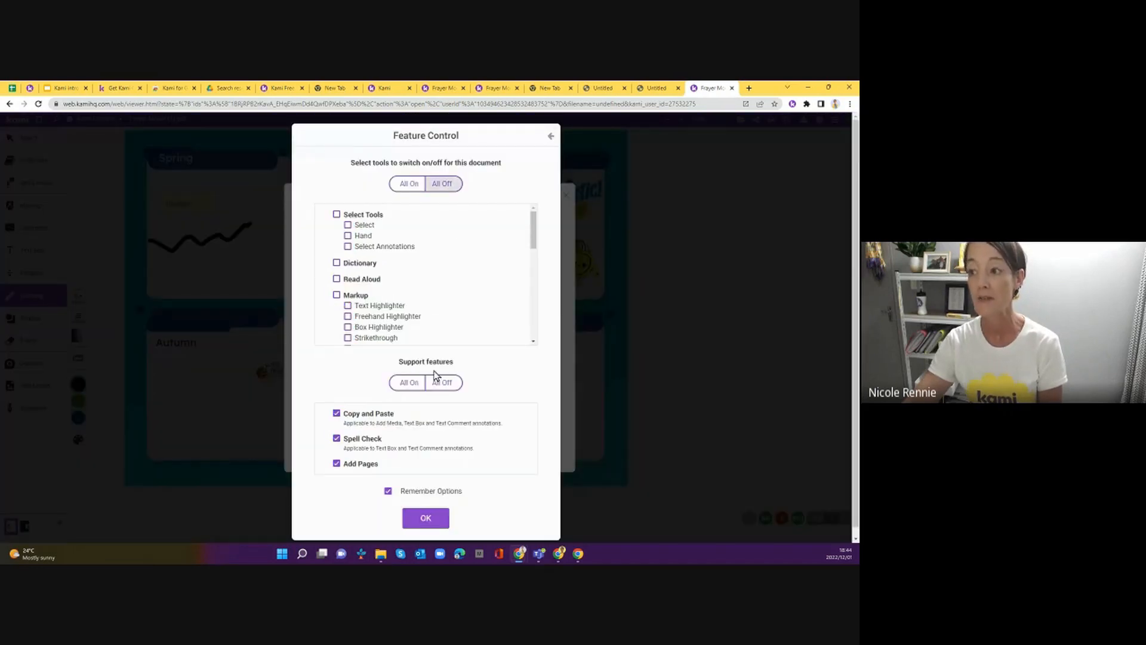
click(441, 382)
scroll(366, 328, down, 2)
scroll(368, 324, down, 2)
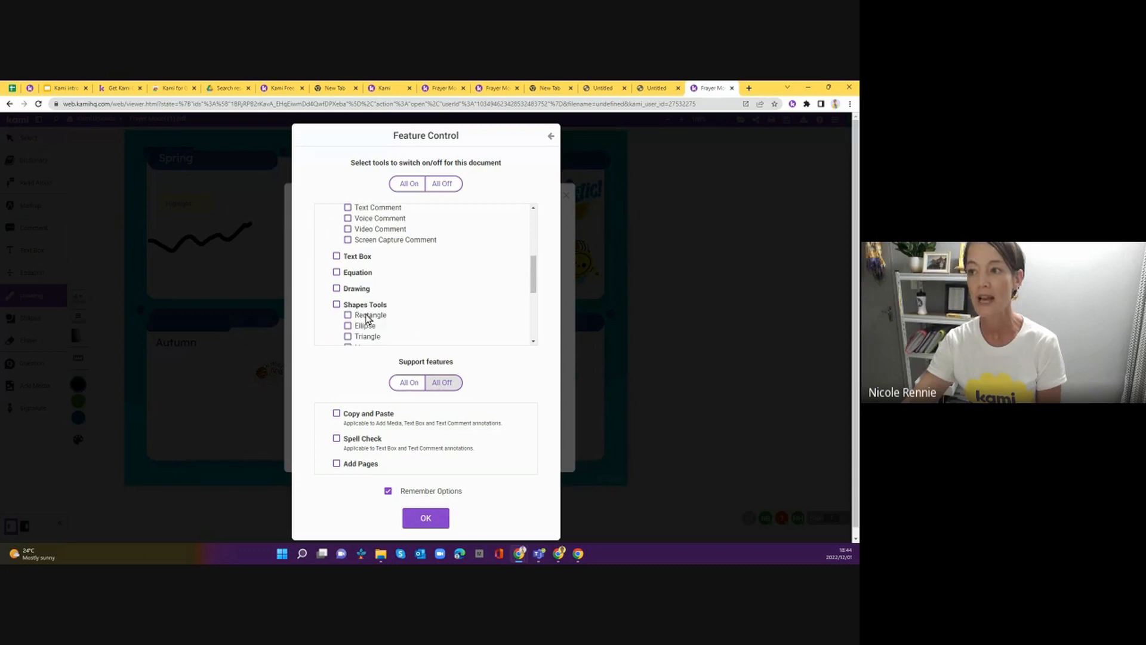
click(338, 277)
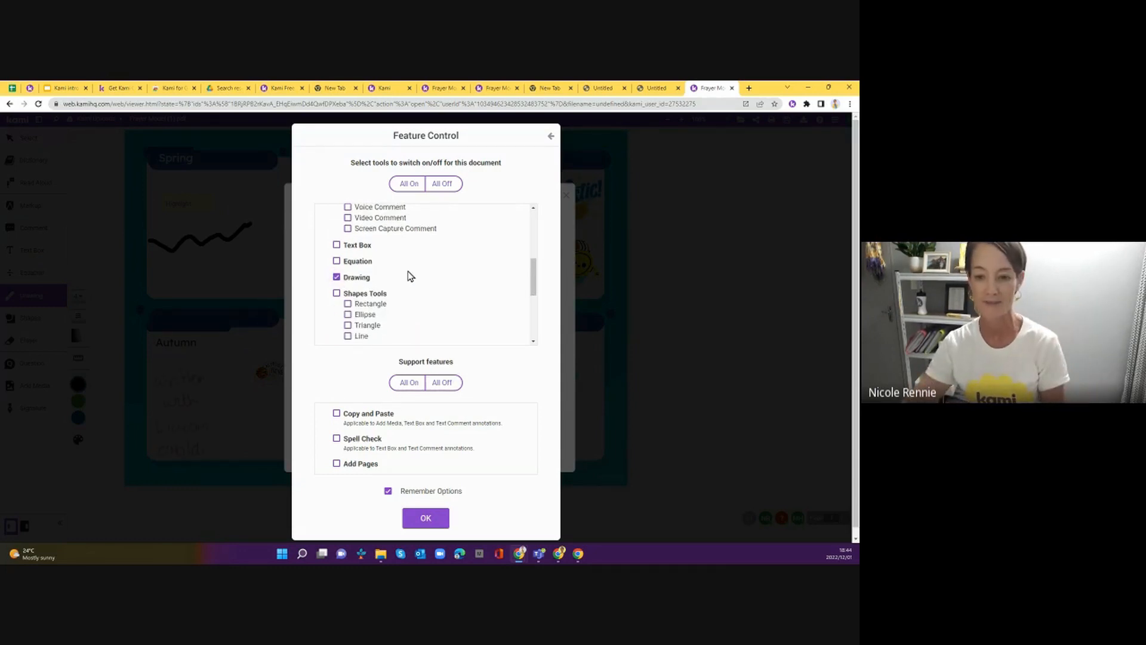
click(416, 519)
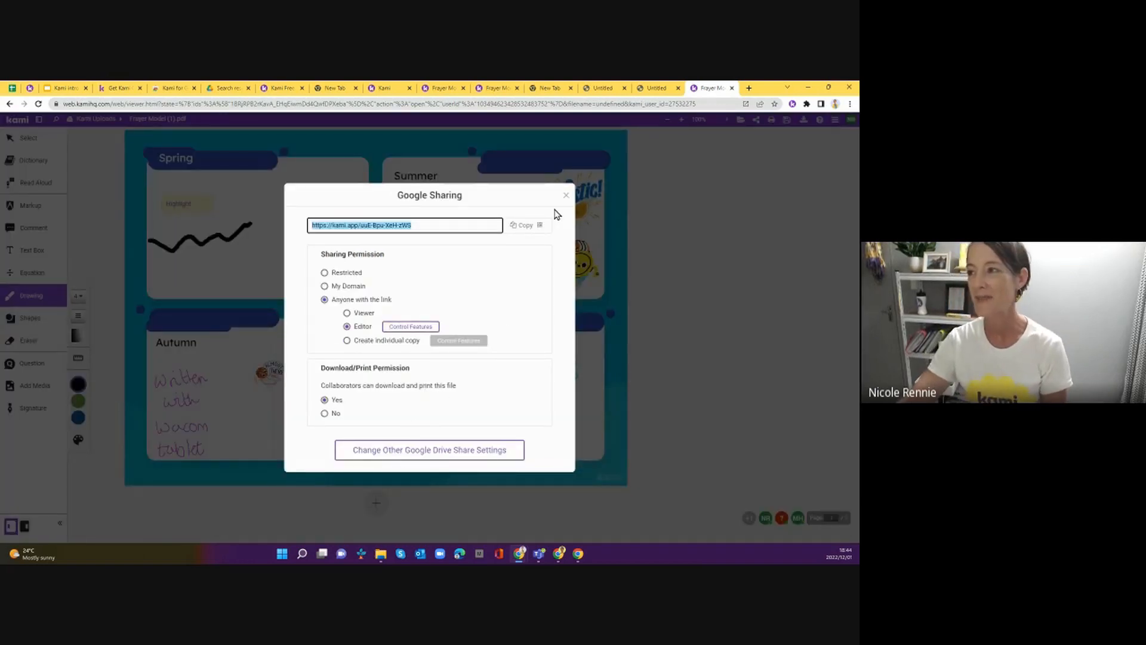
click(566, 197)
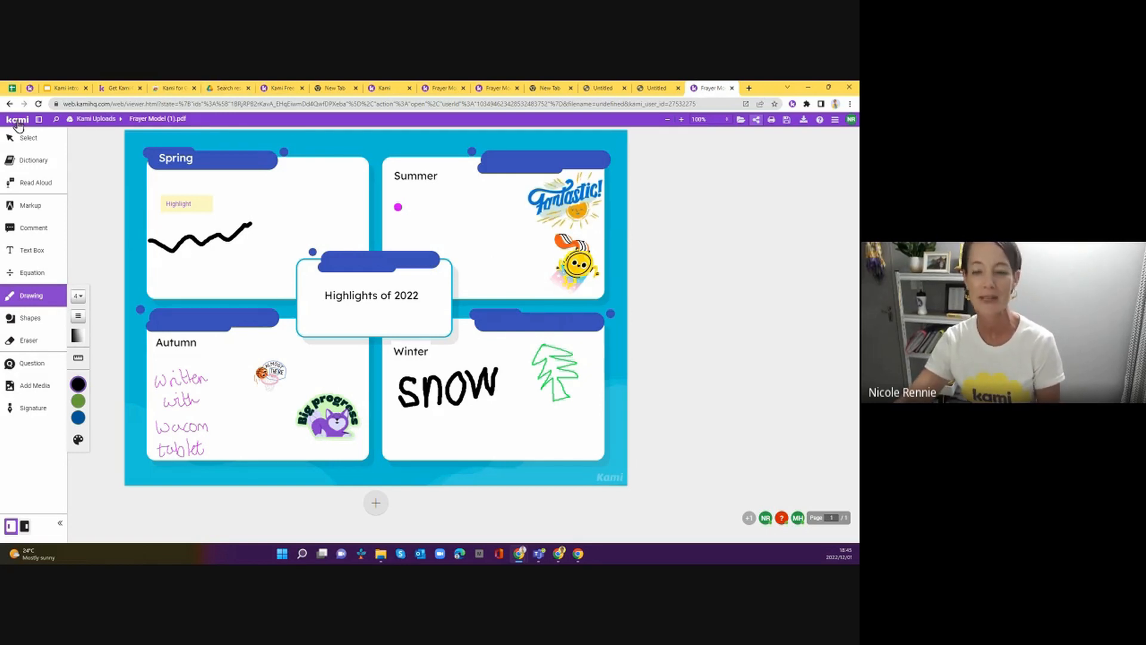
Open the sidebar and look through the page thumbnail and the list of the document's annotations
click(38, 122)
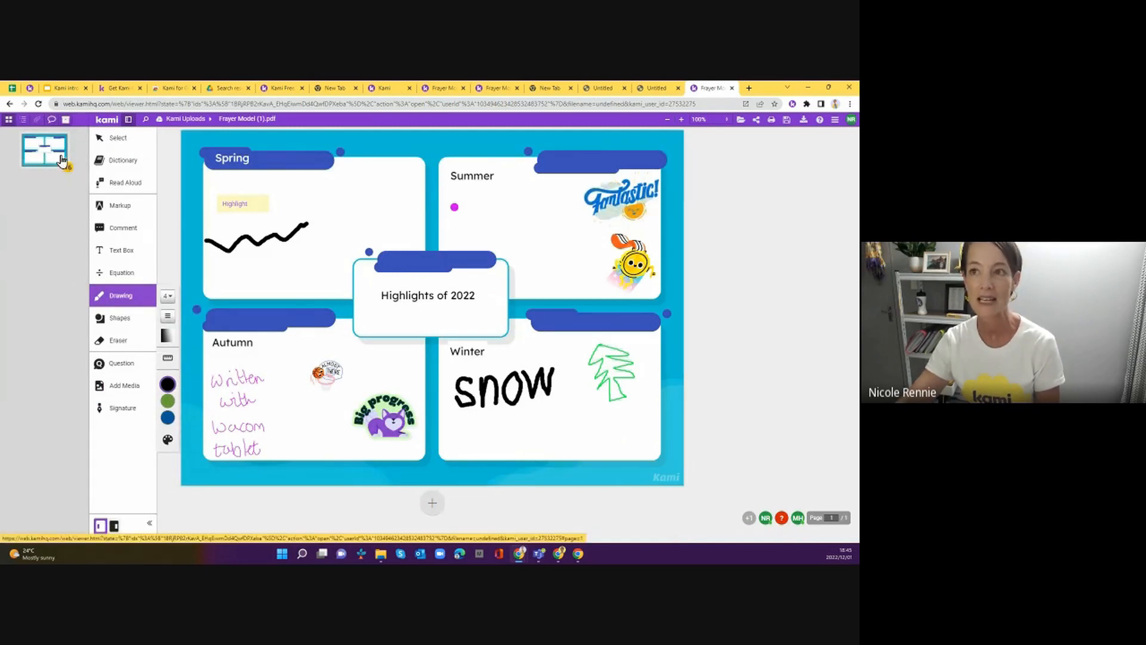
click(37, 119)
scroll(44, 189, down, 5)
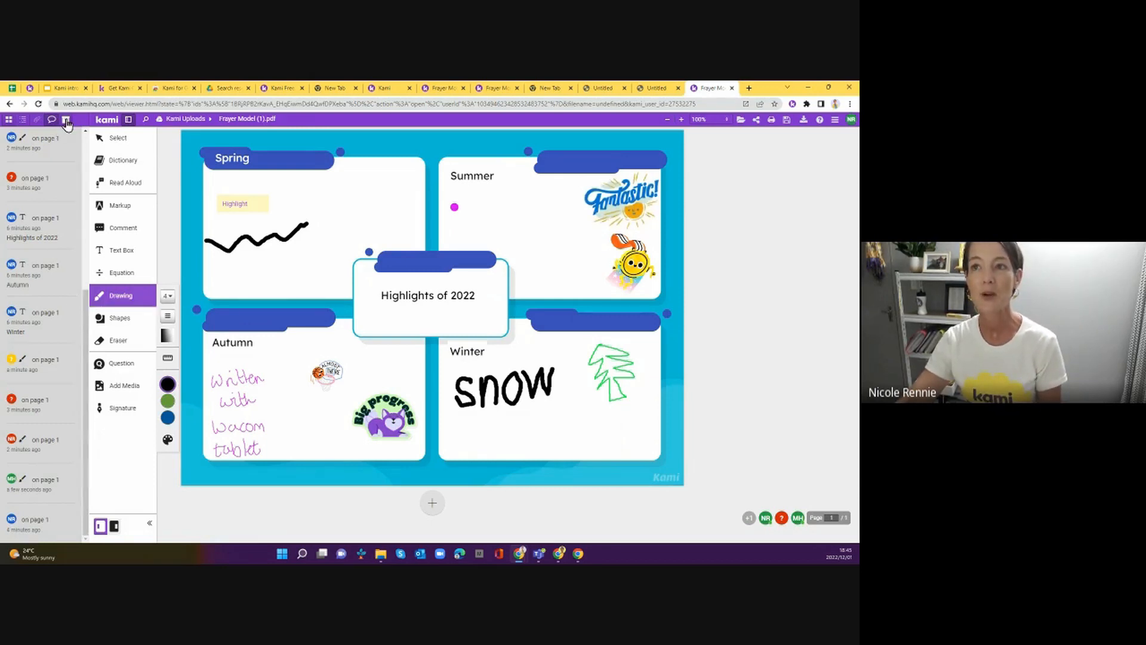
Browse the folders and saved items in the annotation library, trying to open the Maths folder above Formulae
click(66, 122)
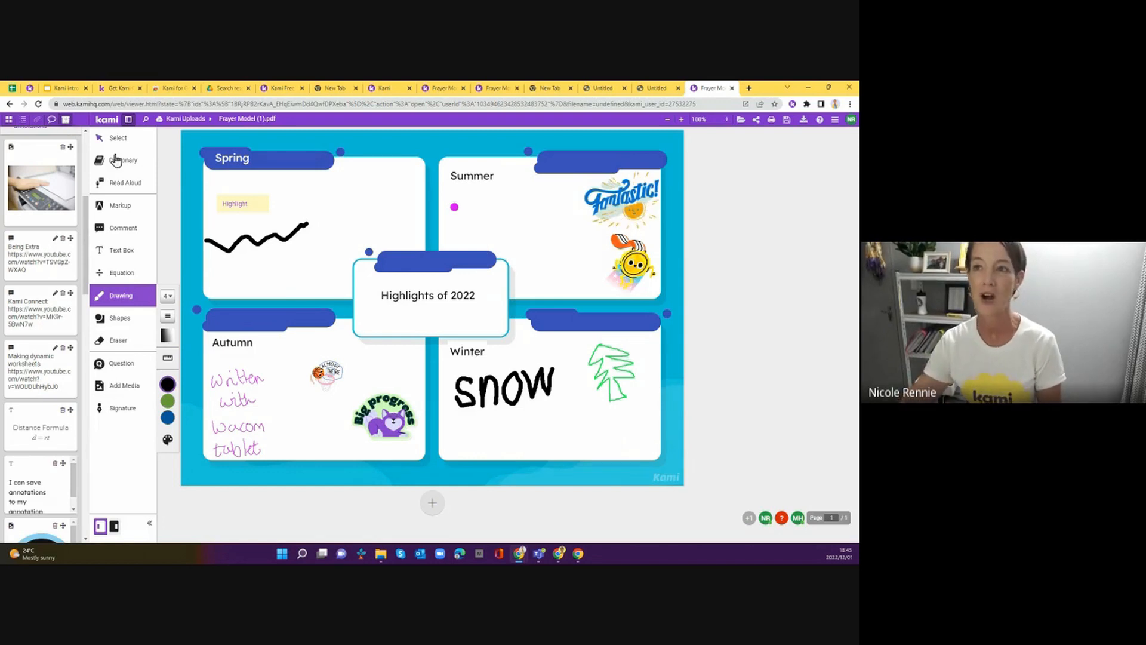
scroll(60, 247, up, 3)
scroll(58, 249, up, 3)
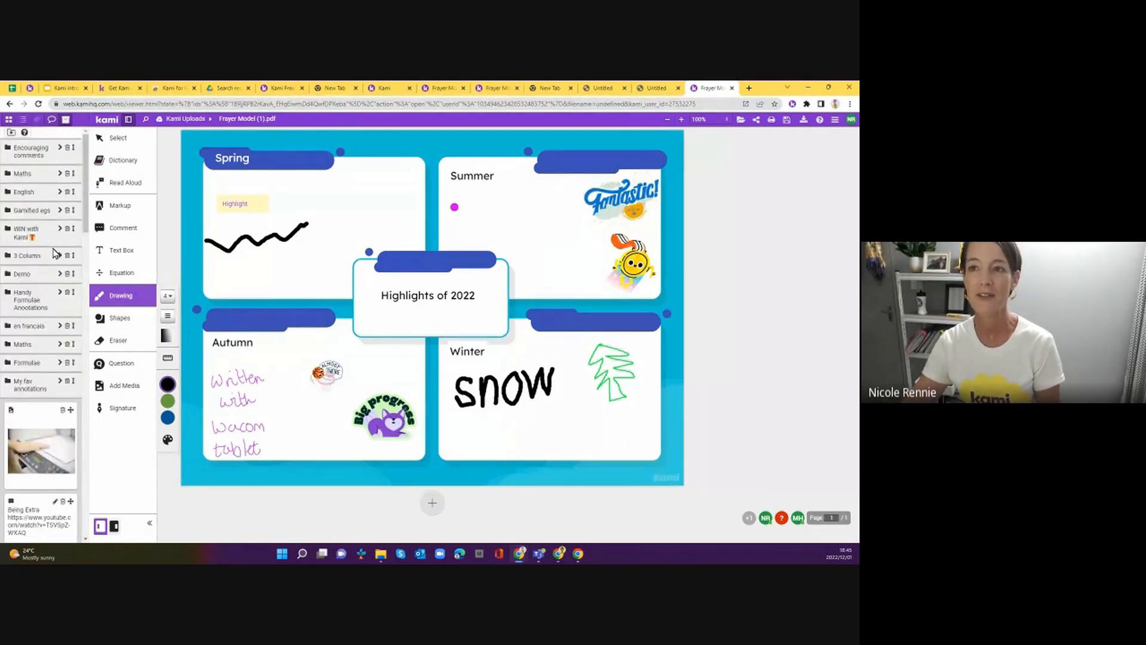
double_click(37, 344)
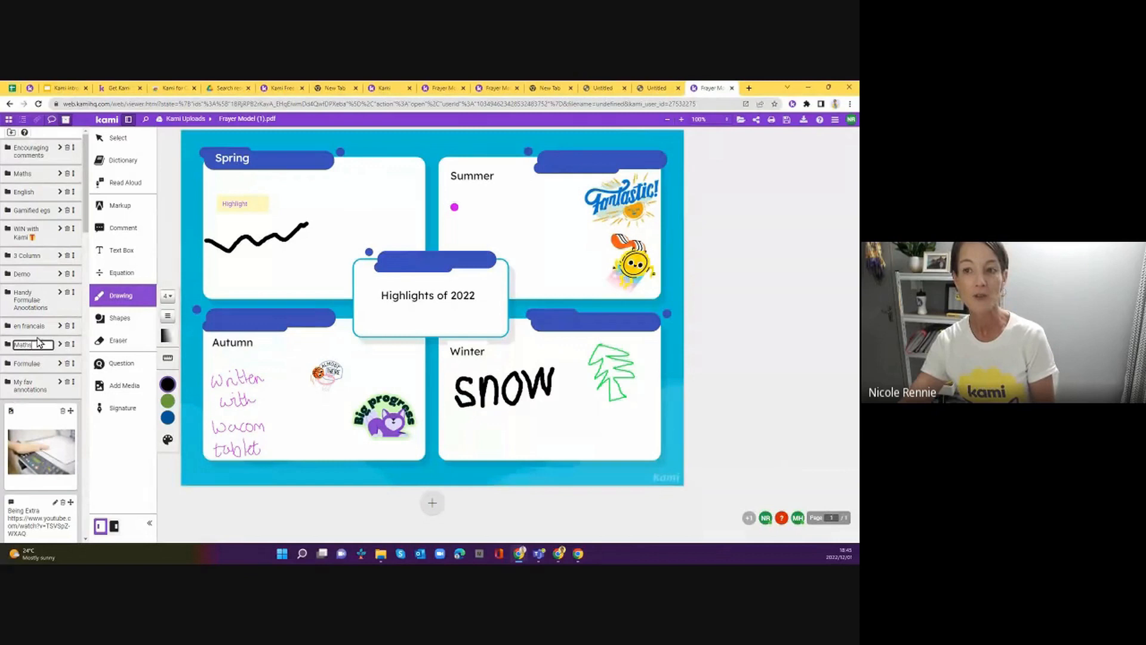
click(77, 355)
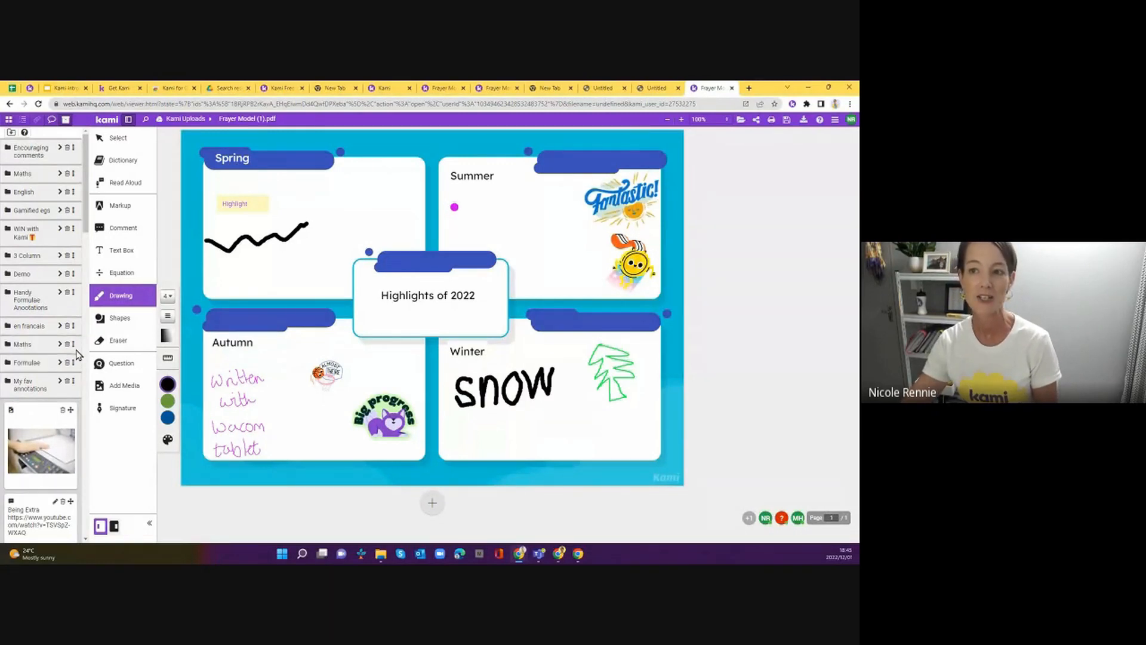
Expand the lower Maths, Formulae and My fav annotations library folders, and place the saved Kami Connect video comment at the Winter box's outer edge
click(59, 345)
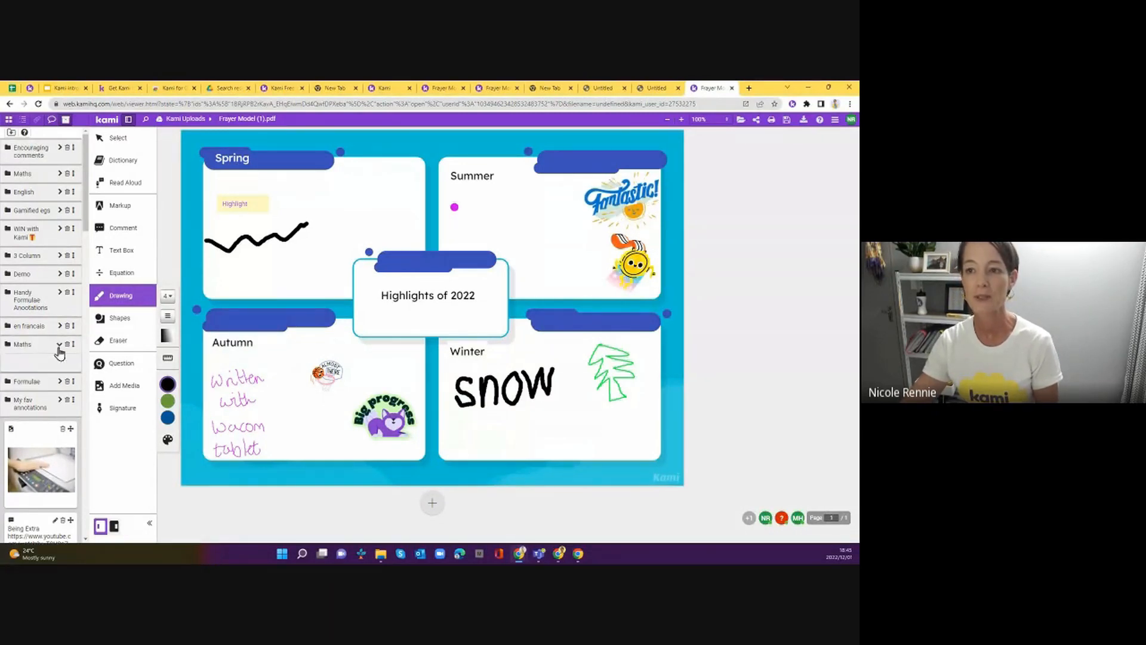
click(59, 382)
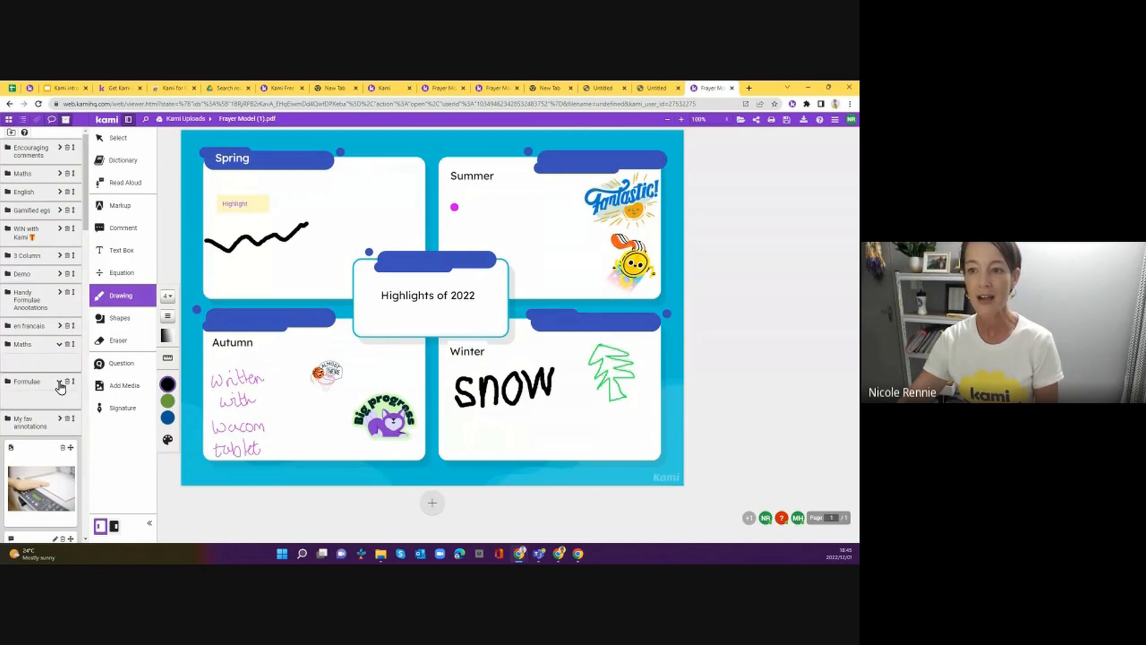
click(59, 419)
scroll(61, 416, down, 2)
scroll(59, 416, down, 2)
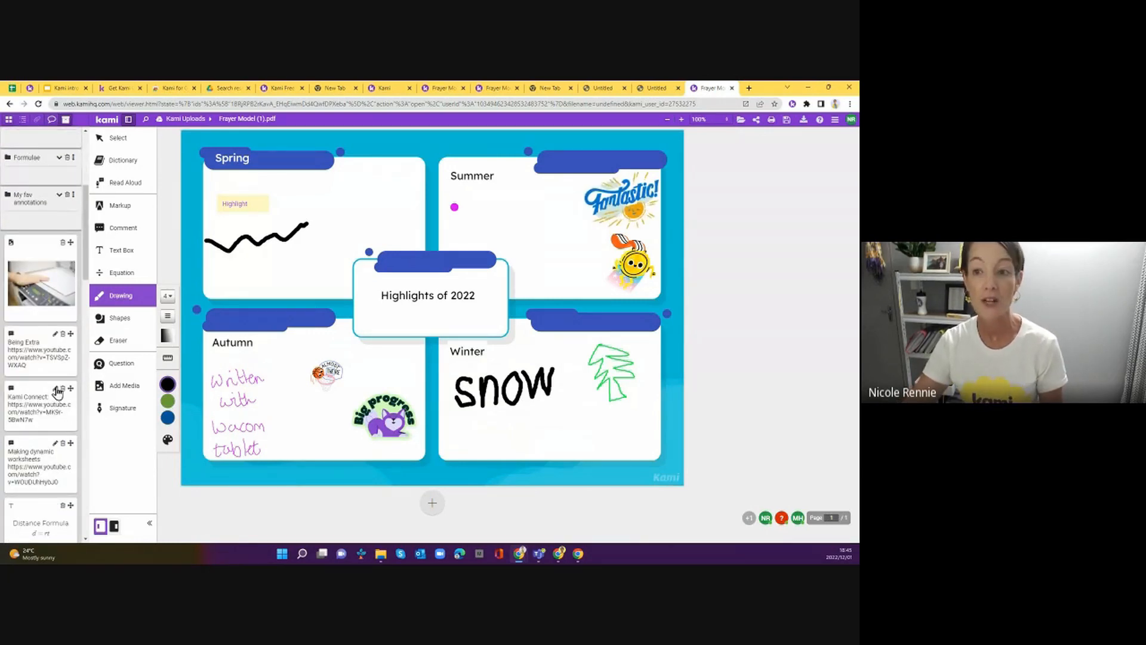
drag(70, 394, 660, 329)
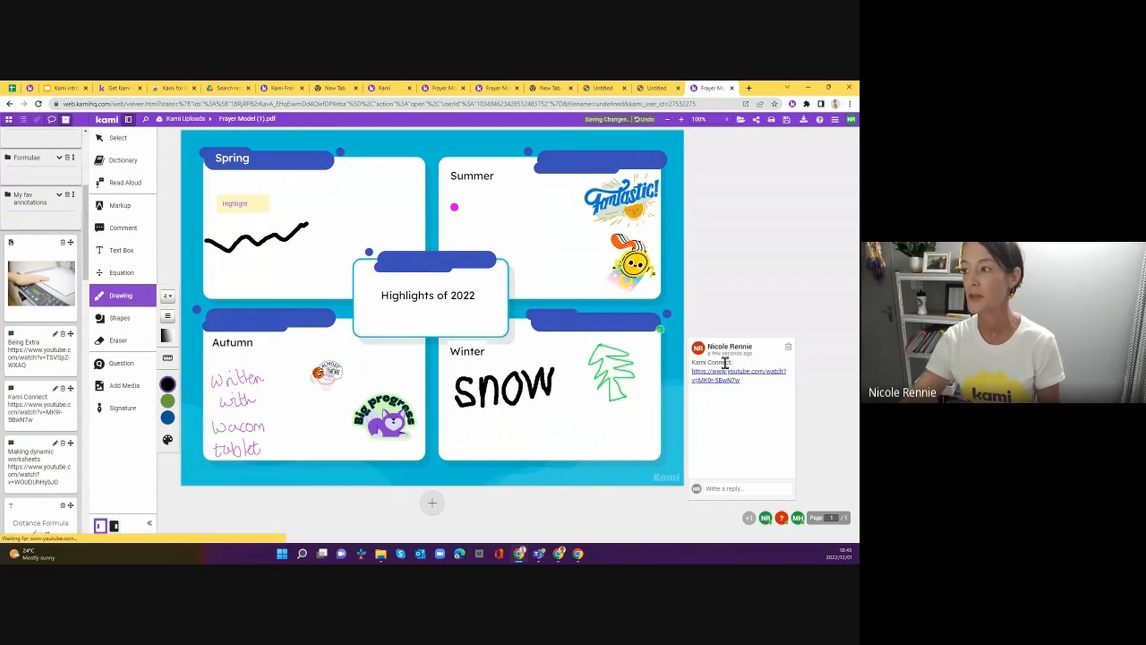
click(741, 427)
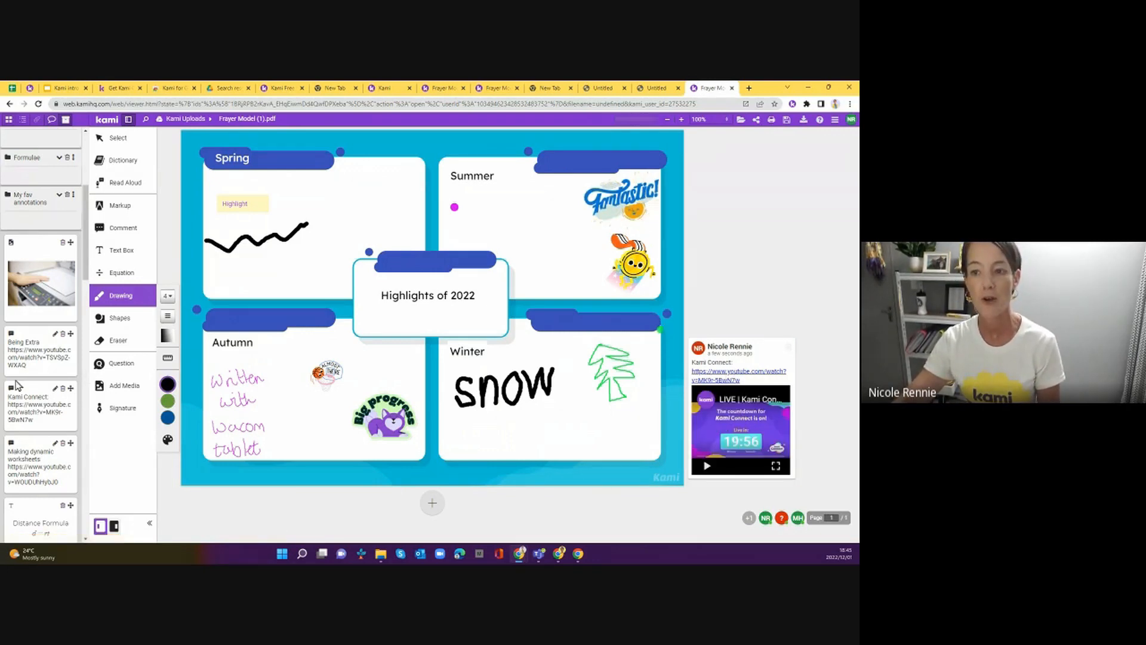
Add the saved Distance Formula annotation from the library to the page and move it inside the Spring box
scroll(30, 391, down, 5)
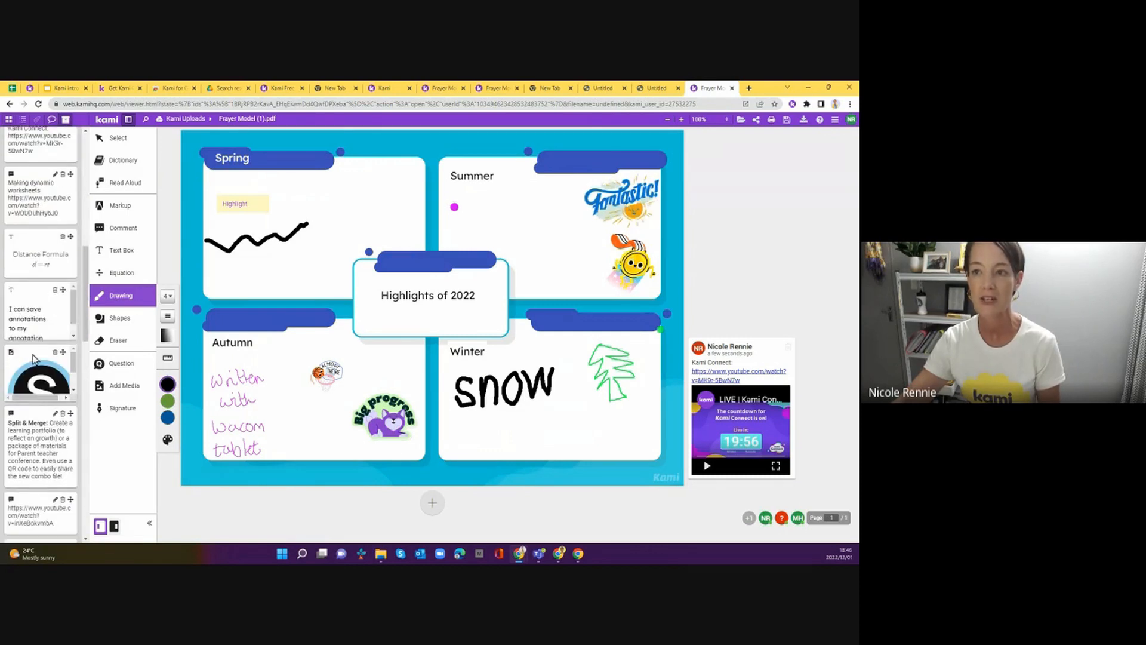
mouse_move(70, 236)
mouse_down()
mouse_move(95, 249)
mouse_move(313, 230)
mouse_move(418, 185)
mouse_up()
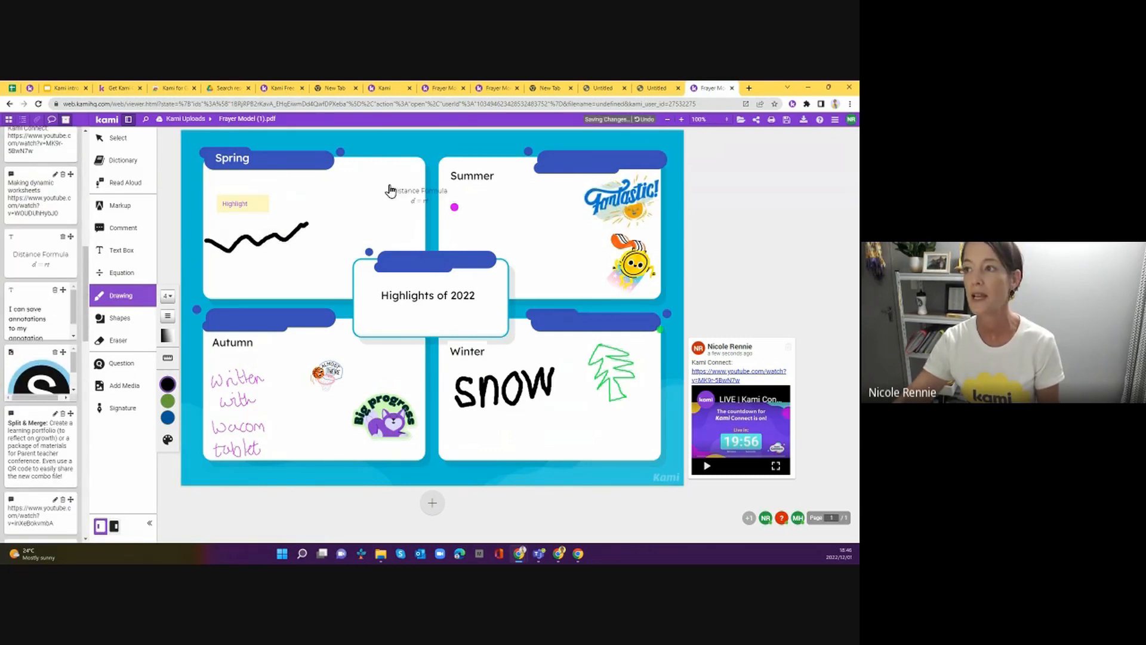
click(100, 138)
click(417, 190)
drag(418, 182, 373, 188)
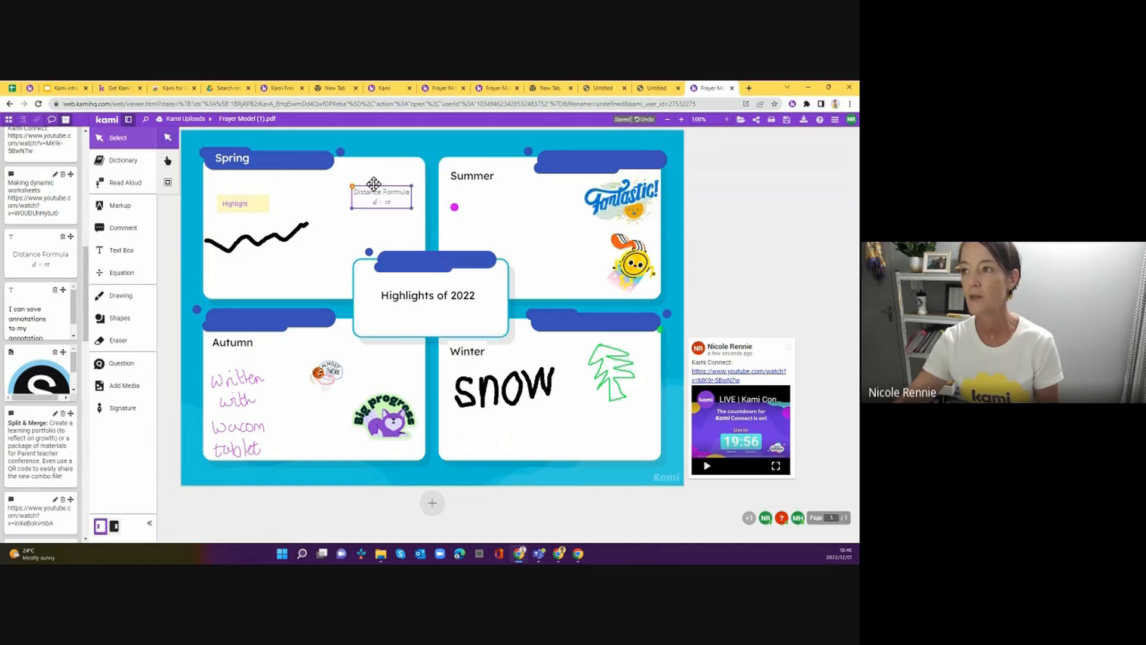
Place the saved 5 minute electric timer comment at the page's upper-right corner, and play and pause its video
scroll(34, 442, down, 4)
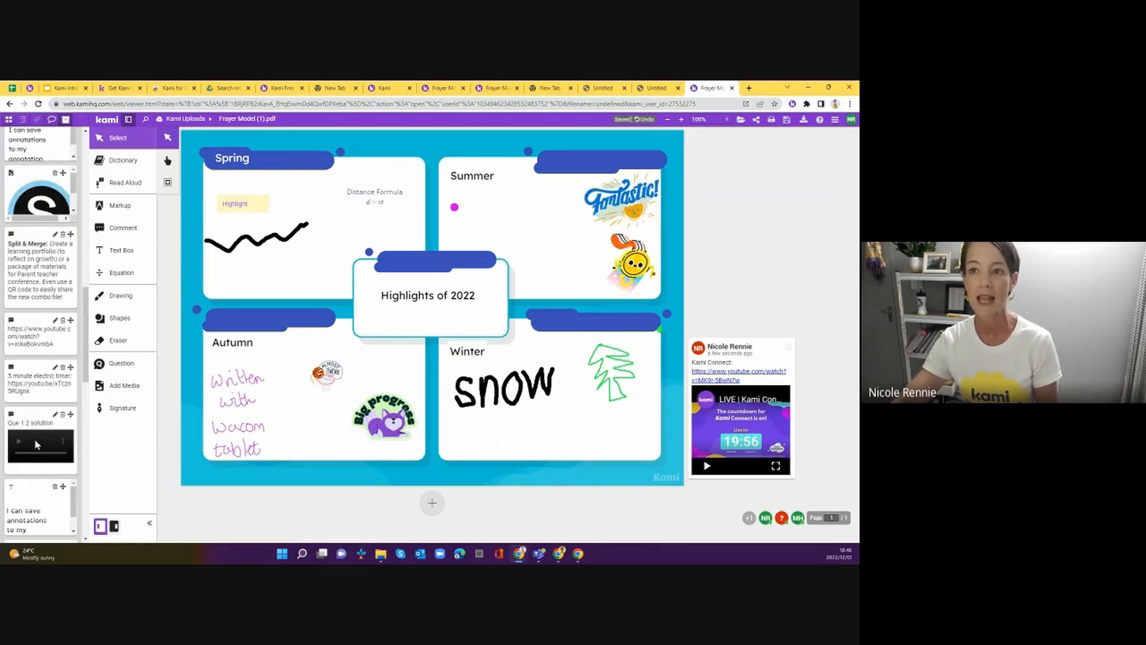
scroll(56, 358, down, 1)
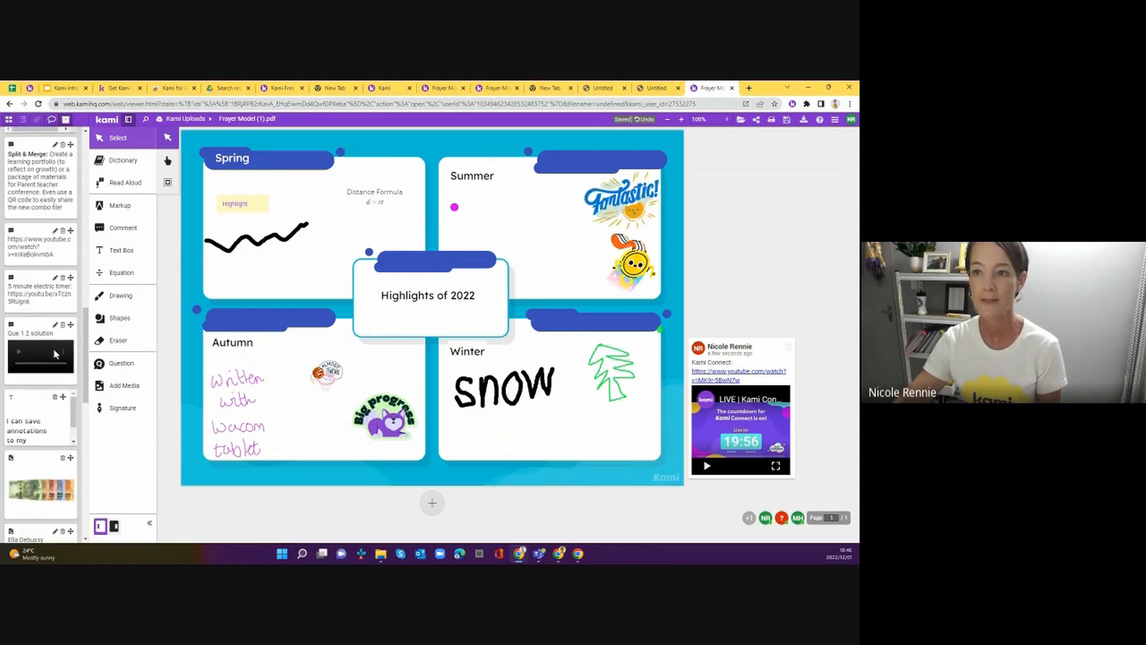
scroll(61, 321, down, 2)
drag(69, 194, 668, 154)
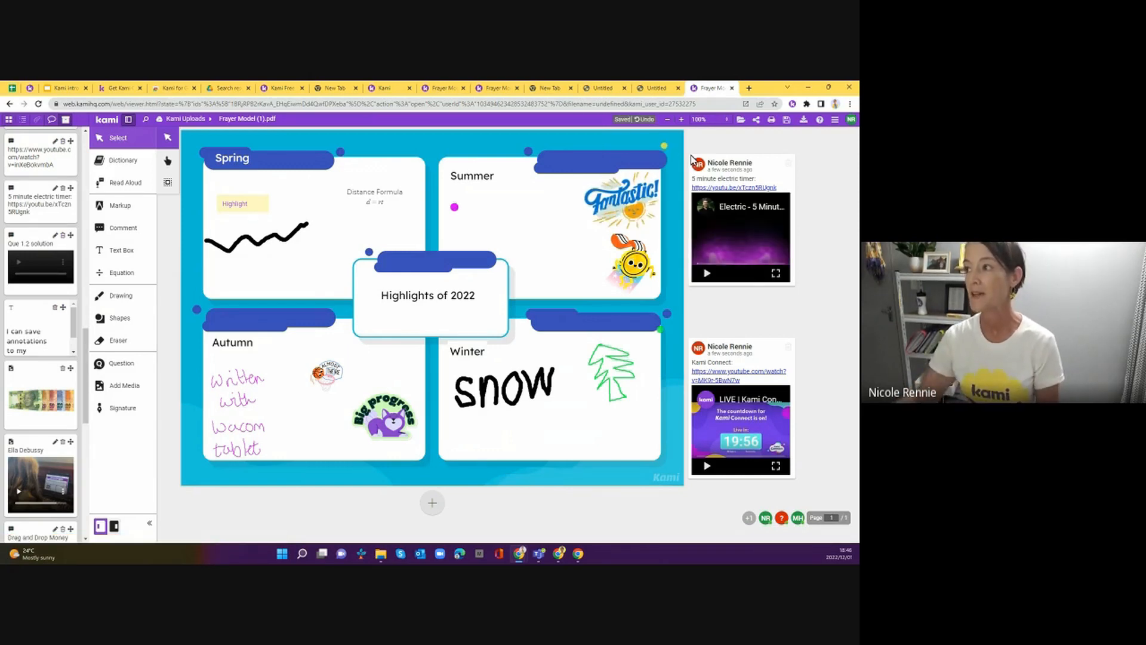
click(694, 161)
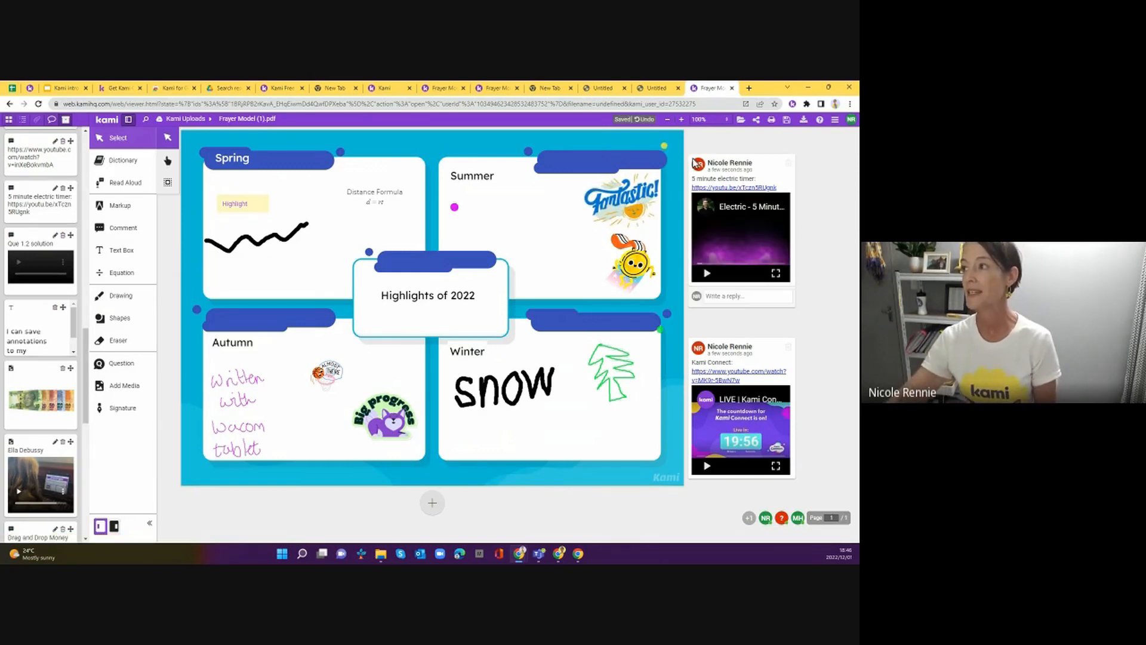
click(707, 274)
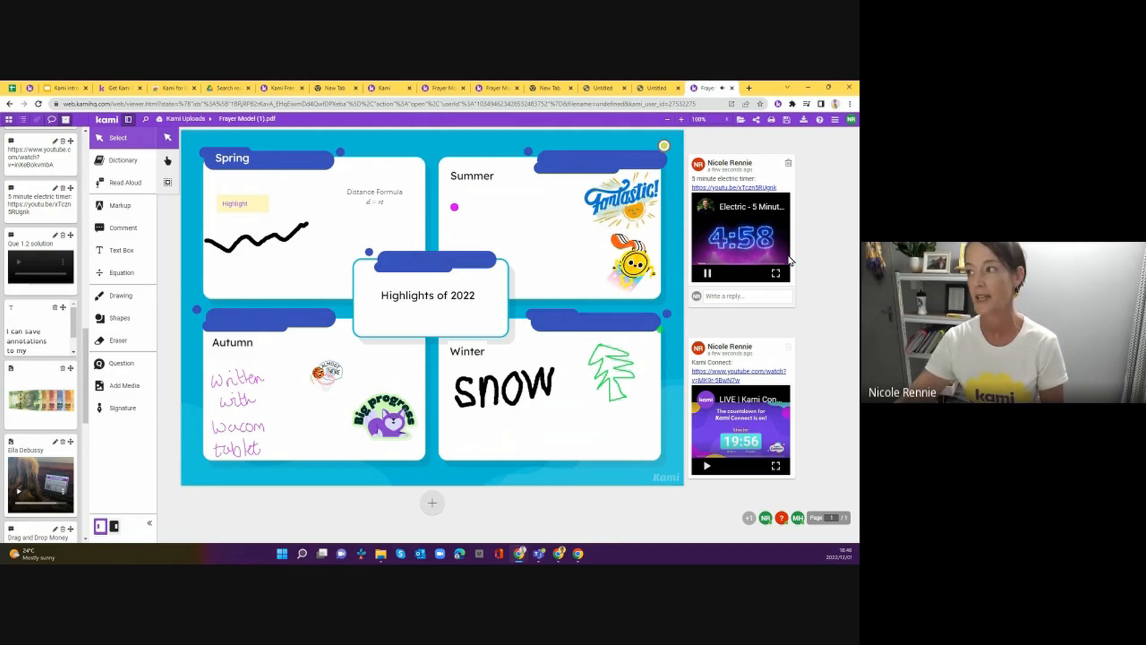
click(708, 276)
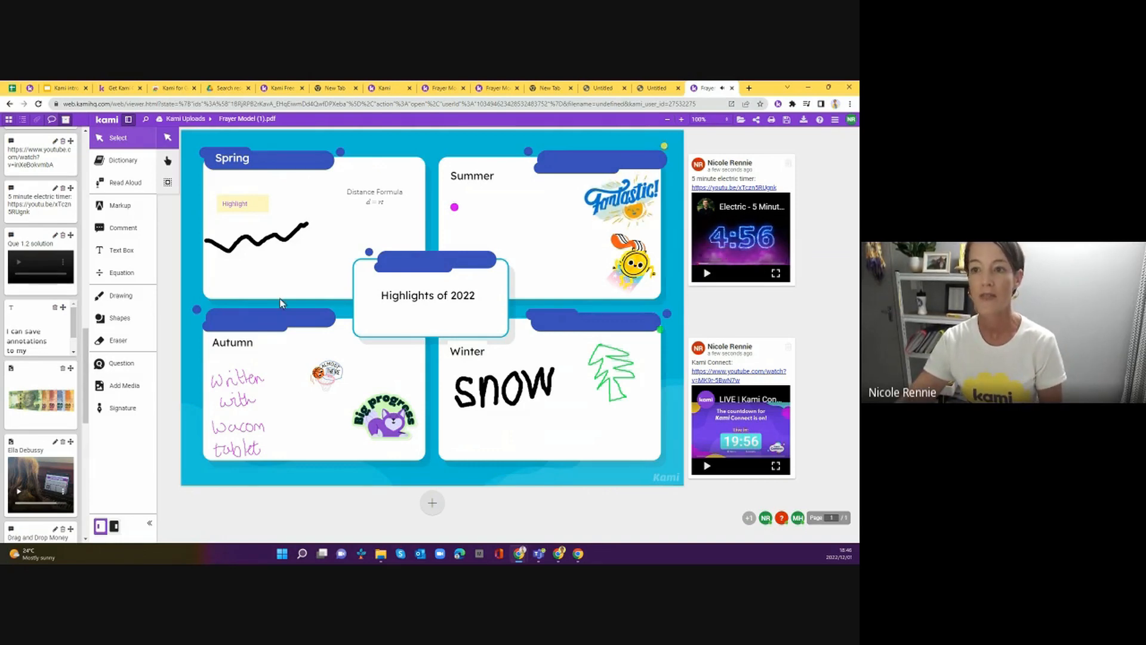
Look through the remaining saved annotations in the library, and try starting a new library folder without naming it
scroll(21, 414, down, 2)
scroll(21, 413, down, 4)
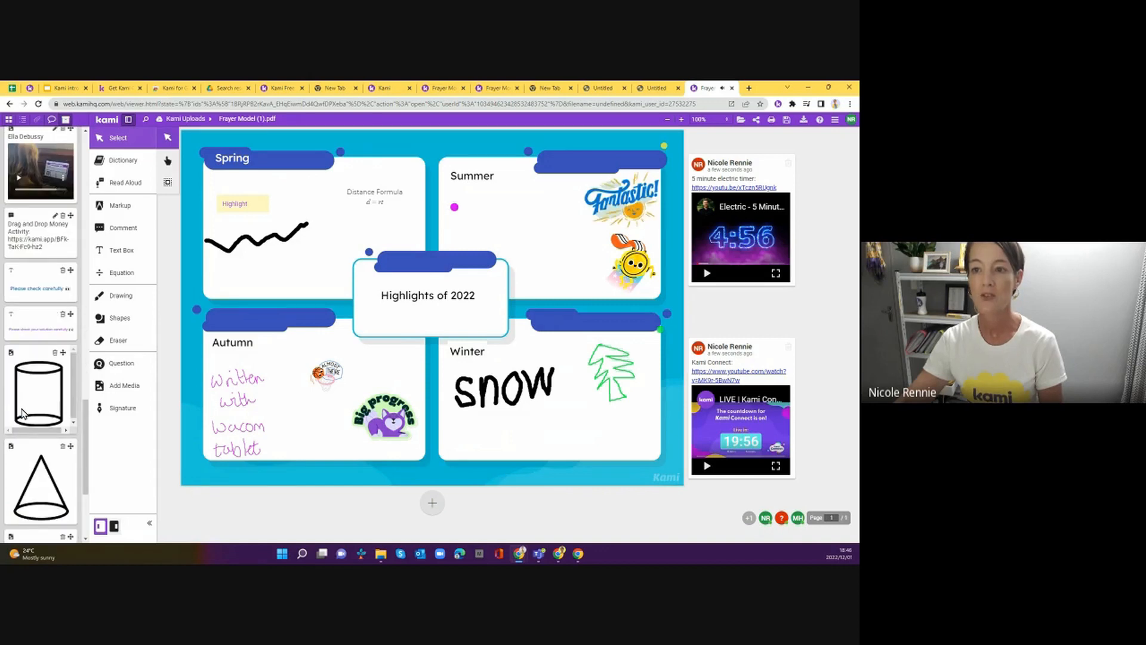
scroll(39, 457, down, 1)
scroll(56, 453, down, 3)
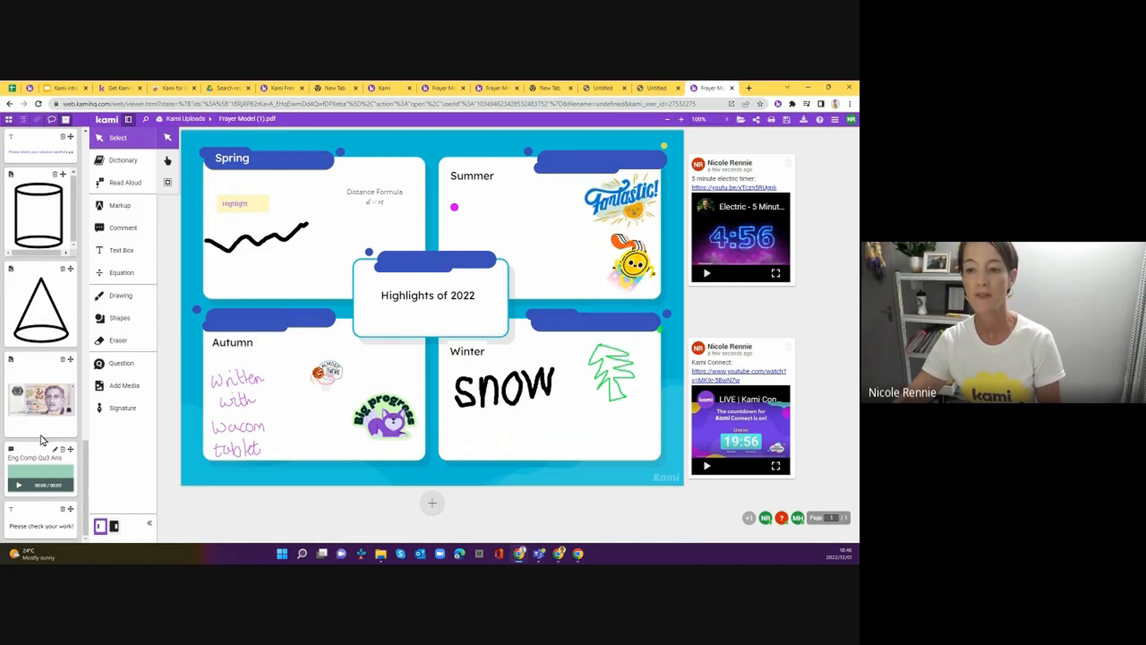
scroll(34, 310, up, 5)
scroll(34, 311, up, 10)
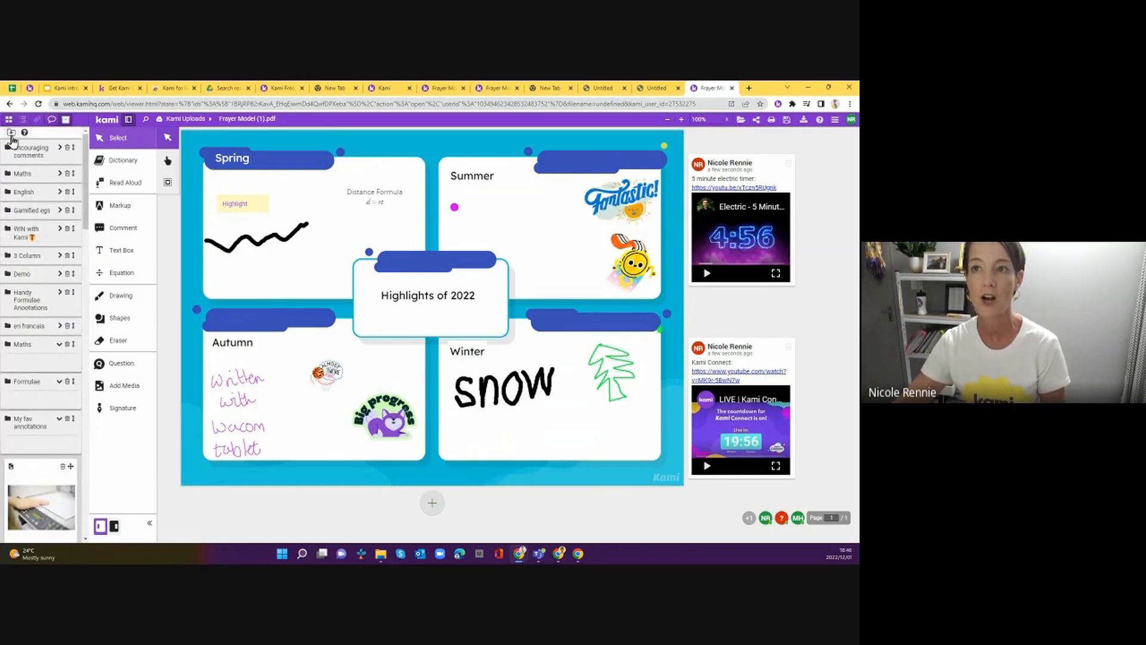
click(11, 133)
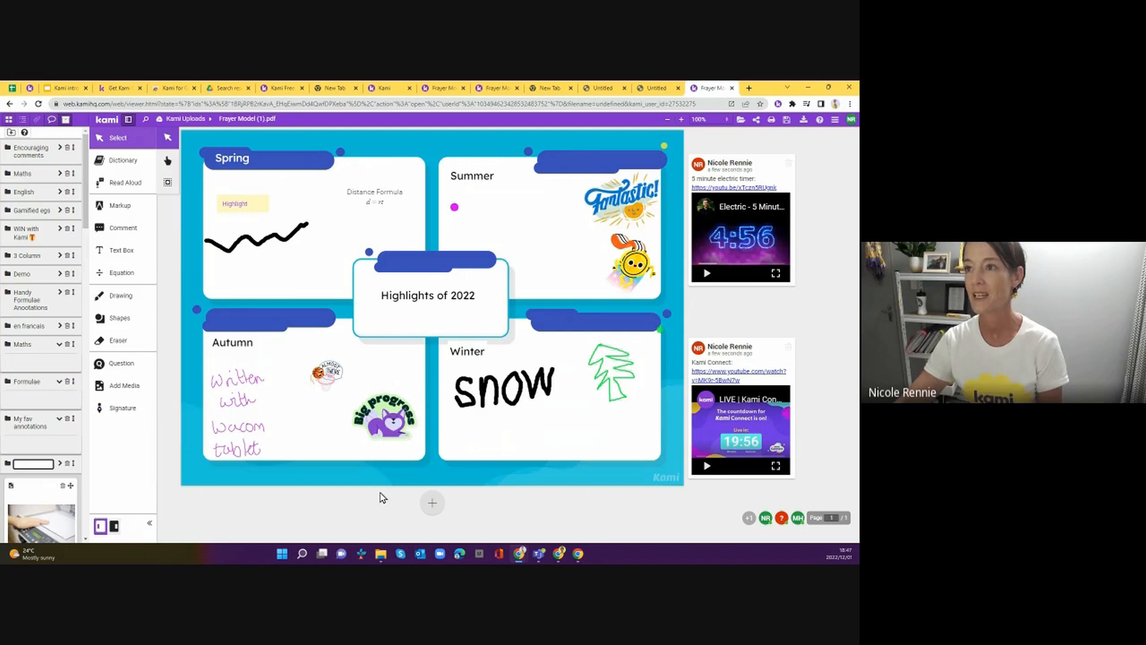
click(368, 507)
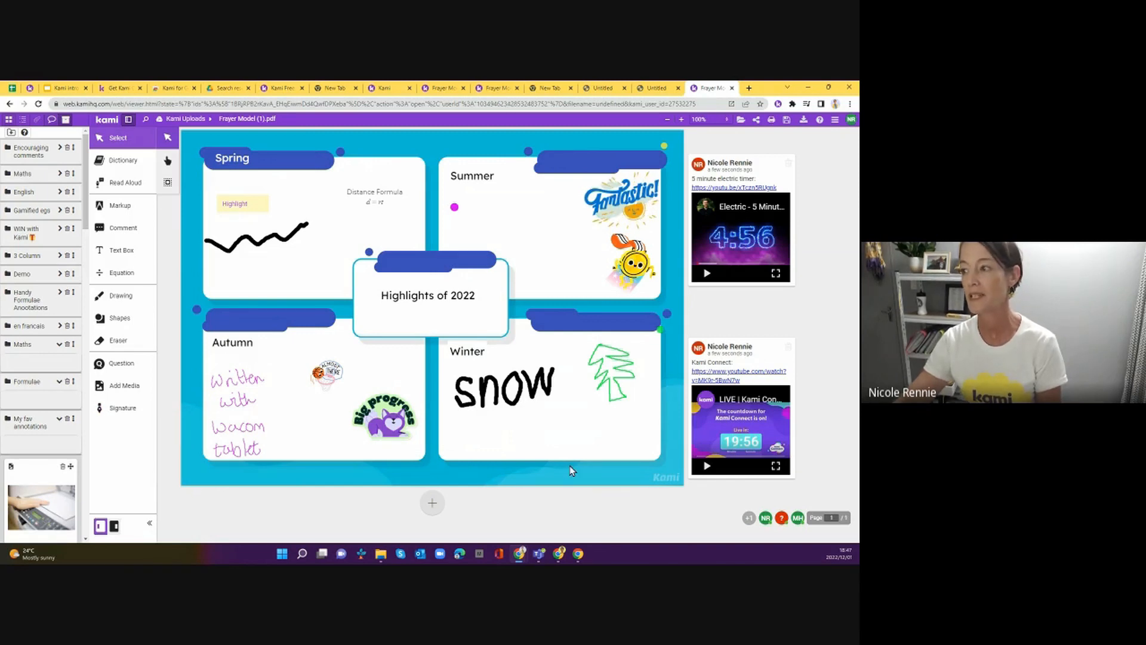
Open the collaborators list, isolate the handwriting collaborator's annotations on the page, and show all the other collaborators' annotations again
click(749, 519)
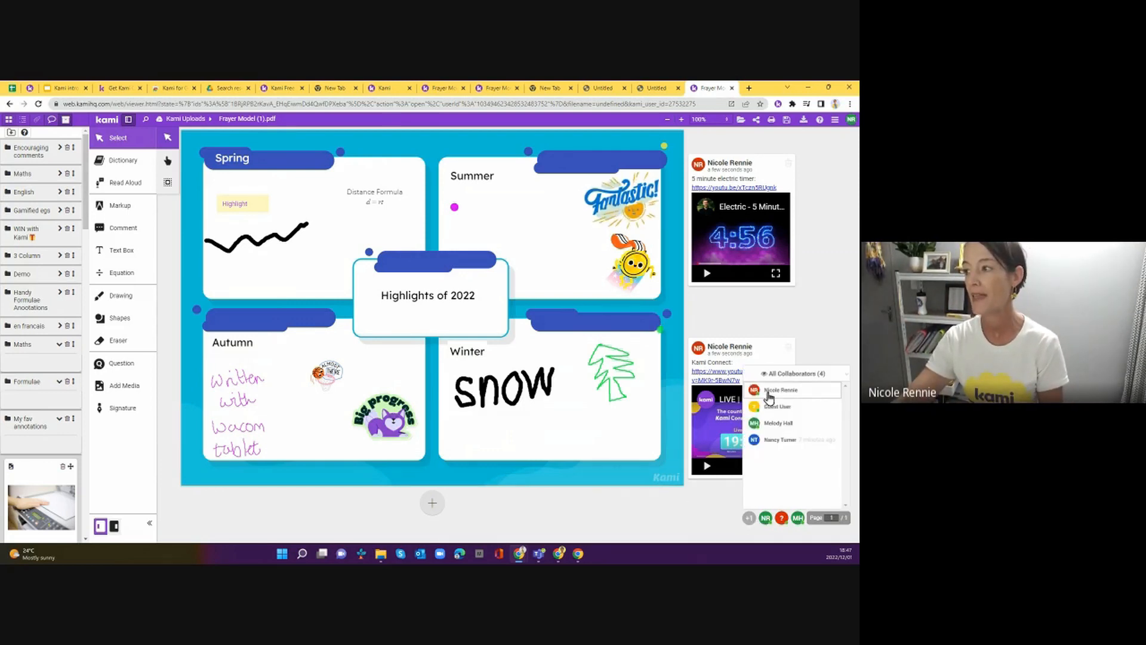
click(778, 422)
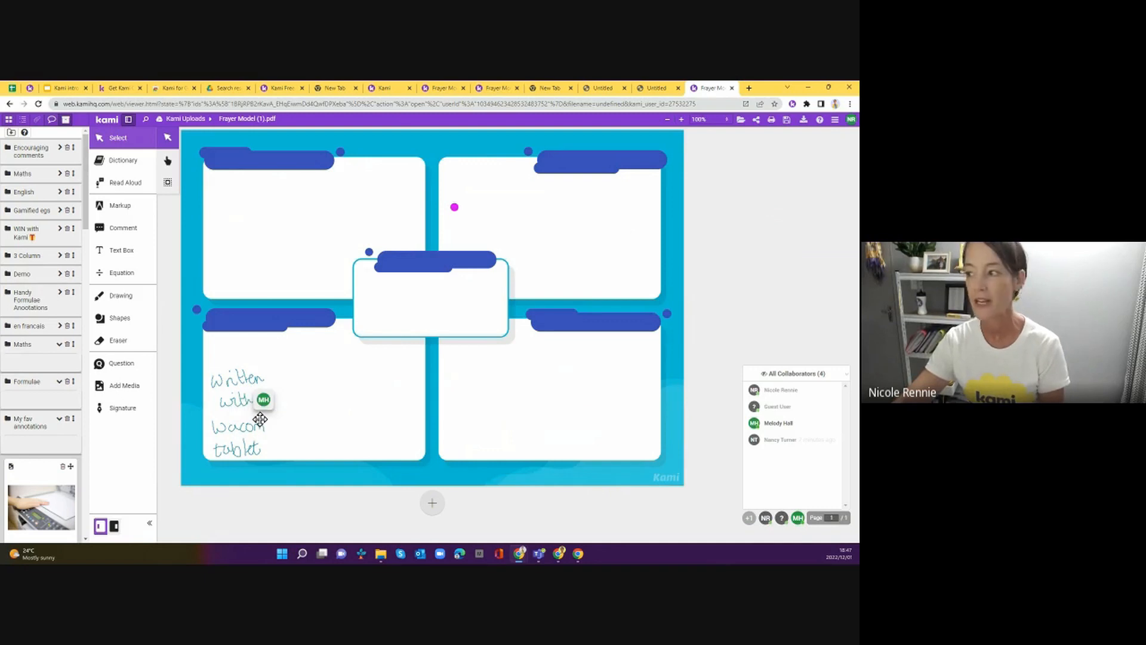
click(755, 443)
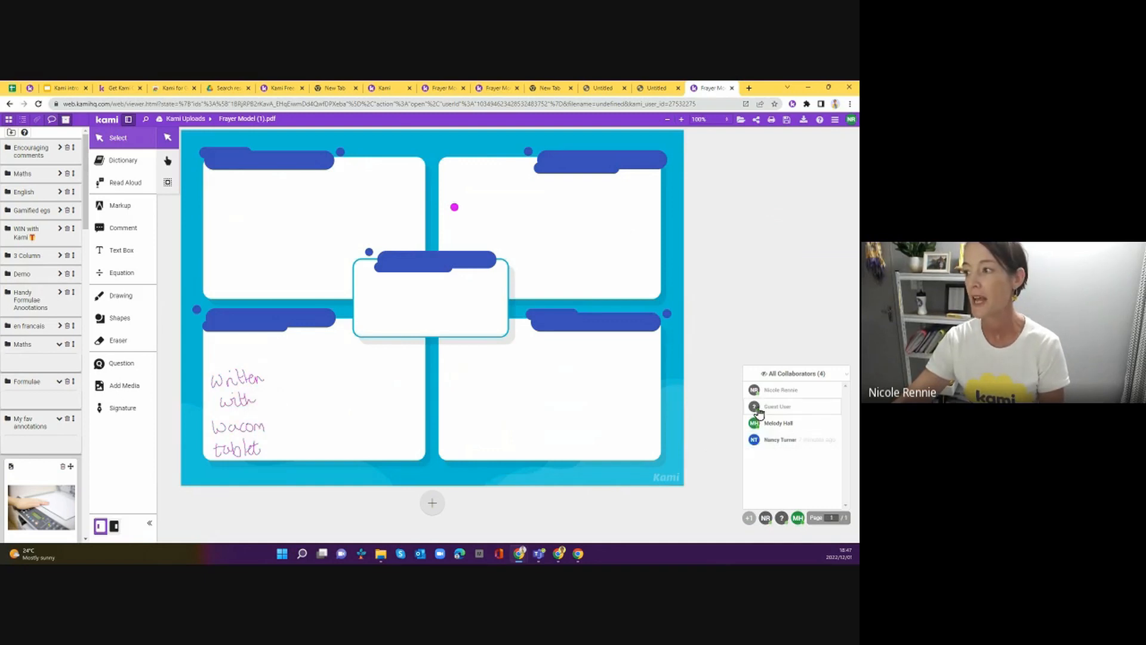
click(755, 409)
click(755, 391)
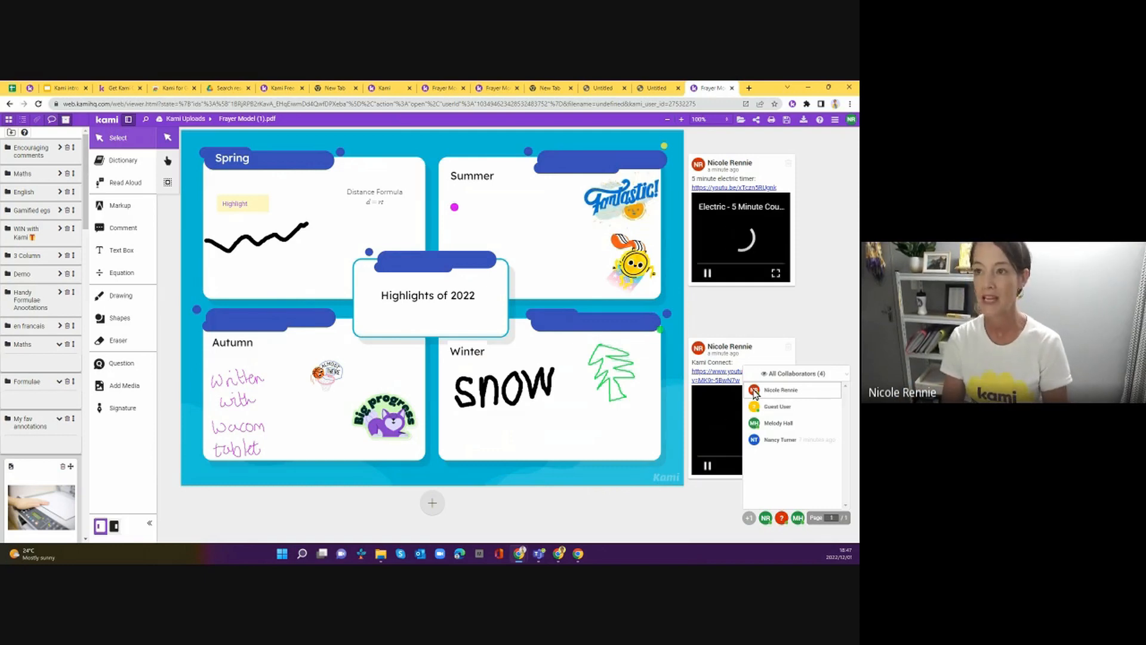
Close the annotation library sidebar and switch to the Kami intro presentation in Google Slides
click(128, 119)
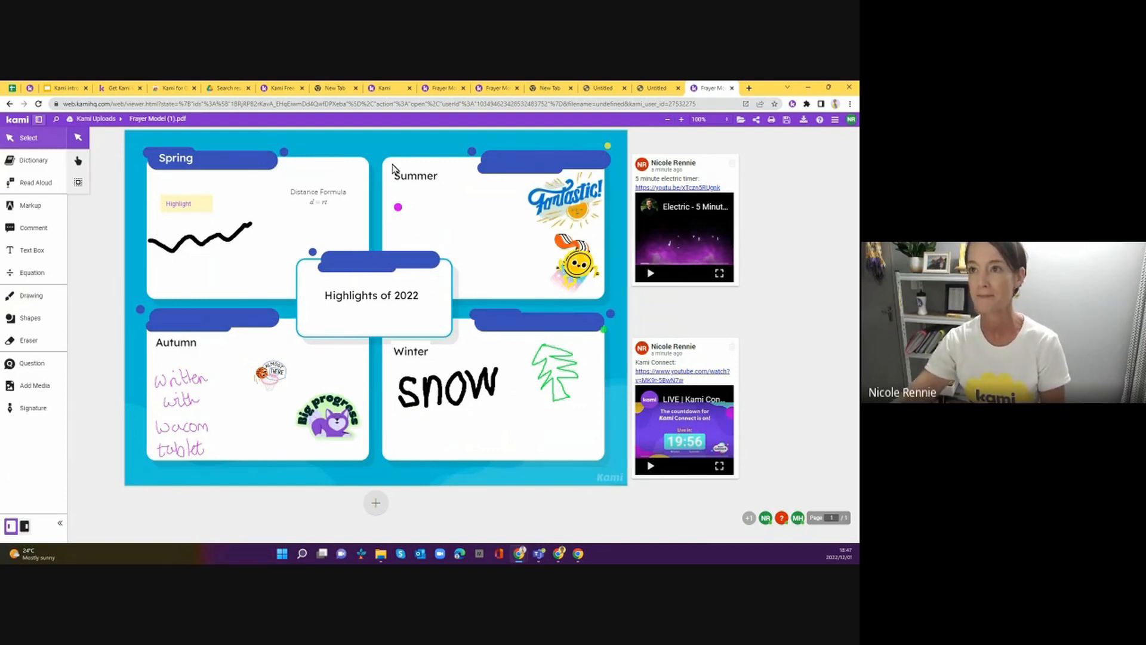
click(62, 88)
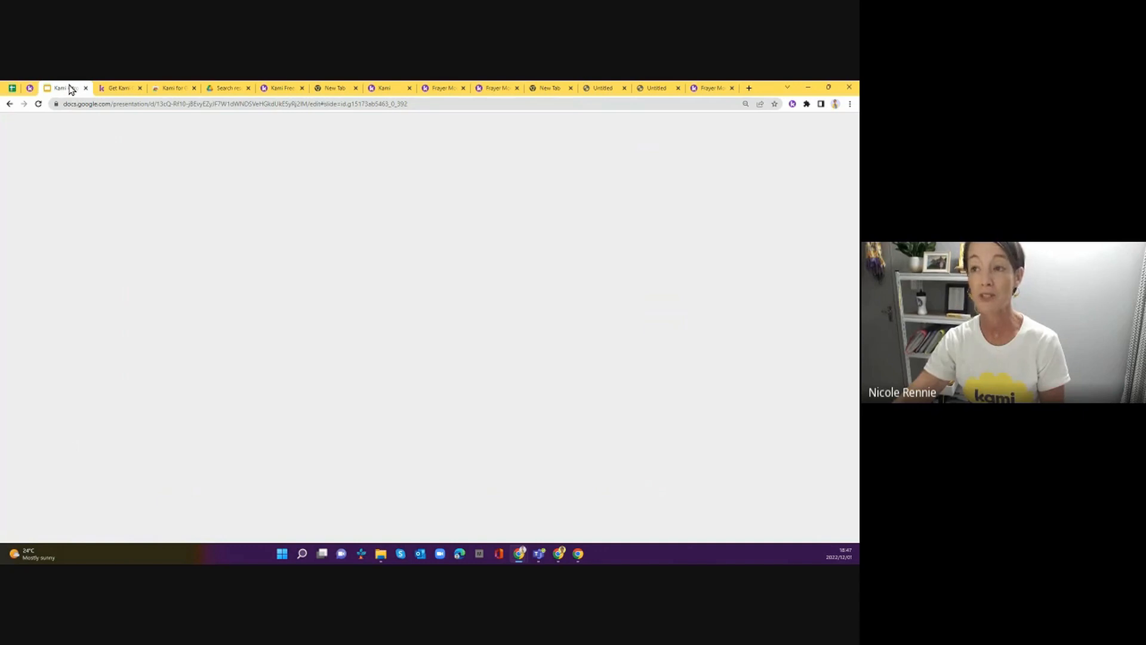